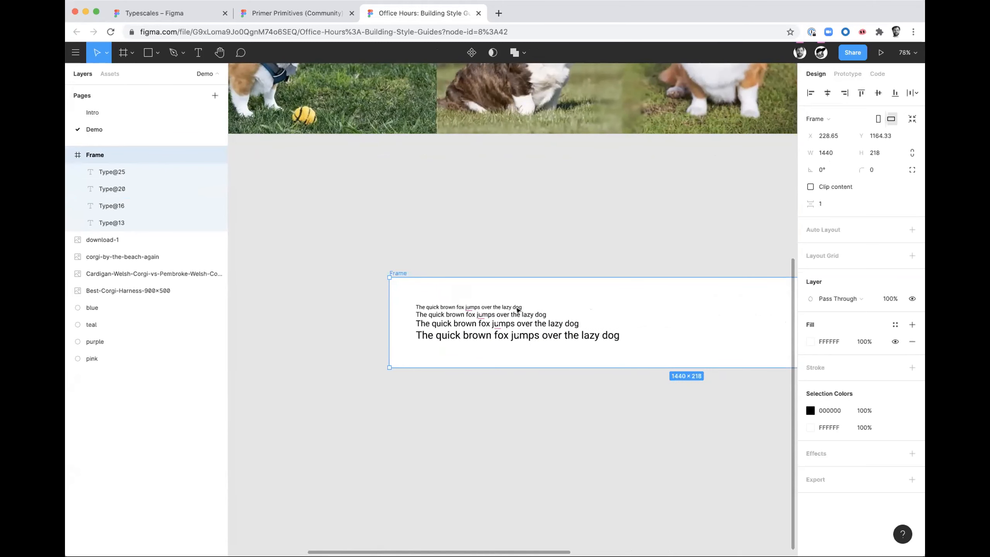
# - Generate text styles from the layers Type@25, Type@20, Type@16 and Type@13 with the Styler plugin's Generate Styles command
pyautogui.click(121, 170)
pyautogui.keyDown('shift'); pyautogui.click(125, 219); pyautogui.keyUp('shift')
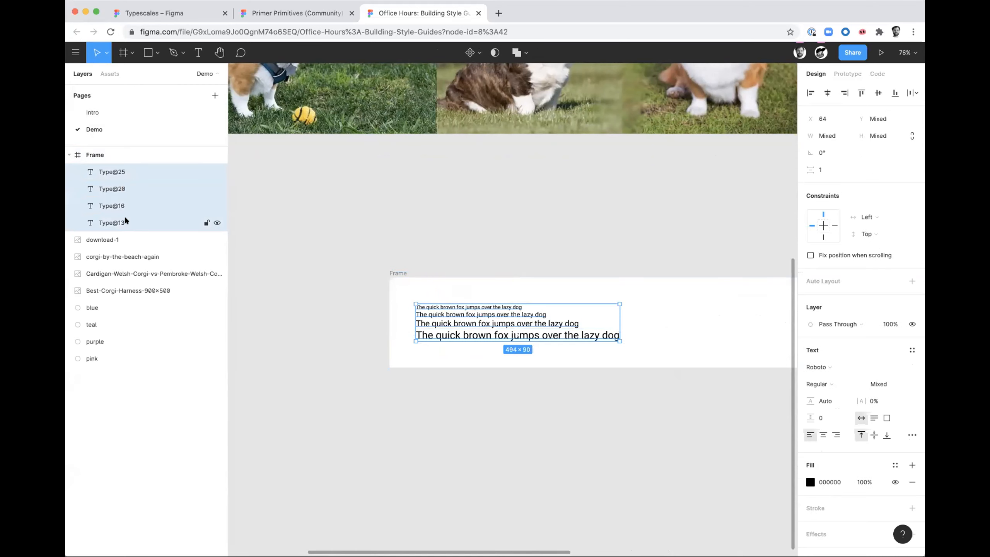
pyautogui.press('super+slash')
pyautogui.write('styler')
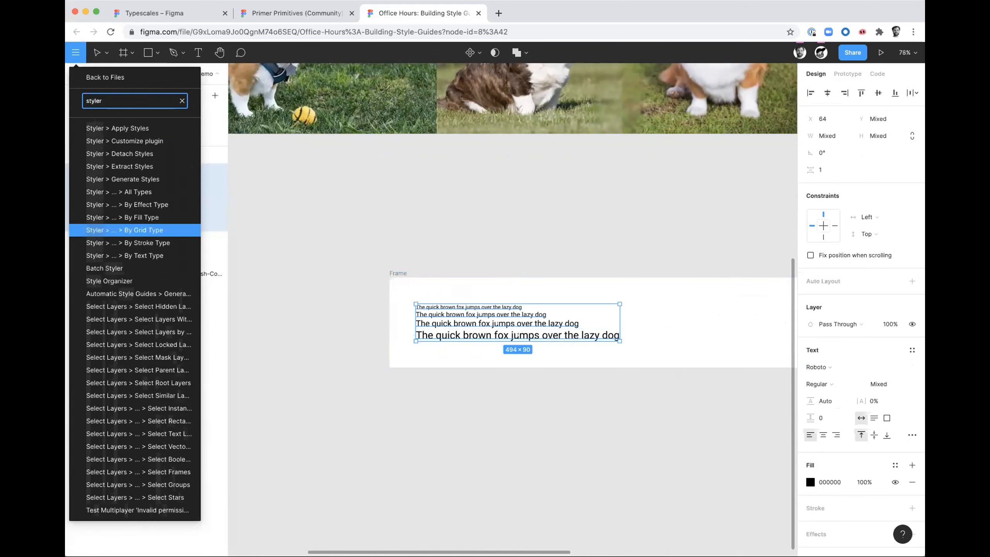
pyautogui.click(109, 178)
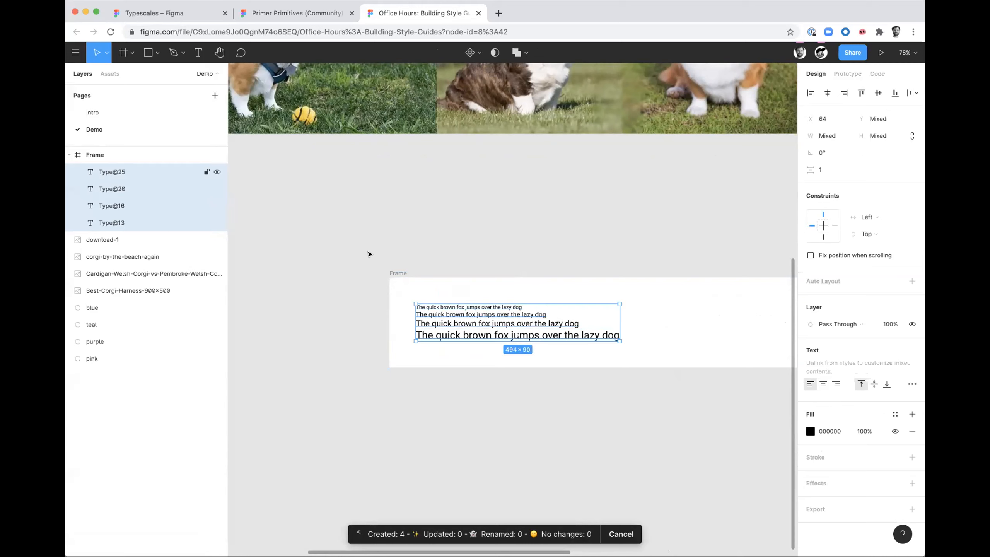
pyautogui.press('Escape')
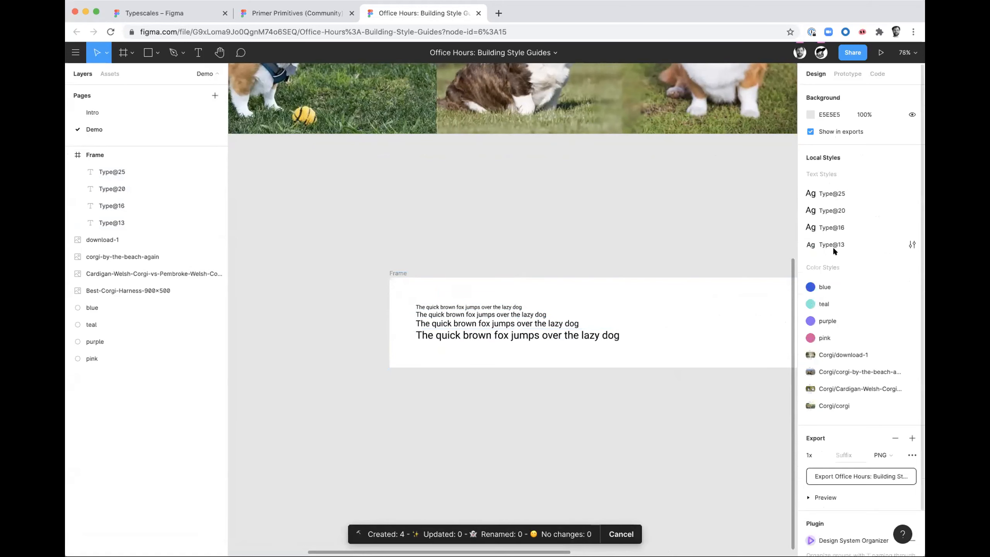
# - Move the type sample frame just beneath the corgi photos, aligned with the left edge of the photo row
pyautogui.scroll(-5, 470, 242)
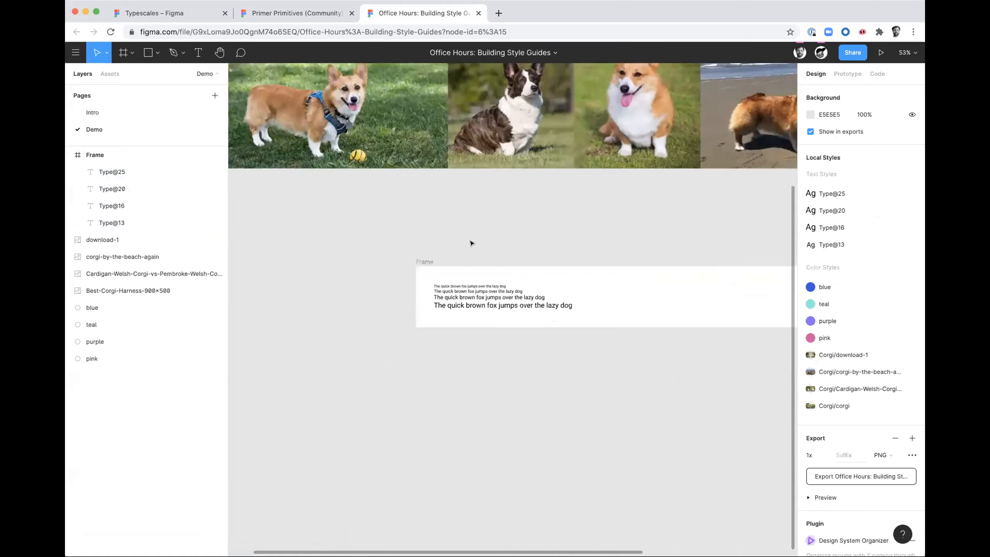
pyautogui.scroll(3, 471, 243)
pyautogui.moveTo(453, 340); pyautogui.dragTo(342, 314)
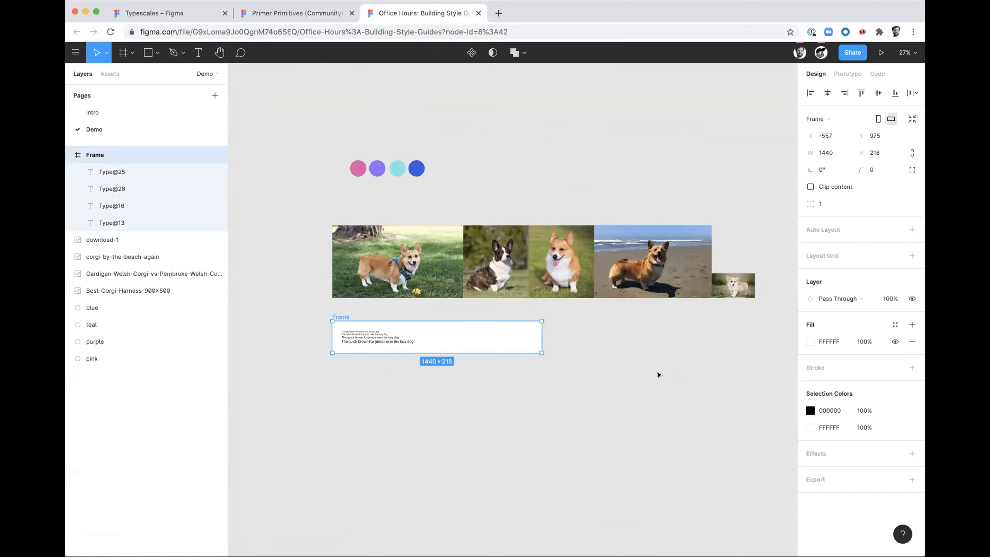
pyautogui.click(606, 380)
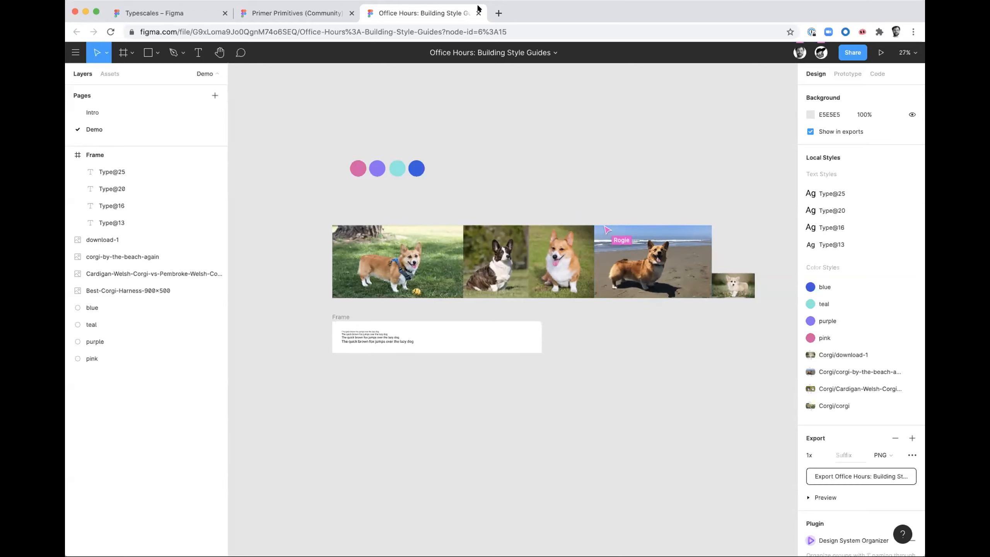
pyautogui.scroll(5, 469, 318)
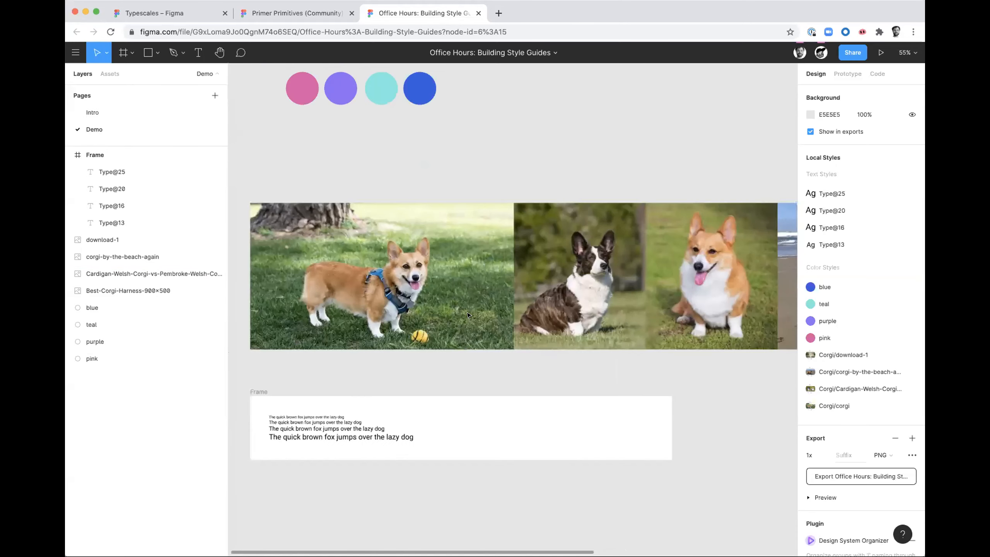
pyautogui.scroll(-2, 469, 318)
pyautogui.scroll(-3, 331, 373)
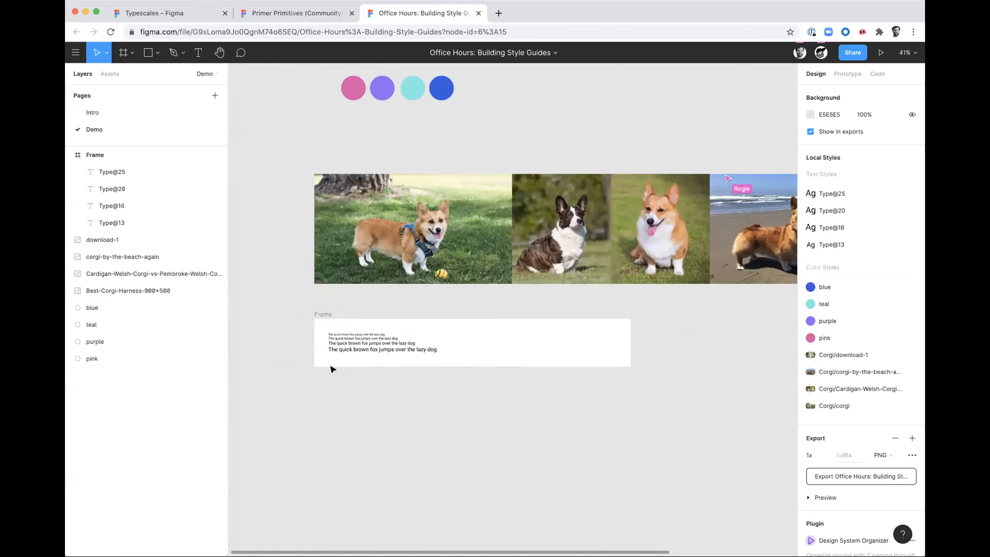
pyautogui.click(325, 310)
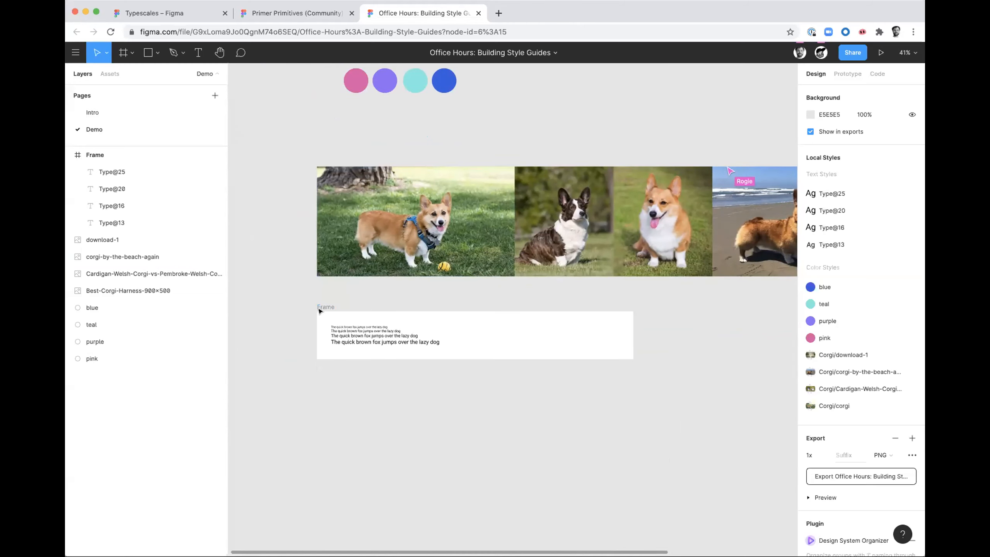
pyautogui.click(319, 311)
pyautogui.click(336, 385)
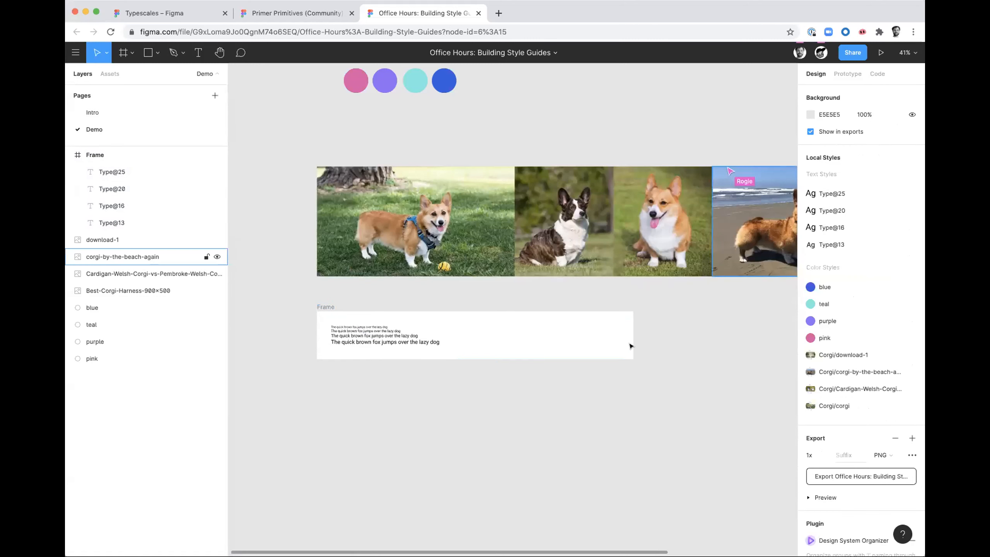
# - Launch the Design System Organizer plugin and show its list of text styles
pyautogui.press('super+slash')
pyautogui.write('design')
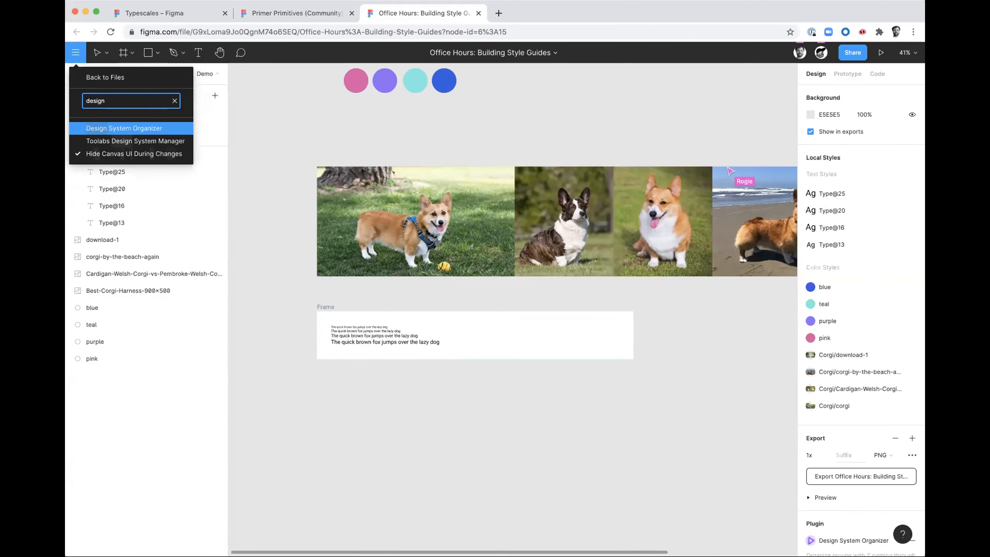
pyautogui.press('Return')
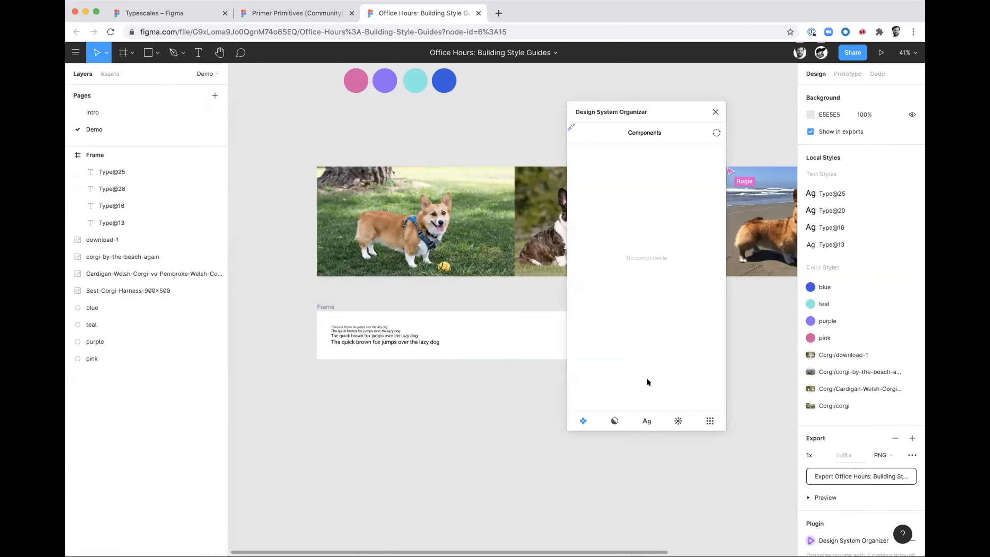
pyautogui.click(615, 421)
pyautogui.click(645, 420)
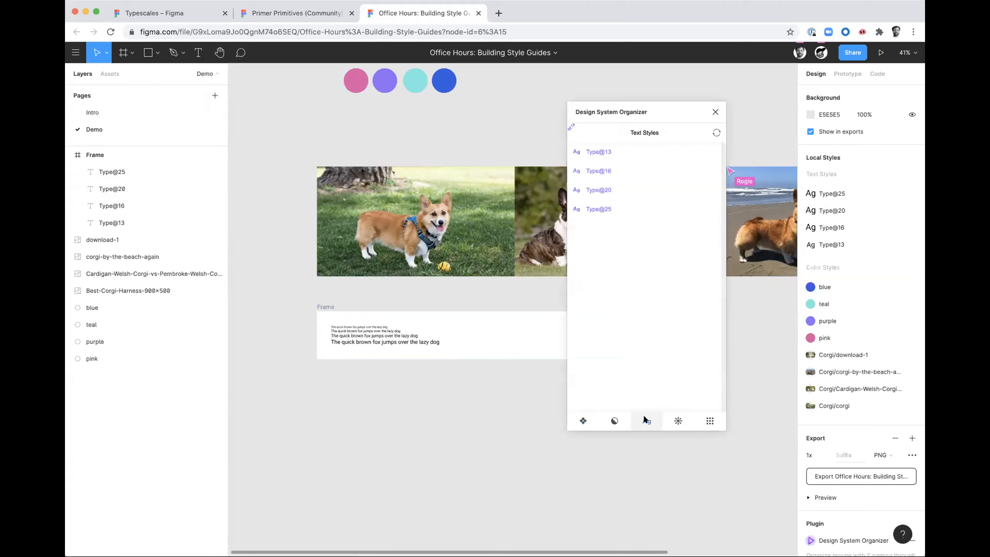
# - Delete all the text styles from Type@13 to Type@25, and remove the type sample frame from the canvas
pyautogui.click(612, 153)
pyautogui.keyDown('shift'); pyautogui.click(606, 199); pyautogui.keyUp('shift')
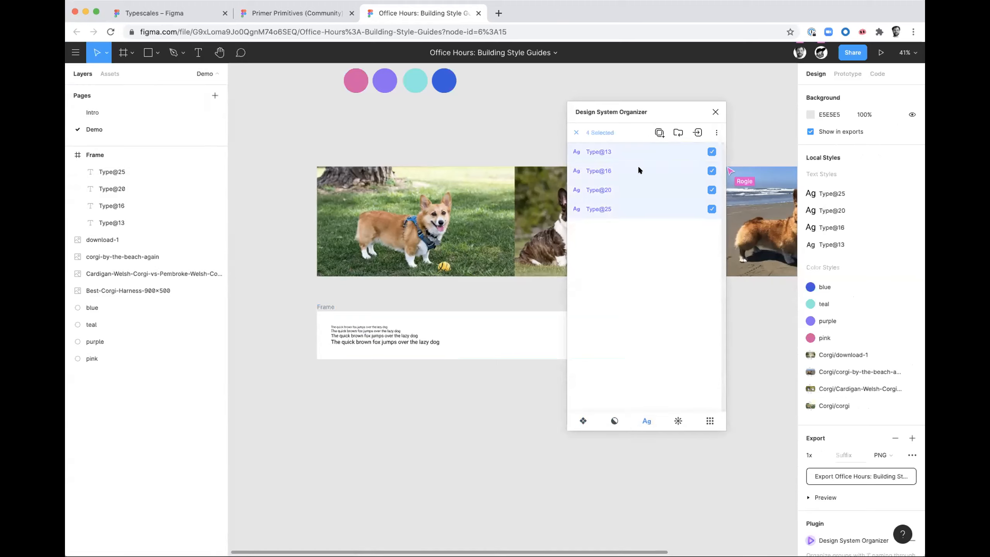
pyautogui.click(716, 132)
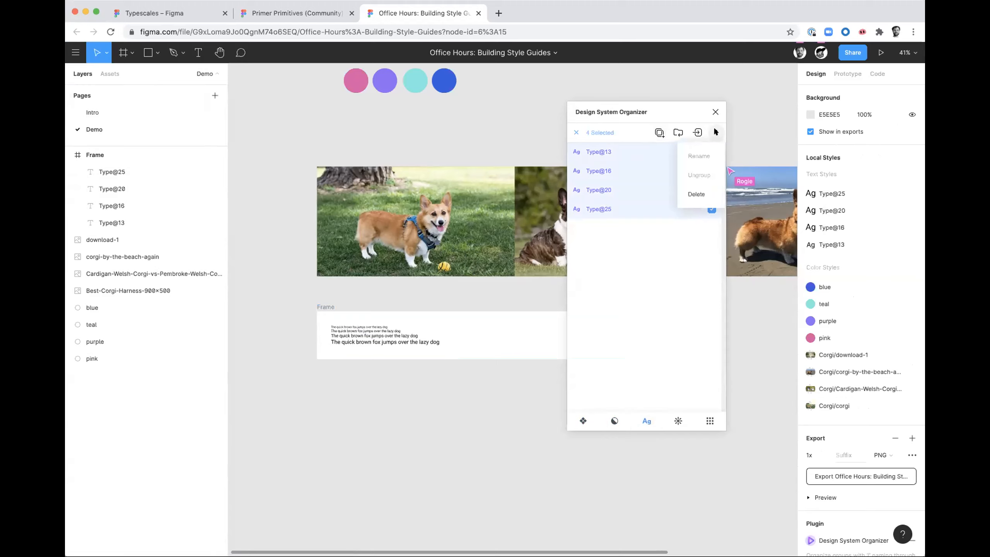
pyautogui.click(691, 193)
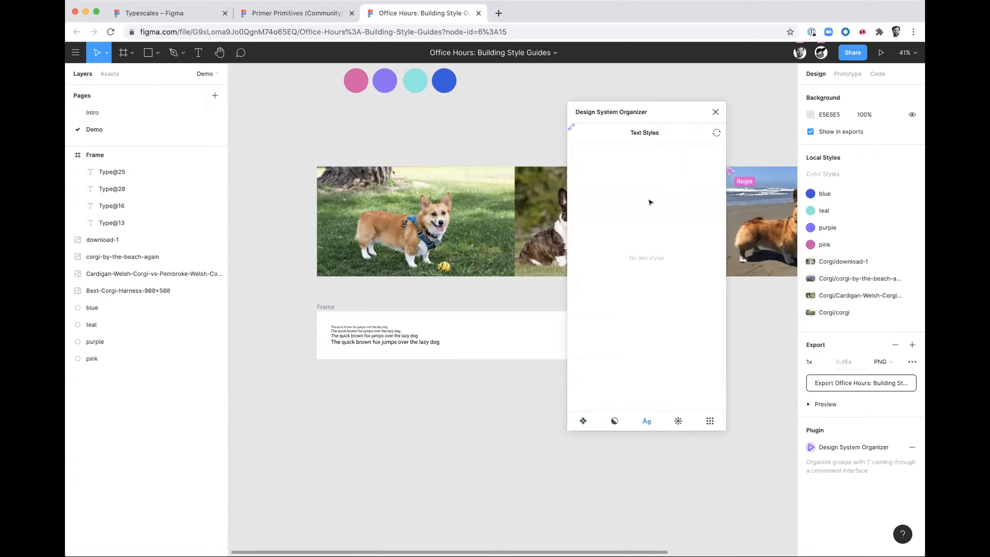
pyautogui.click(325, 308)
pyautogui.press('Delete')
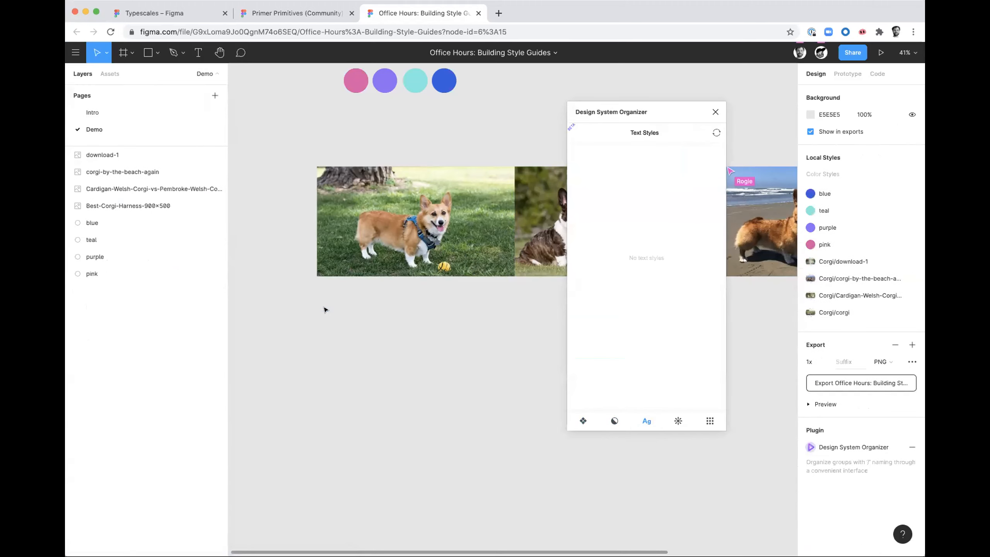
# - Launch the Typescales plugin and review the preview of its default Major Third type scale
pyautogui.press('super+slash')
pyautogui.write('type')
pyautogui.press('Return')
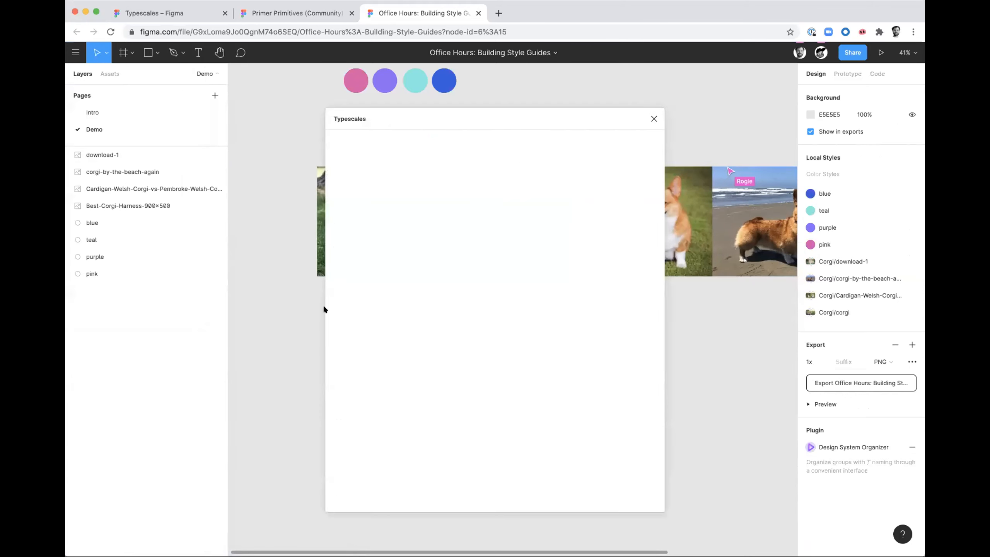
pyautogui.scroll(-5, 501, 338)
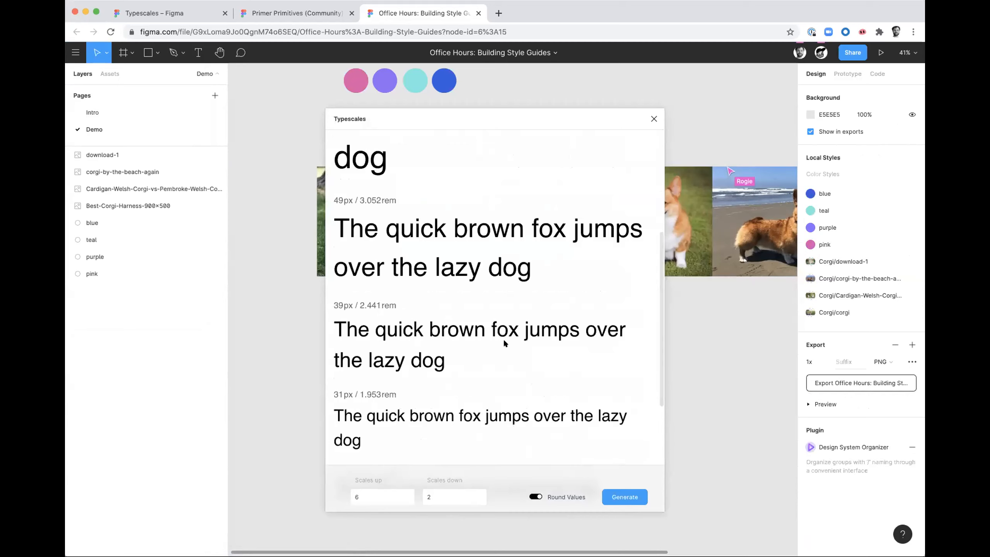
pyautogui.scroll(-5, 503, 338)
pyautogui.scroll(10, 506, 338)
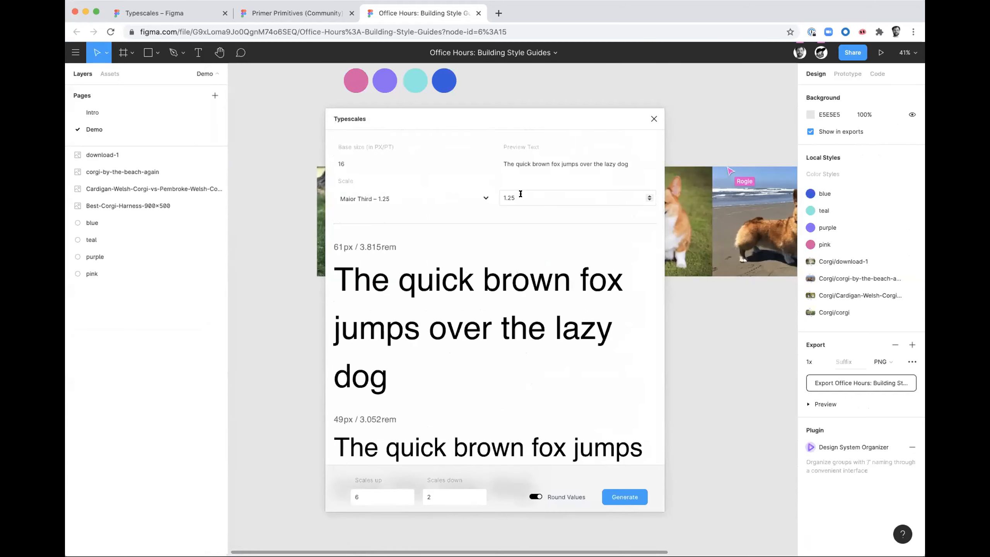
pyautogui.scroll(-10, 571, 456)
pyautogui.scroll(10, 571, 454)
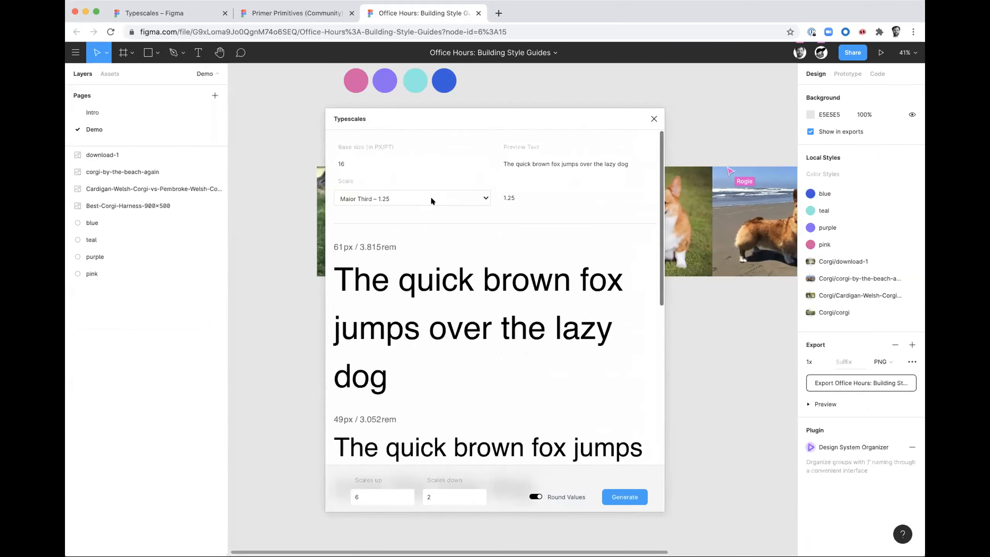
# - Change the type scale to Golden Ratio – 1.618 and look through the resulting size preview
pyautogui.click(430, 197)
pyautogui.click(428, 232)
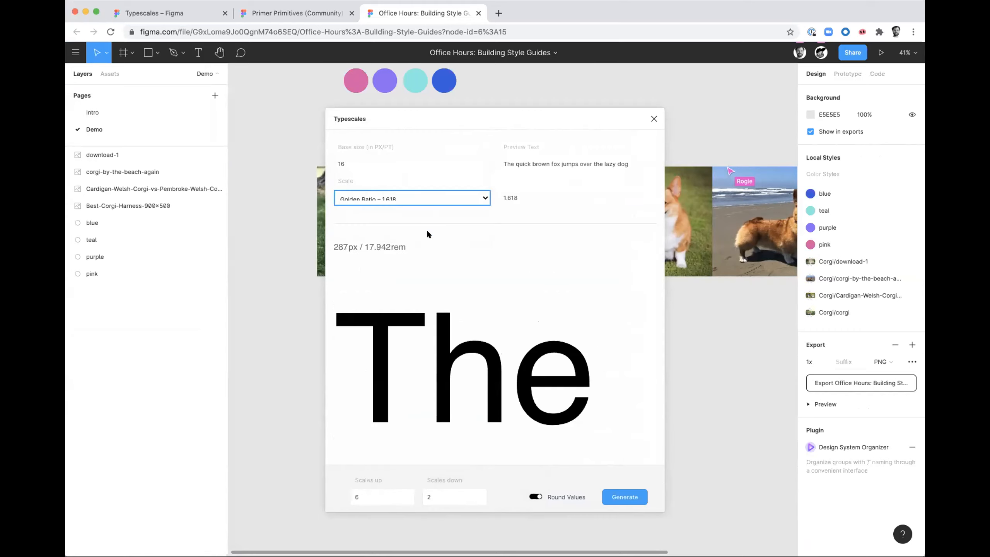
pyautogui.scroll(-5, 452, 283)
pyautogui.scroll(-5, 451, 280)
pyautogui.scroll(10, 452, 280)
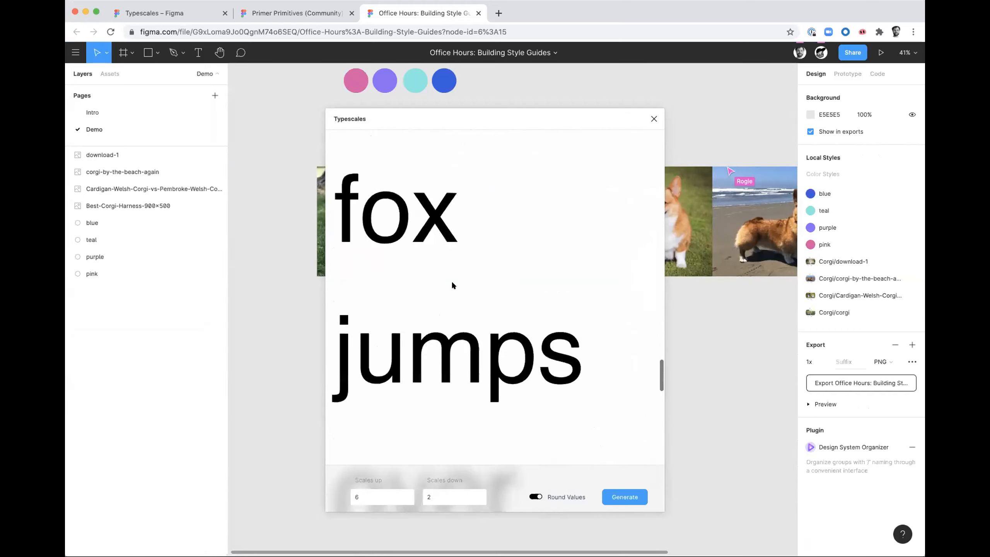
# - Set the number of scales up to 3 and generate the type scale on the canvas
pyautogui.click(364, 496)
pyautogui.press('BackSpace')
pyautogui.write('3')
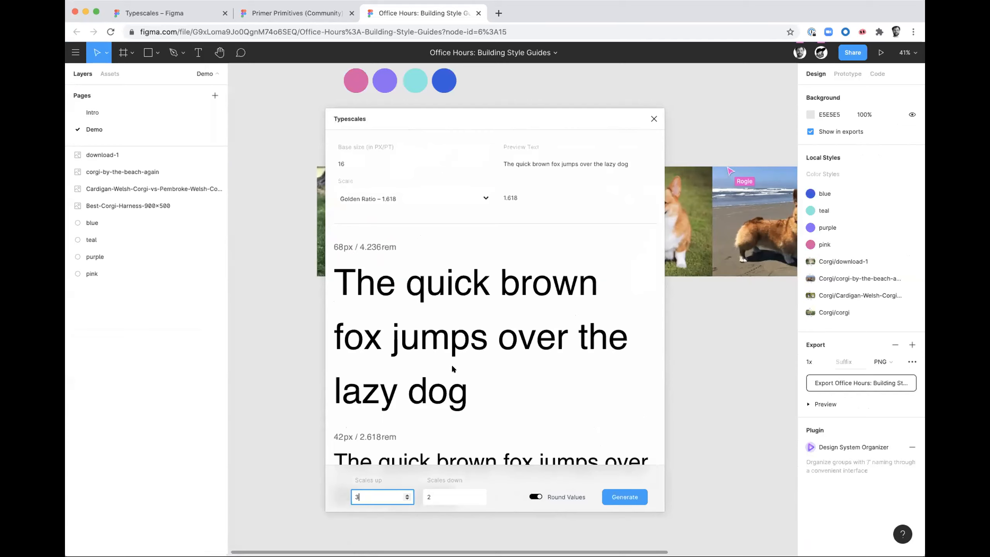
pyautogui.scroll(-5, 452, 364)
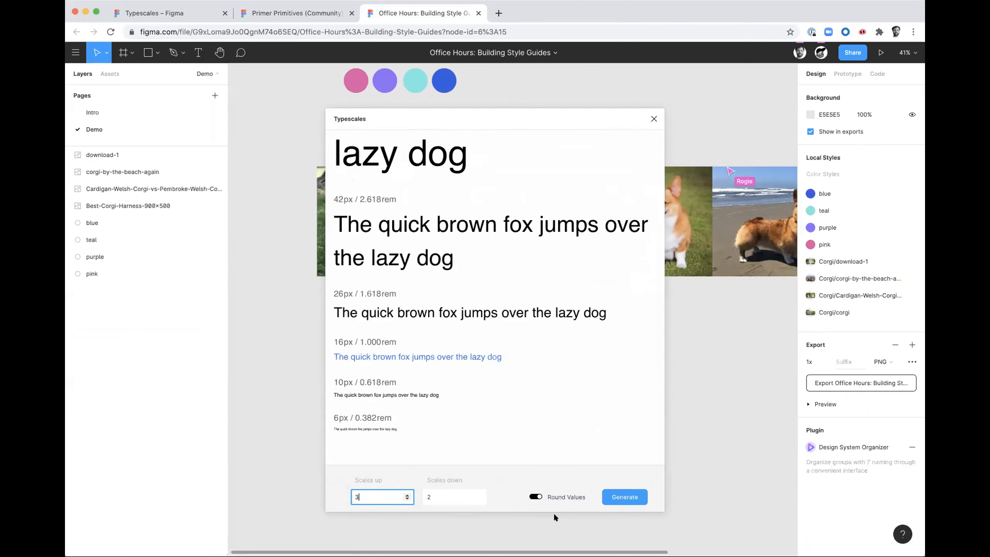
pyautogui.click(622, 495)
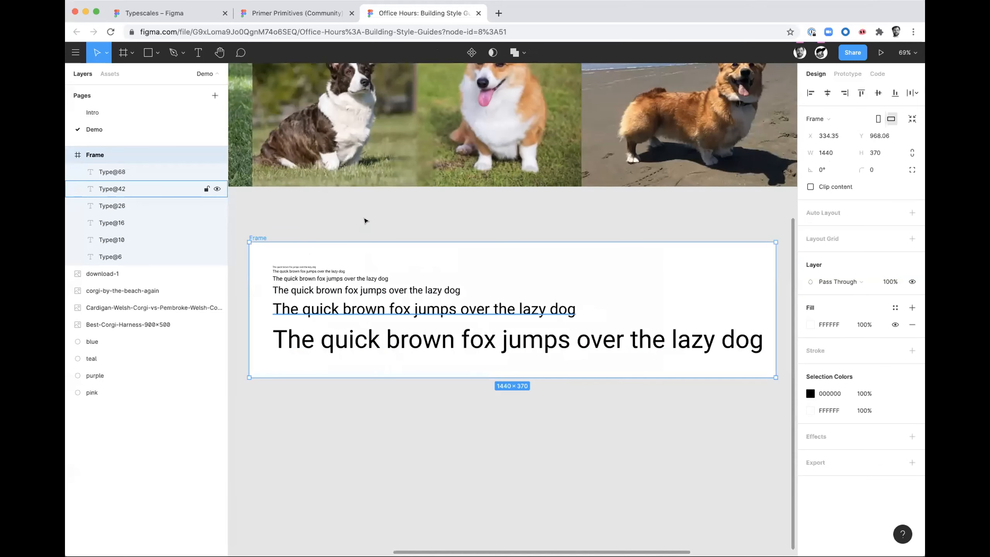
# - Generate text styles from the six text layers Type@68 through Type@6 with the Styler plugin, and deselect them
pyautogui.click(334, 195)
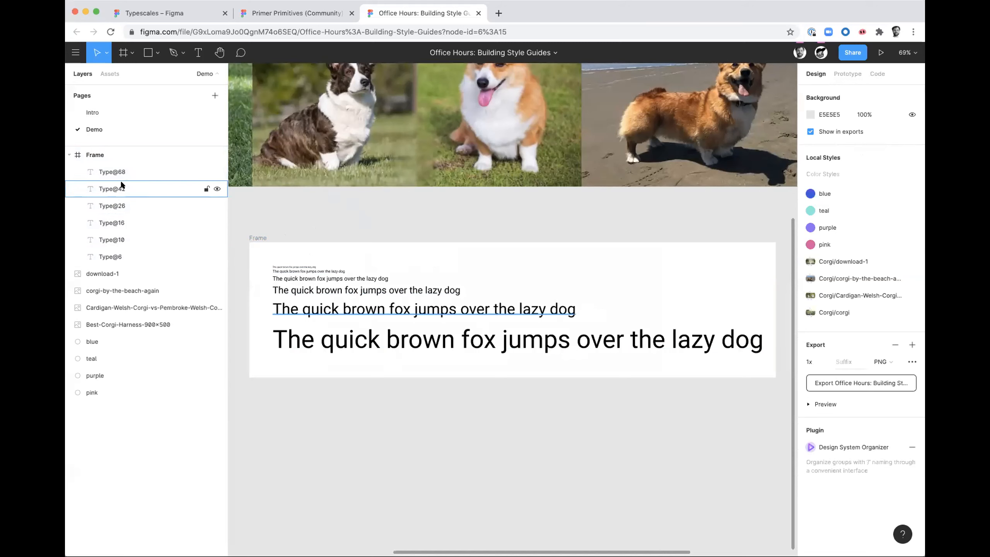
pyautogui.keyDown('shift'); pyautogui.click(113, 256); pyautogui.keyUp('shift')
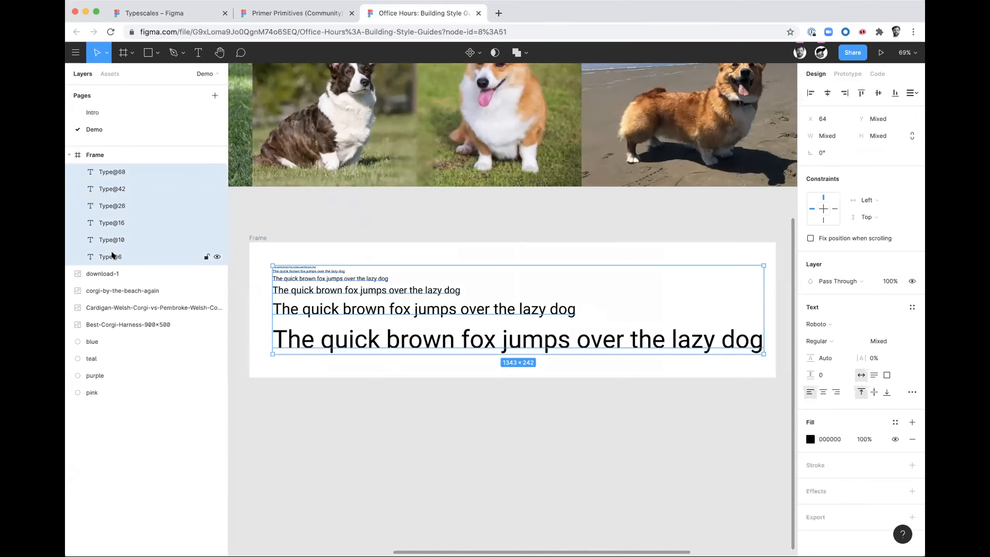
pyautogui.press('super+slash')
pyautogui.write('gener')
pyautogui.press('Down')
pyautogui.press('Return')
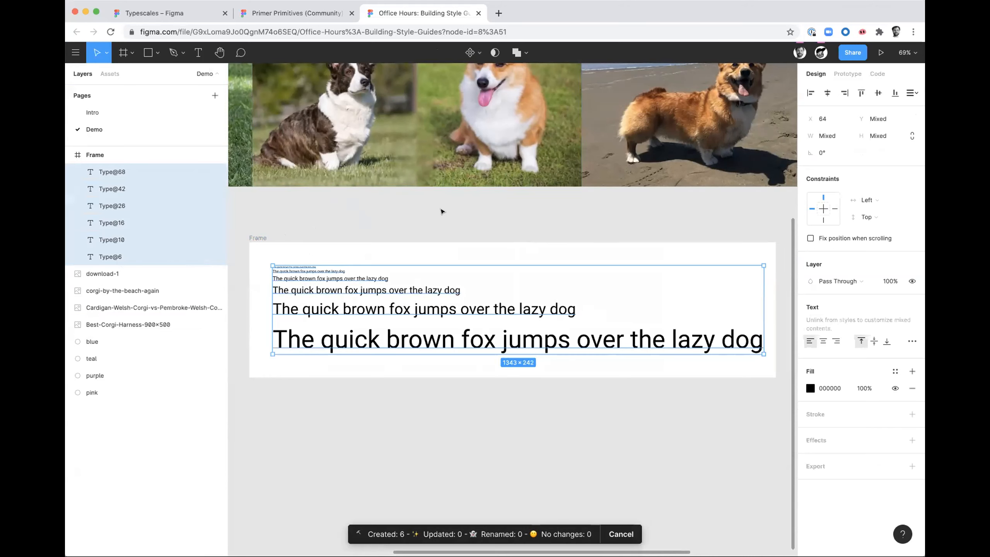
pyautogui.click(598, 235)
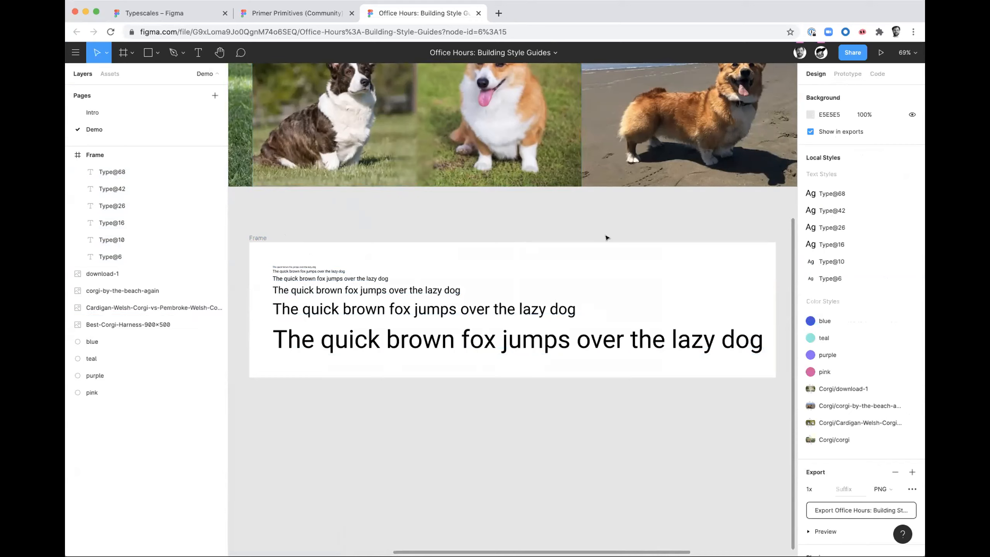
# - Open the recently viewed files page in a new browser tab and switch to it
pyautogui.scroll(-3, 606, 239)
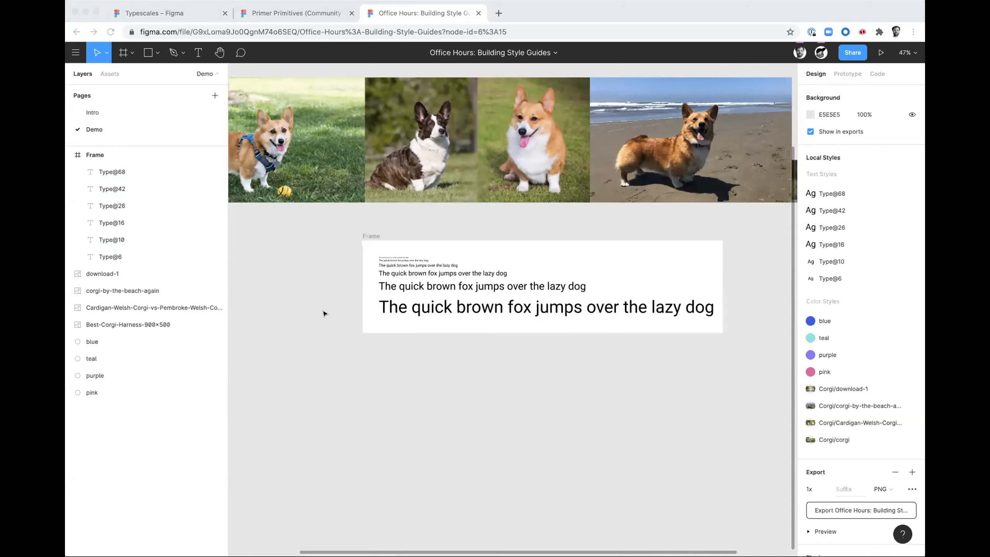
pyautogui.click(75, 52)
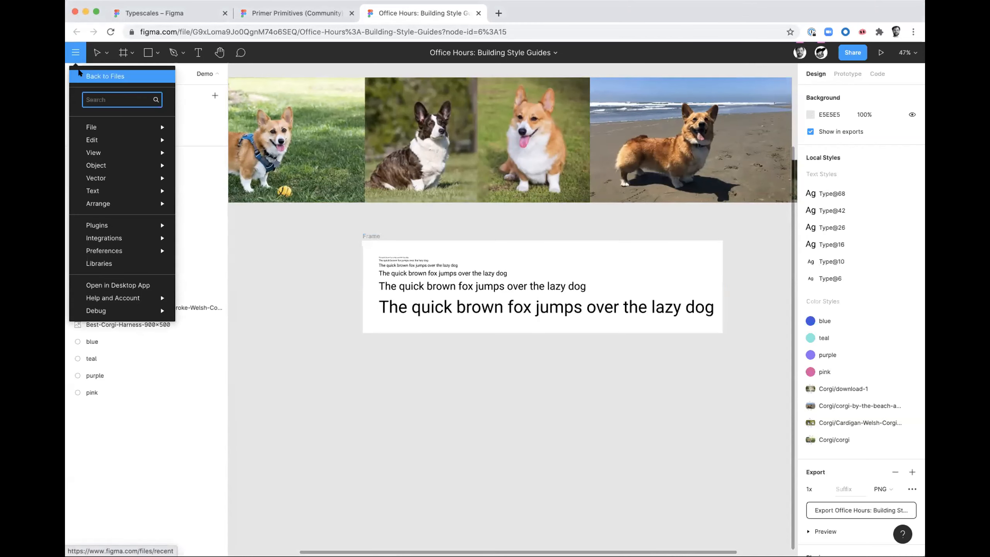
pyautogui.click(79, 73)
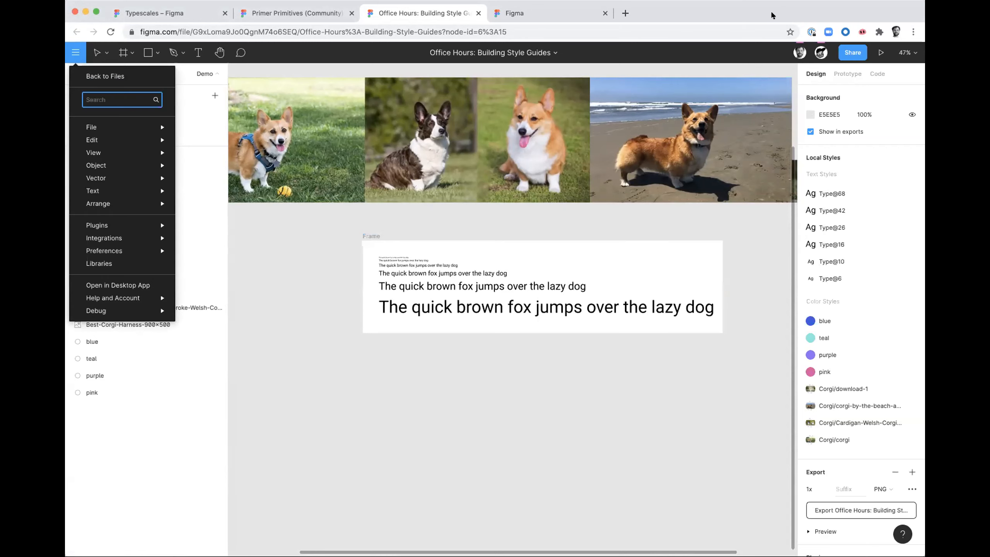
pyautogui.click(587, 20)
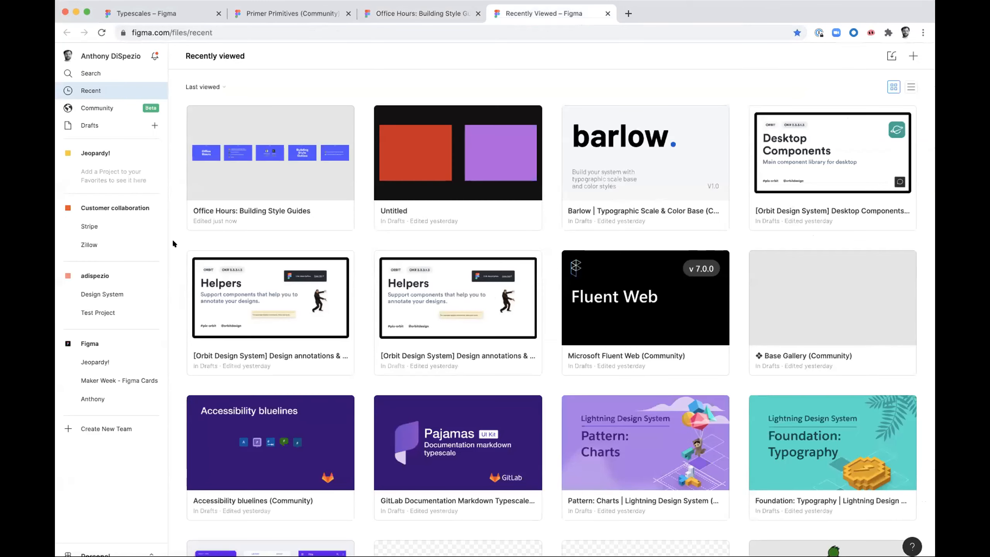
# - Import the Carbon Design System (White theme) Sketch file into Product Team A's Home project in the Twigma organization
pyautogui.click(96, 554)
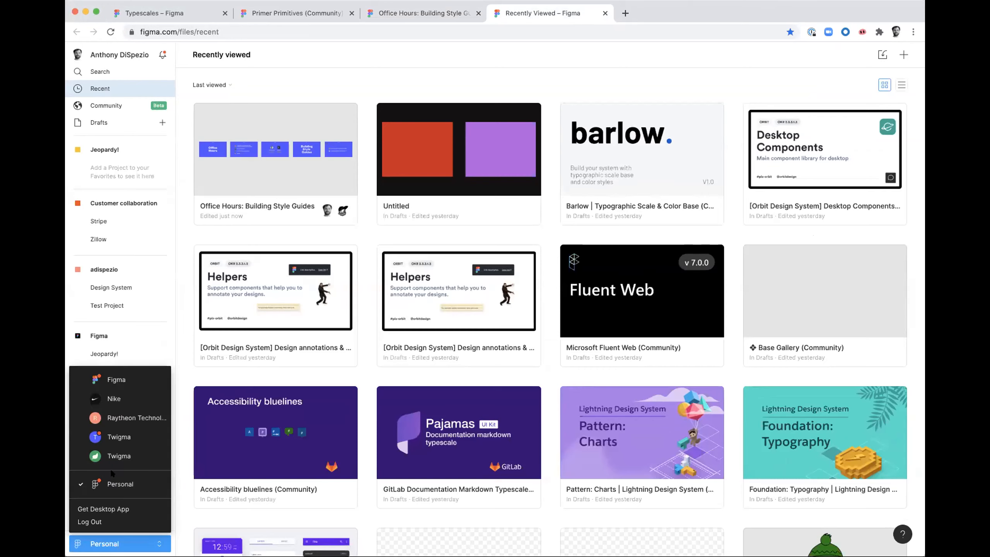
pyautogui.click(118, 435)
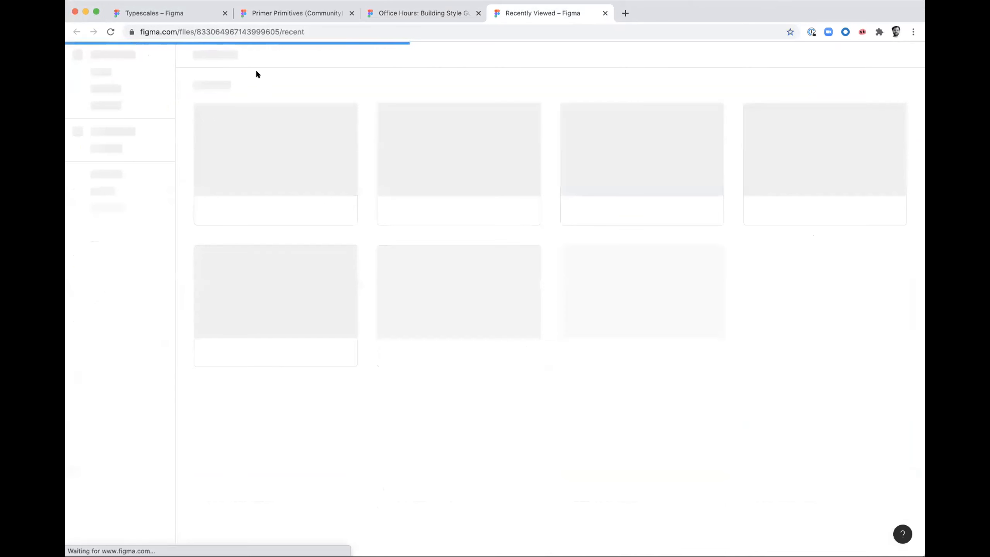
pyautogui.scroll(-2, 127, 468)
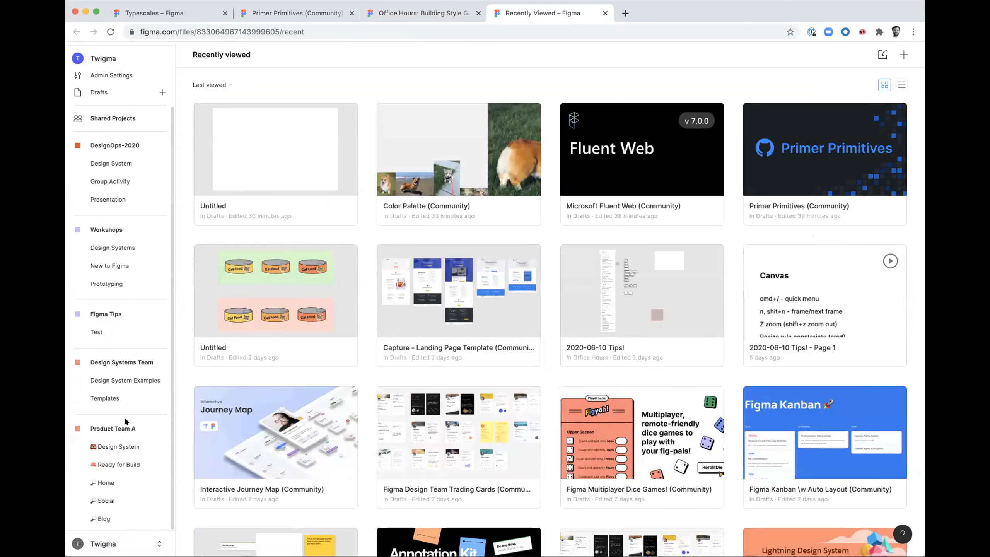
pyautogui.click(106, 482)
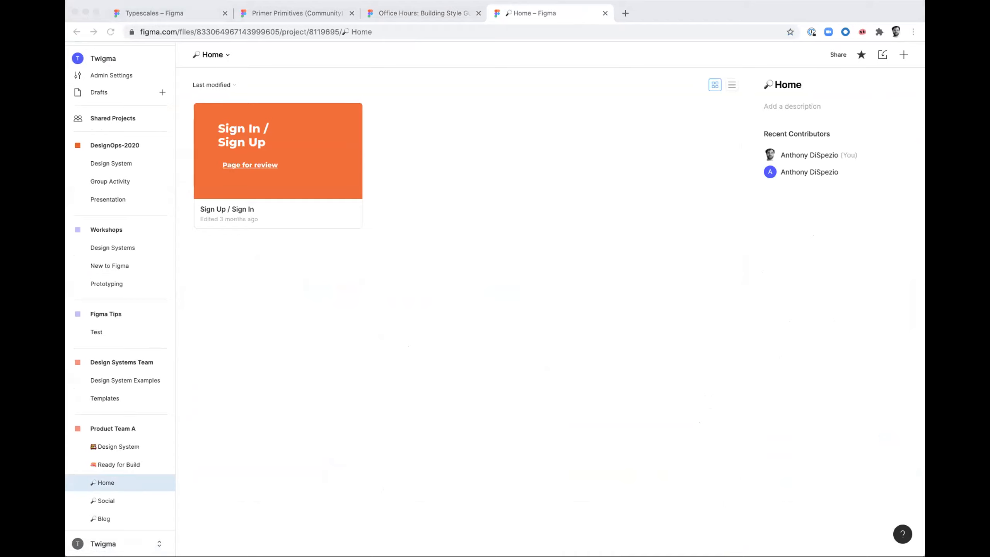
pyautogui.click(868, 71)
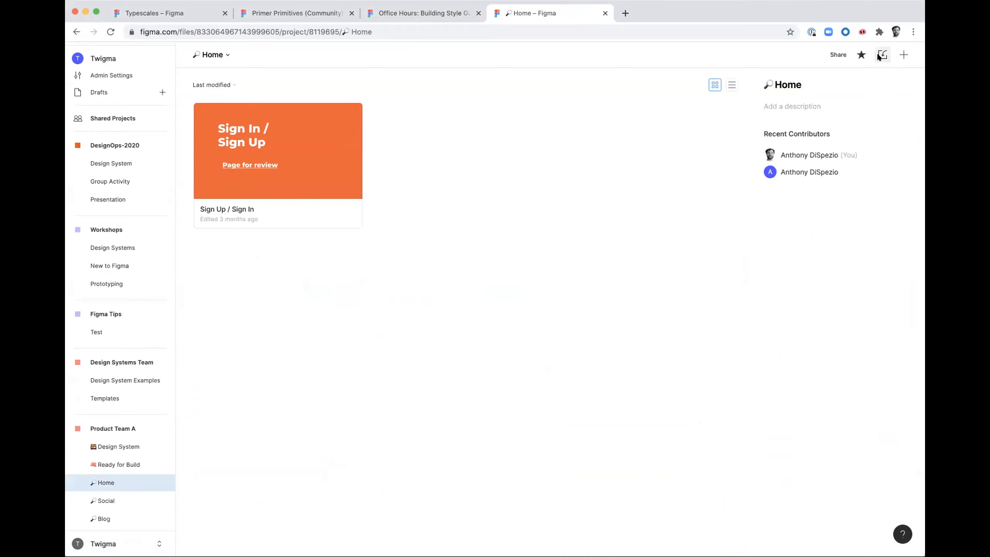
pyautogui.moveTo(920, 139)
pyautogui.mouseDown()
pyautogui.moveTo(620, 104)
pyautogui.moveTo(499, 146)
pyautogui.mouseUp()
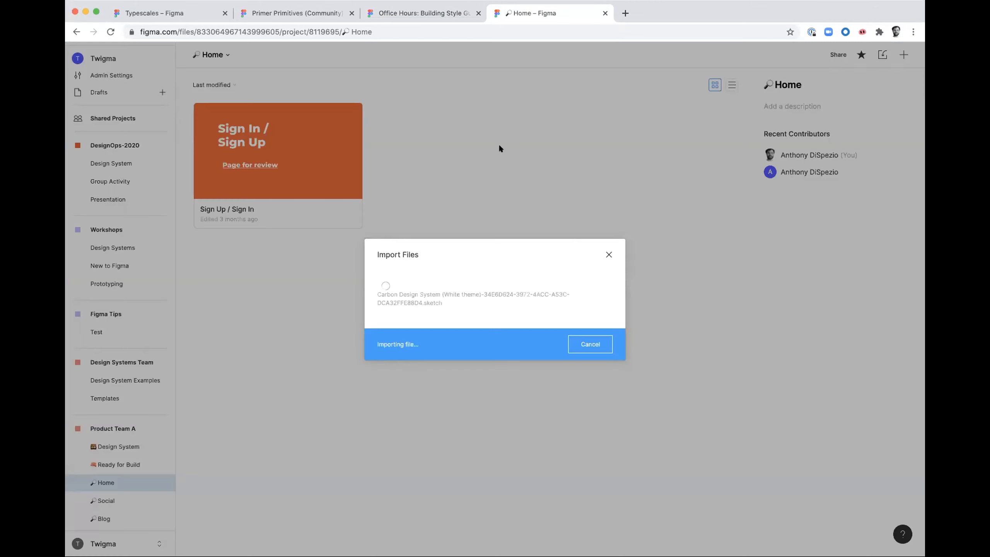
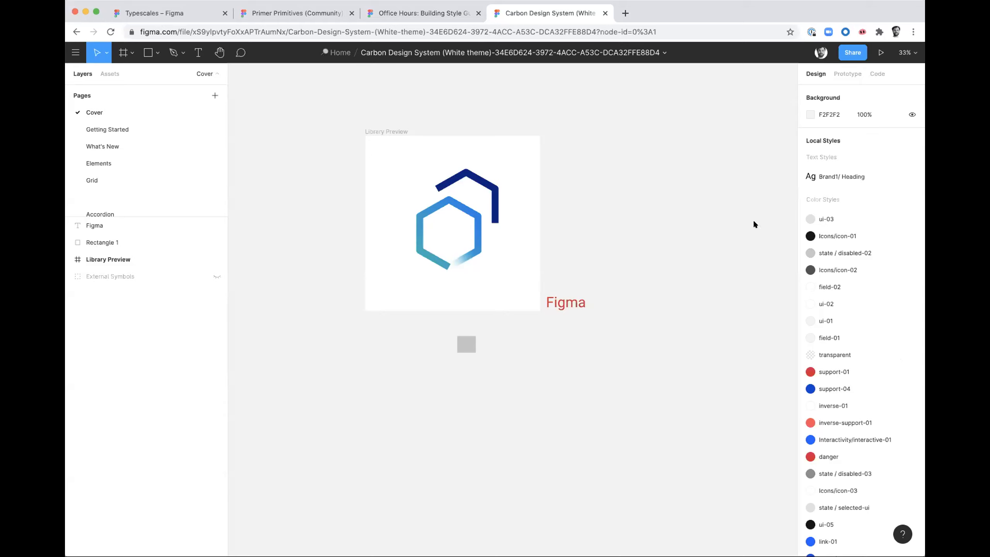
# - Return to the Office Hours: Building Style Guides file and examine its color, image and type samples alongside the local styles
pyautogui.click(392, 12)
pyautogui.scroll(-5, 390, 348)
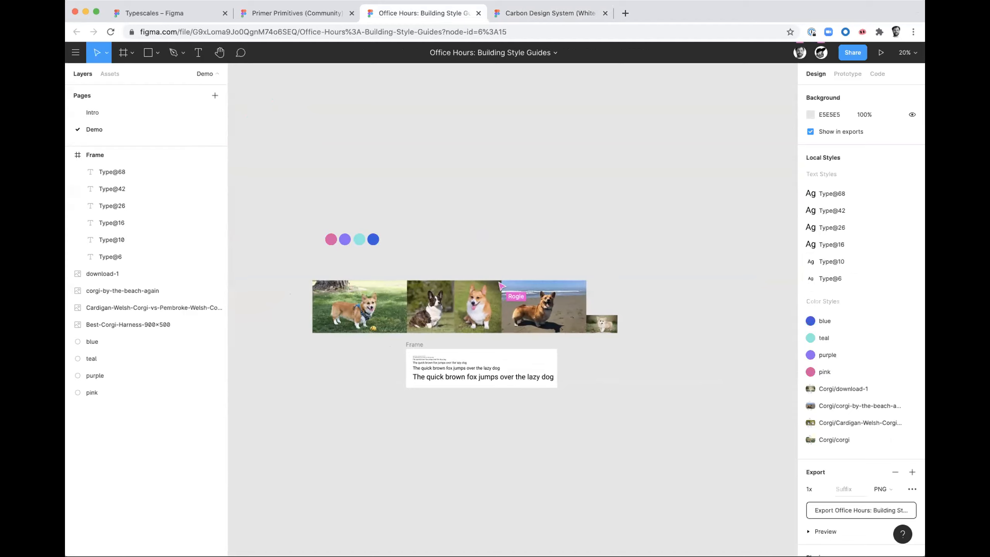
pyautogui.scroll(-5, 681, 179)
pyautogui.scroll(2, 682, 178)
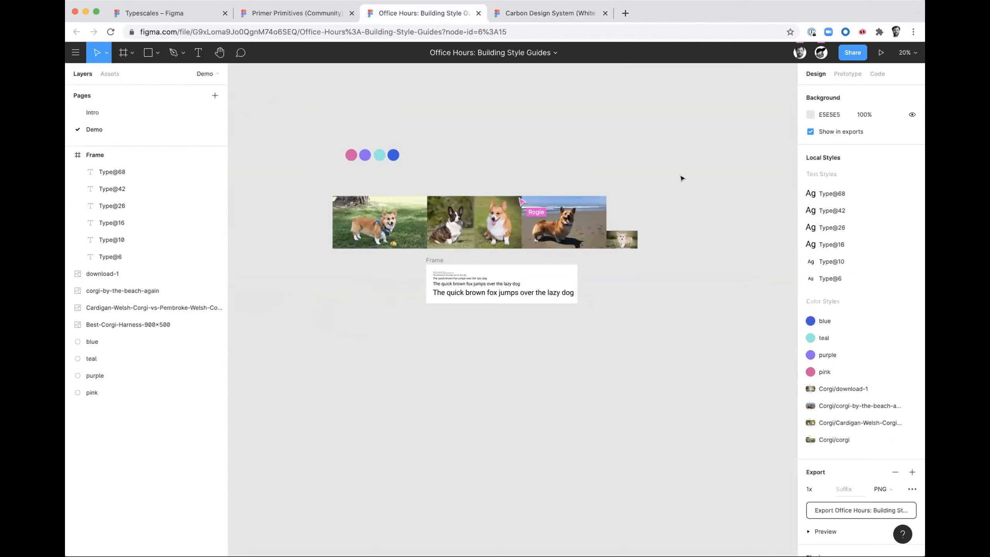
pyautogui.hscroll(-2, 682, 178)
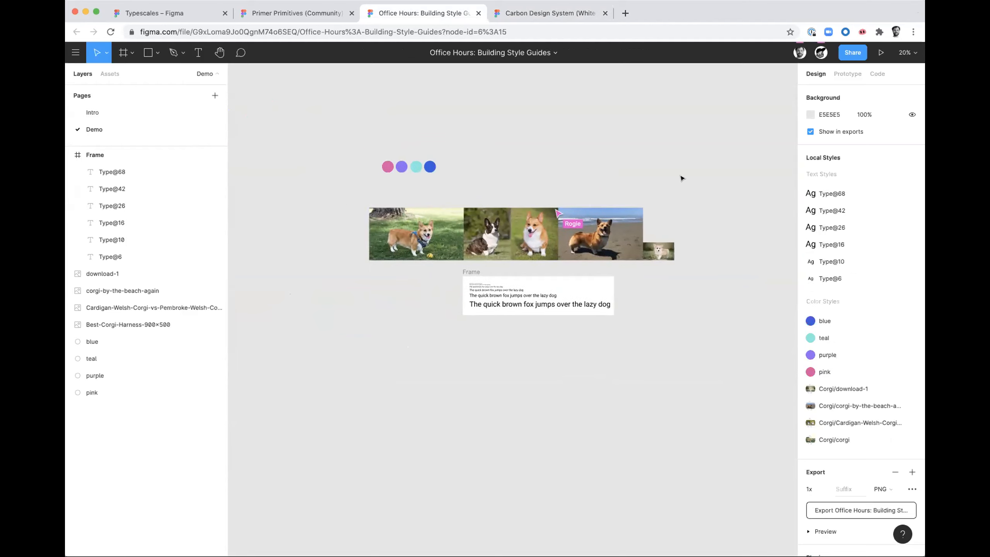
pyautogui.scroll(5, 489, 293)
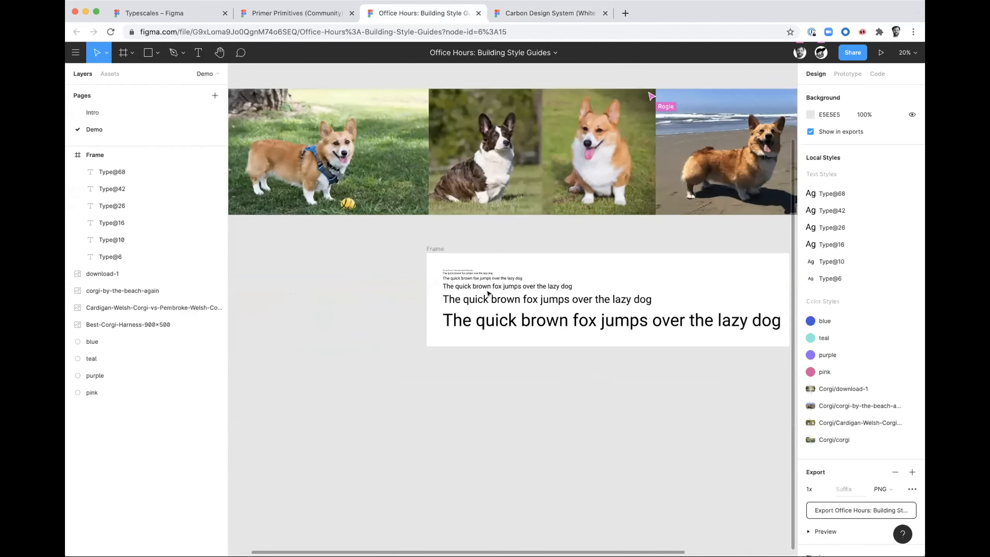
pyautogui.scroll(-2, 489, 293)
pyautogui.scroll(-2, 435, 314)
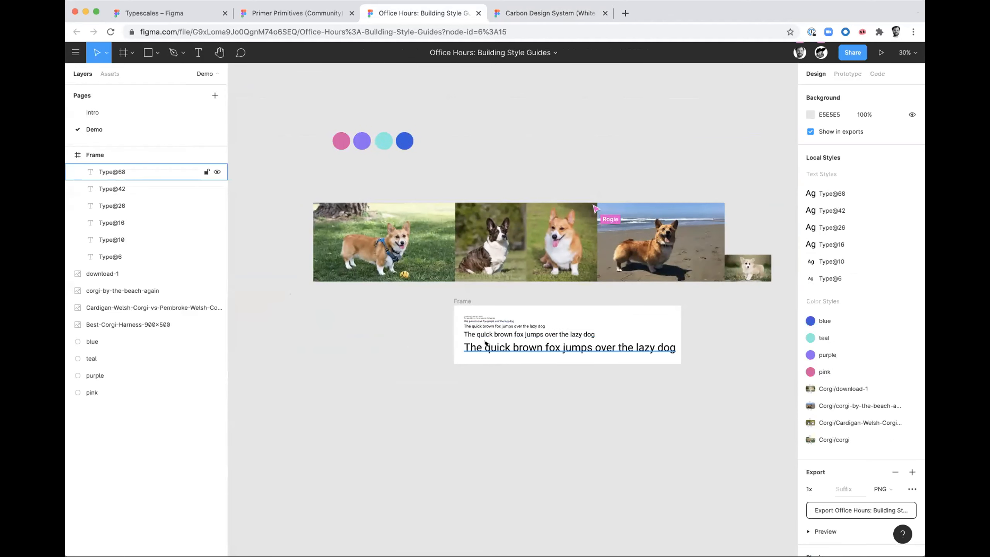
pyautogui.scroll(2, 460, 361)
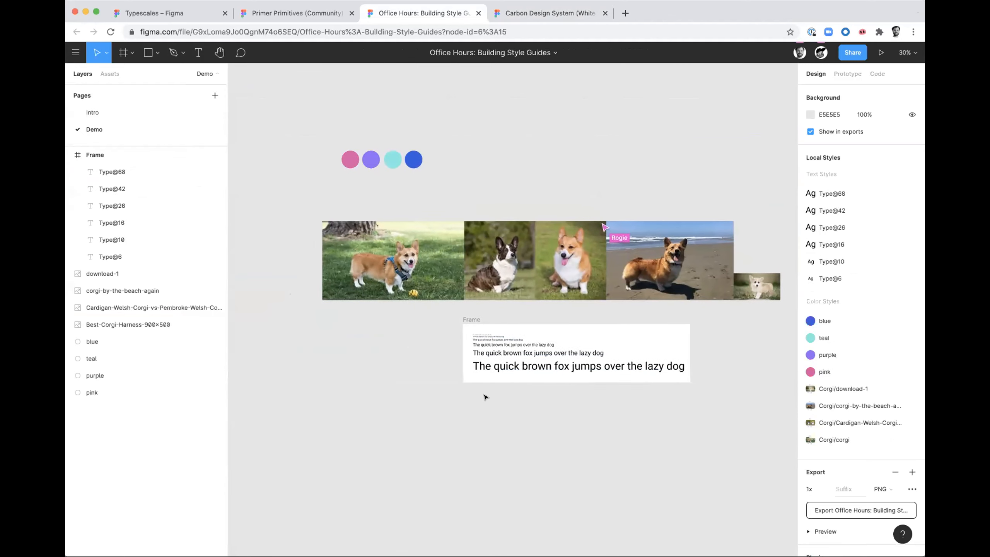
pyautogui.scroll(-1, 566, 432)
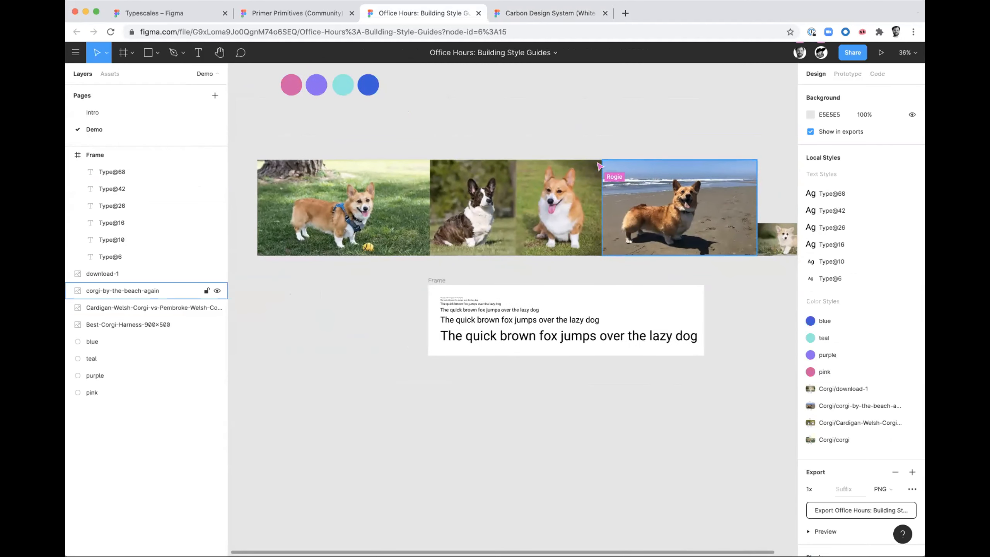
pyautogui.scroll(1, 611, 270)
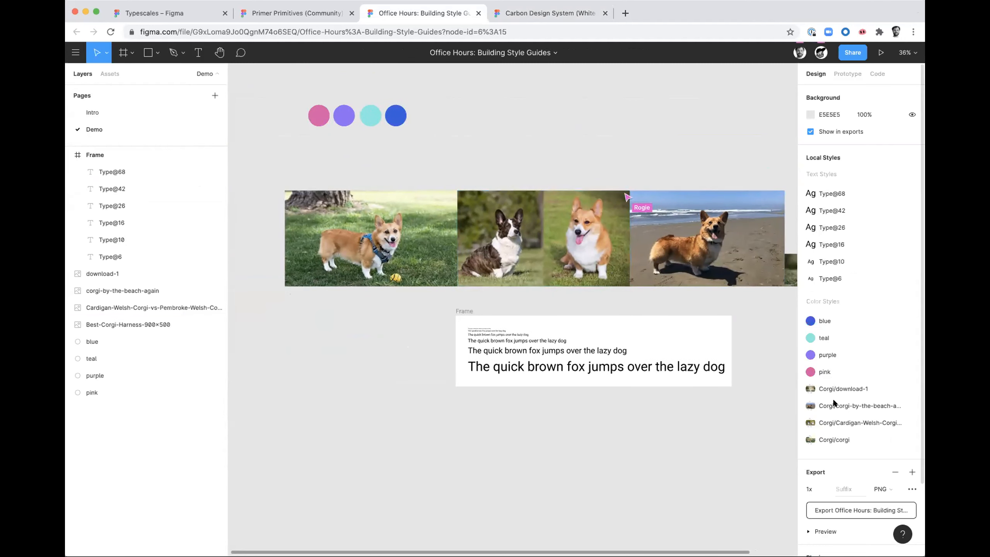
pyautogui.scroll(-2, 493, 321)
pyautogui.scroll(-2, 493, 320)
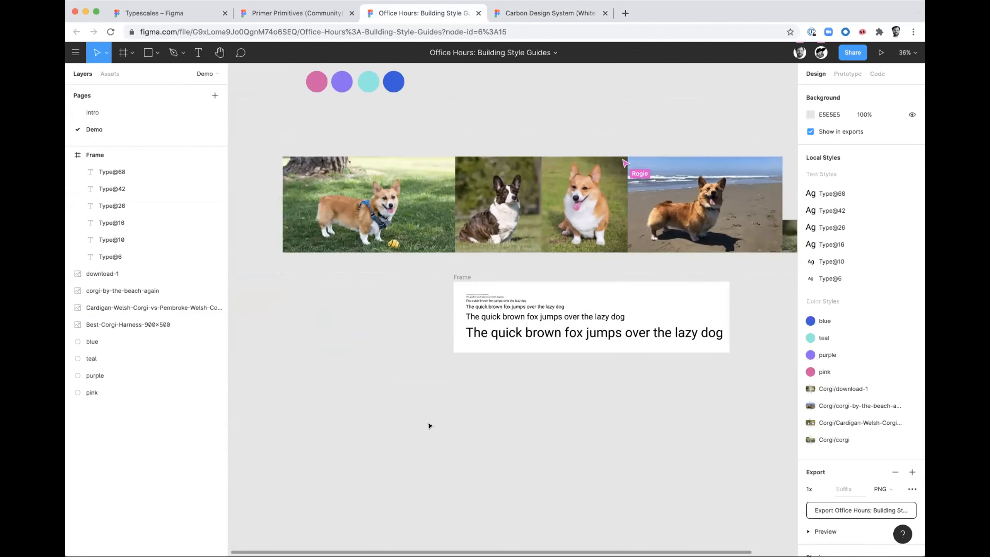
# - Run the Design System Organizer plugin, show the color styles and expand the Corgi folder
pyautogui.rightClick(427, 419)
pyautogui.click(409, 389)
pyautogui.press('super+slash')
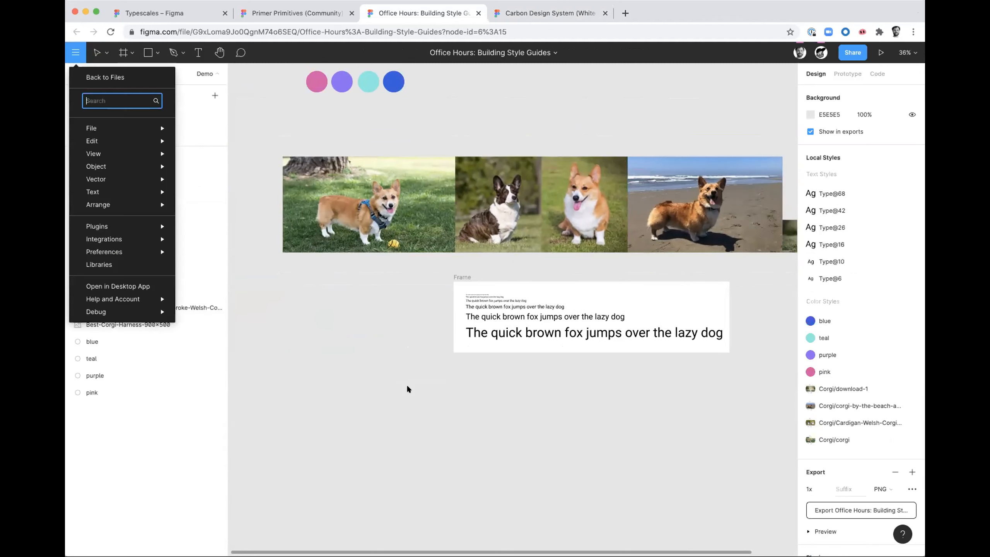
pyautogui.write('design')
pyautogui.press('Return')
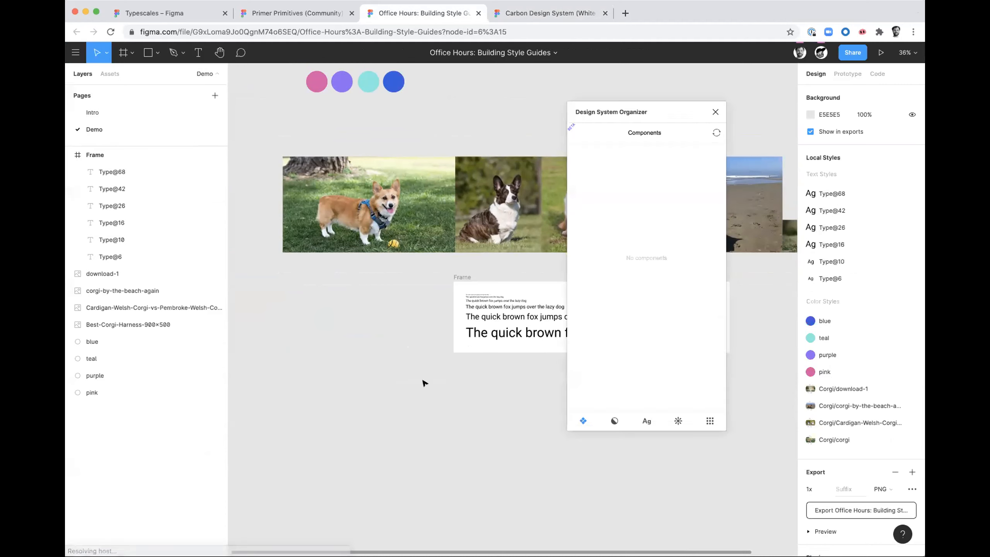
pyautogui.click(614, 421)
pyautogui.click(577, 152)
# - Group the blue, pink, purple and teal color styles into a new folder named Brand
pyautogui.click(579, 249)
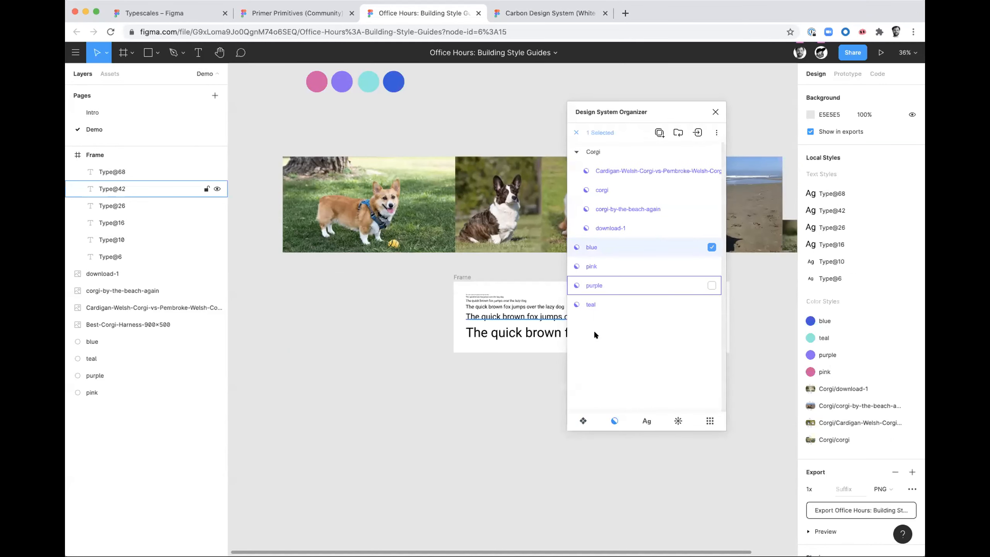
pyautogui.keyDown('shift'); pyautogui.click(588, 304); pyautogui.keyUp('shift')
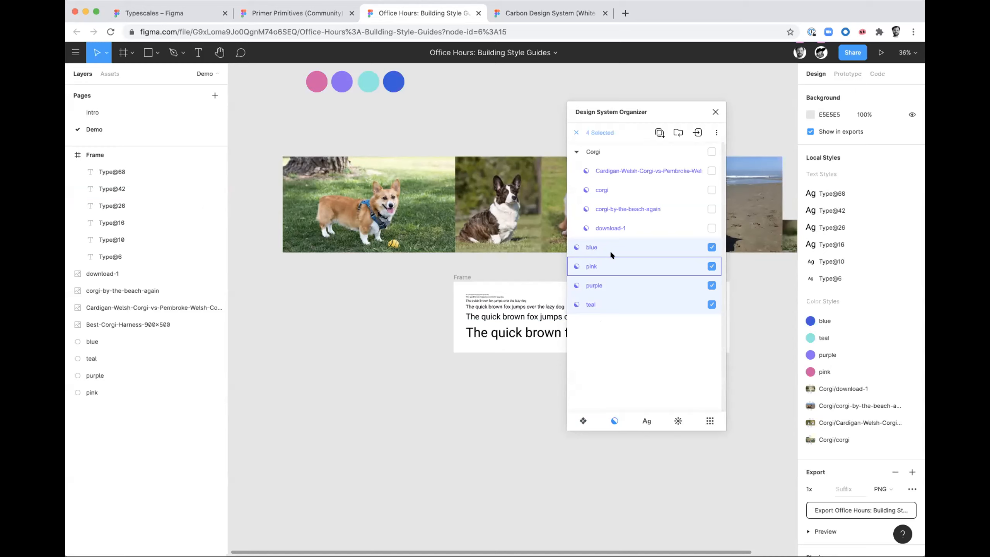
pyautogui.click(678, 133)
pyautogui.write('Brand')
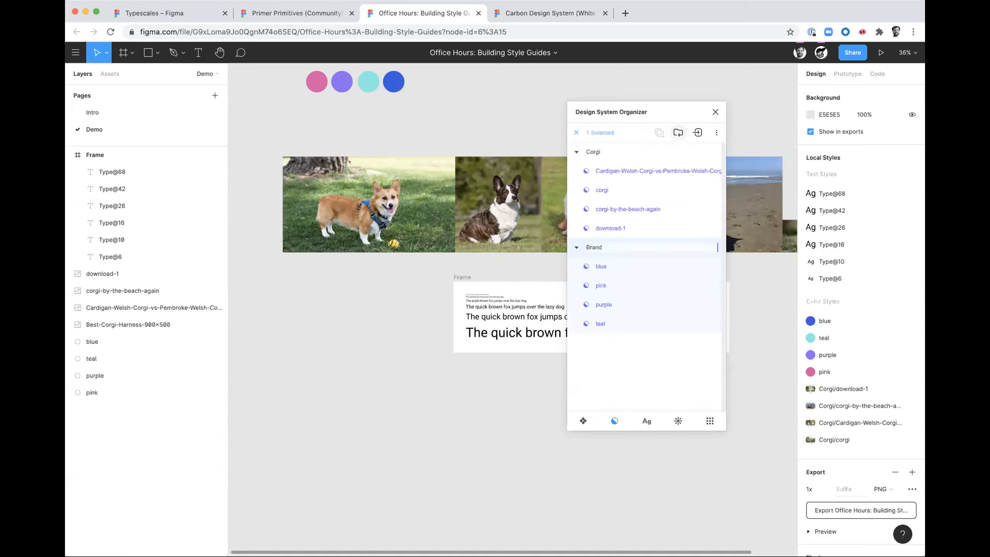
pyautogui.press('Return')
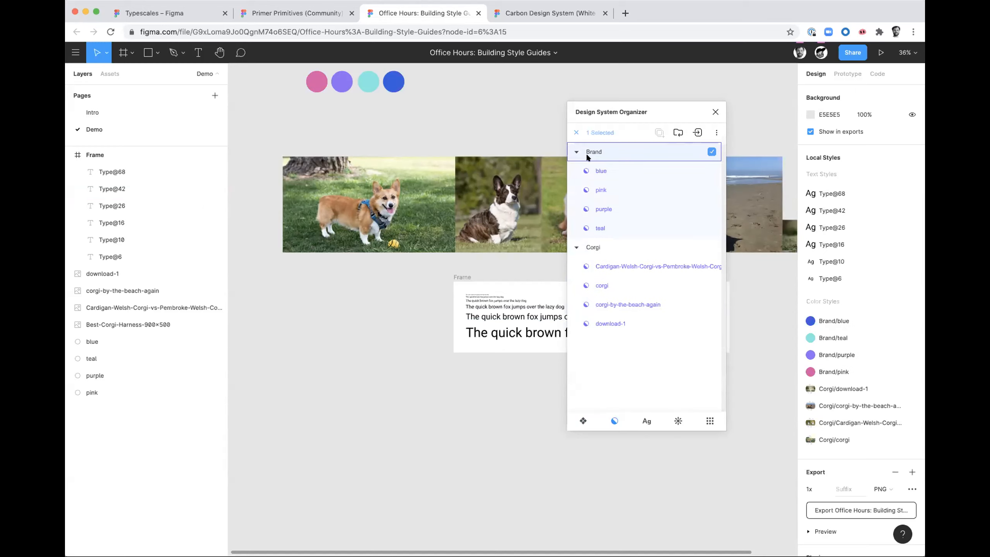
# - Group the blue and pink color styles into a subfolder named Accent inside Brand
pyautogui.click(611, 188)
pyautogui.click(616, 164)
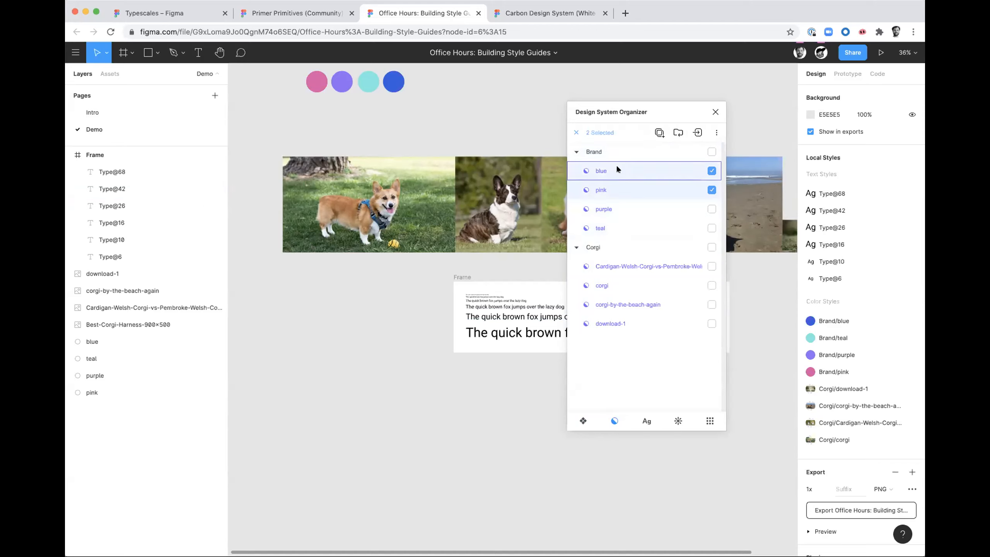
pyautogui.click(676, 133)
pyautogui.write('Accent')
pyautogui.press('Return')
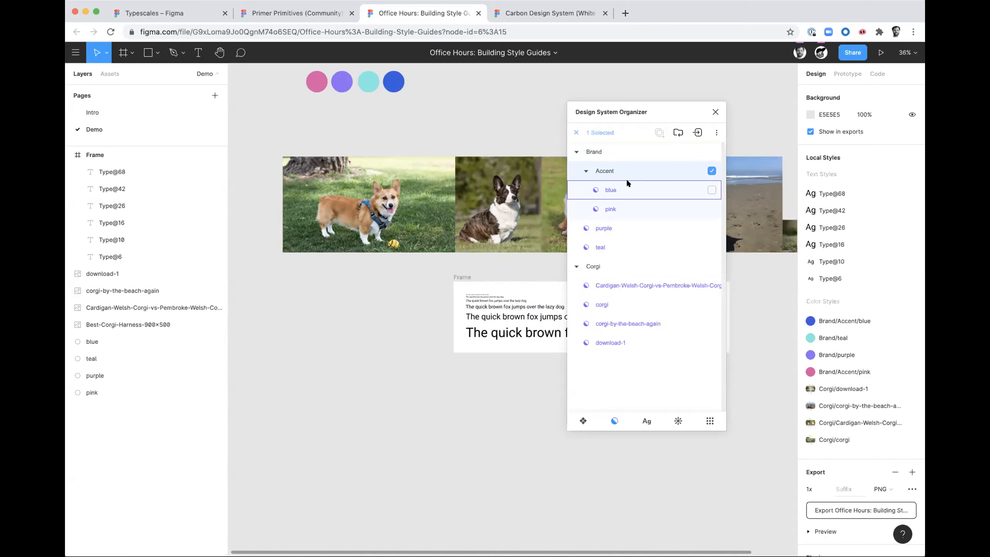
# - Rename the Accent subfolder inside Brand to Primary
pyautogui.doubleClick(605, 169)
pyautogui.write('Primad')
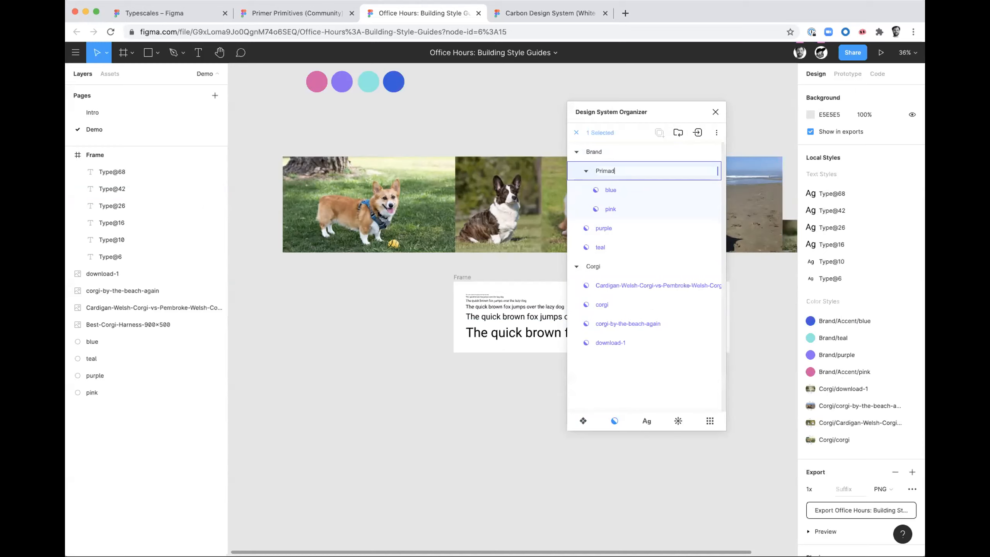
pyautogui.press('Return')
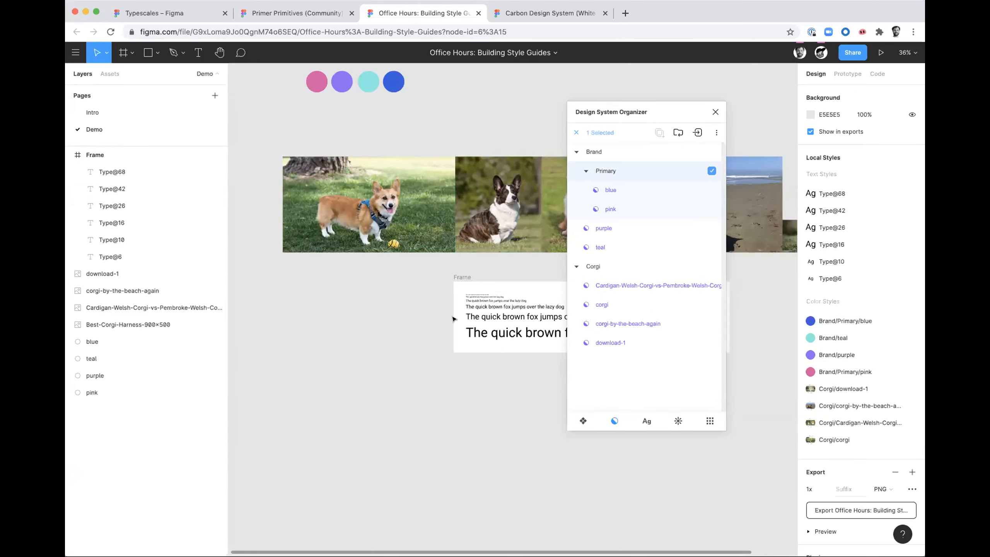
# - Draw a rectangle of about 324 × 231 on the empty canvas below the images and browse the color styles for its fill
pyautogui.hscroll(-5, 400, 322)
pyautogui.scroll(-1, 400, 322)
pyautogui.press('r')
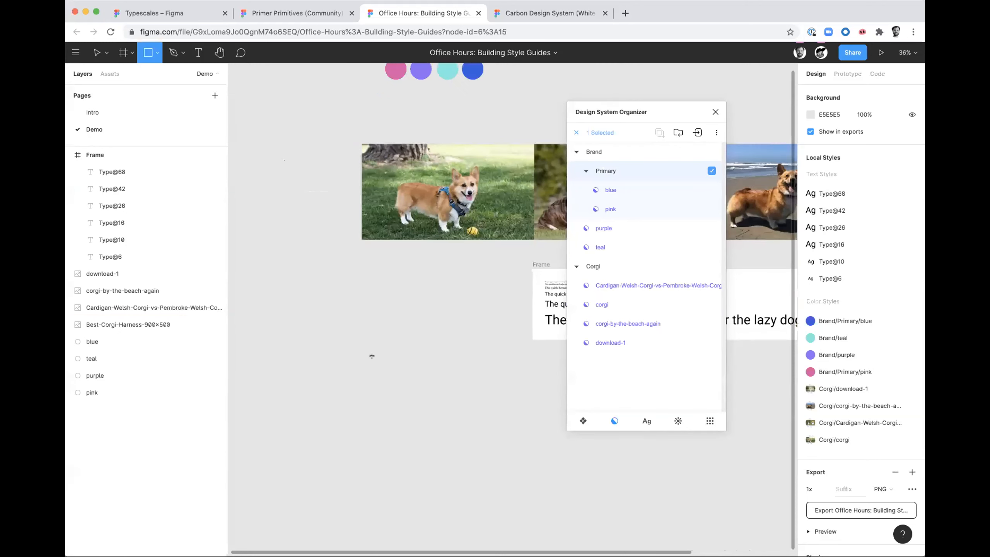
pyautogui.moveTo(349, 339); pyautogui.dragTo(409, 383)
pyautogui.click(896, 221)
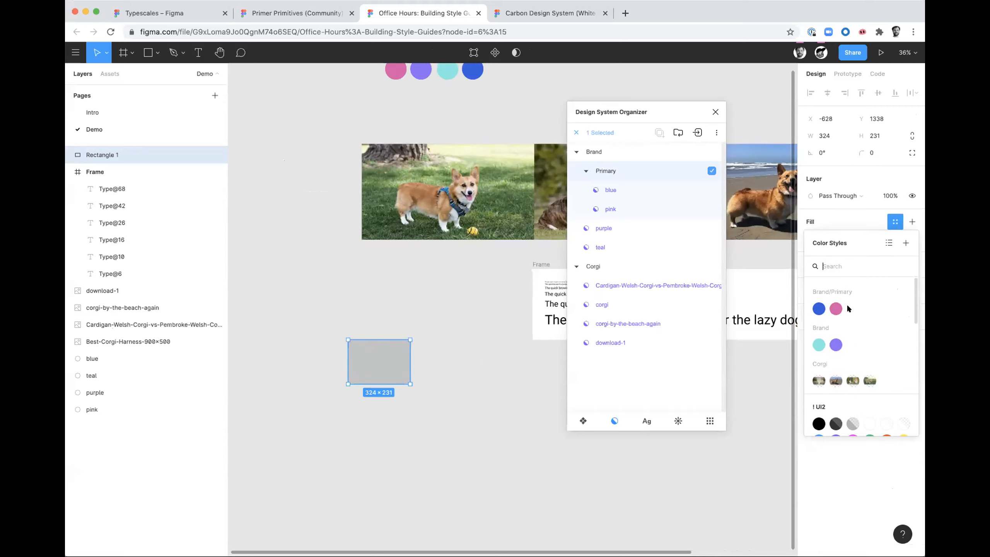
pyautogui.scroll(-1, 834, 303)
pyautogui.scroll(1, 821, 313)
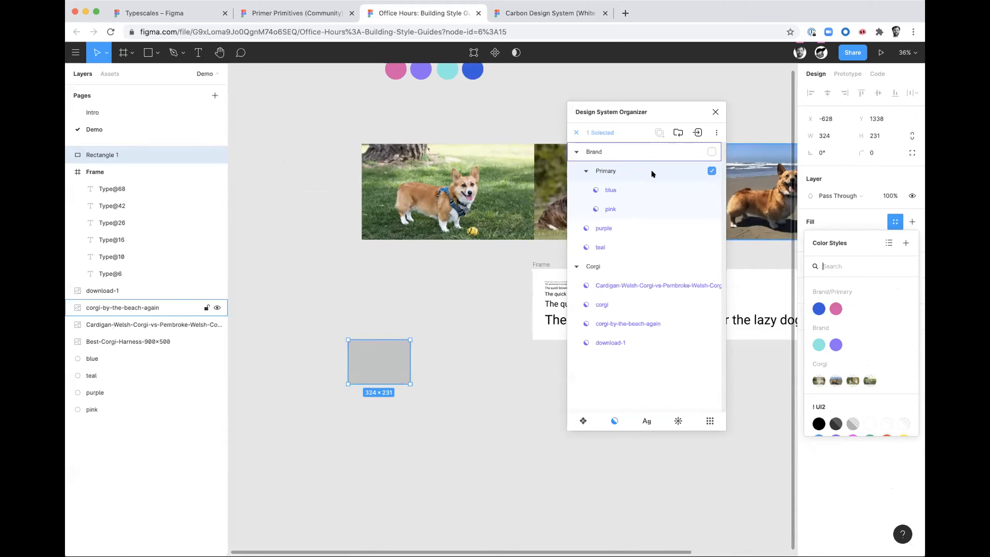
pyautogui.scroll(-1, 859, 344)
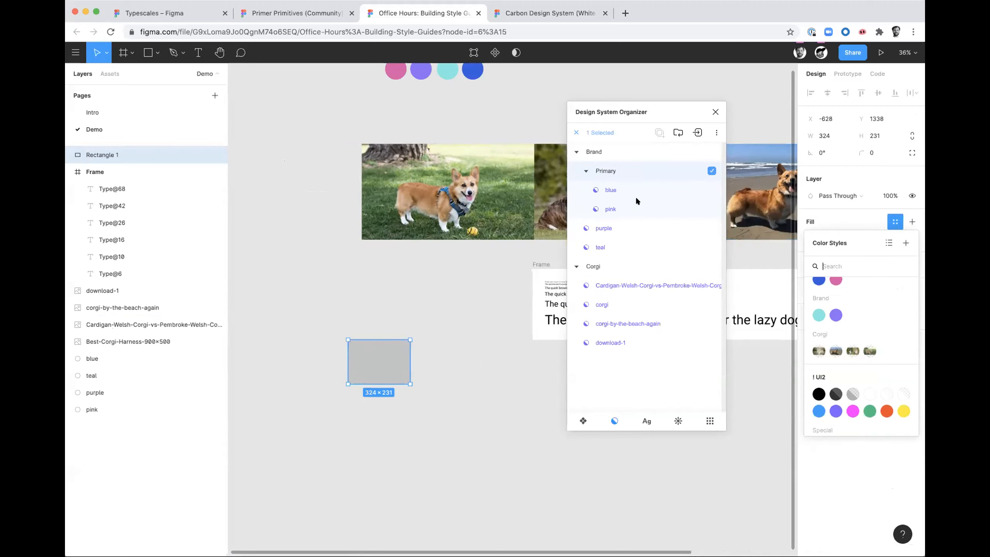
# - Move the Design System Organizer window aside and check its additional options, leaving the rectangle deselected
pyautogui.moveTo(623, 110); pyautogui.dragTo(663, 106)
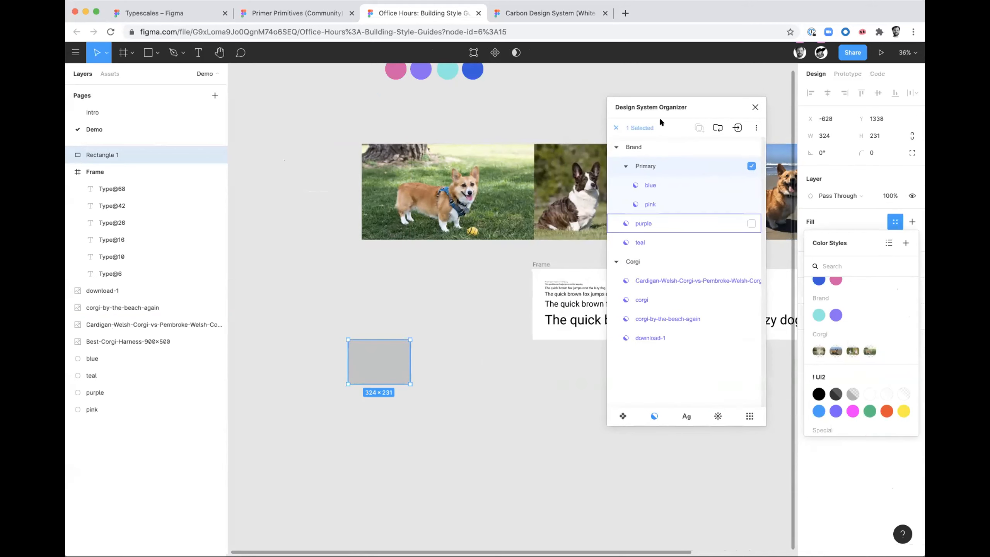
pyautogui.click(756, 129)
pyautogui.click(755, 128)
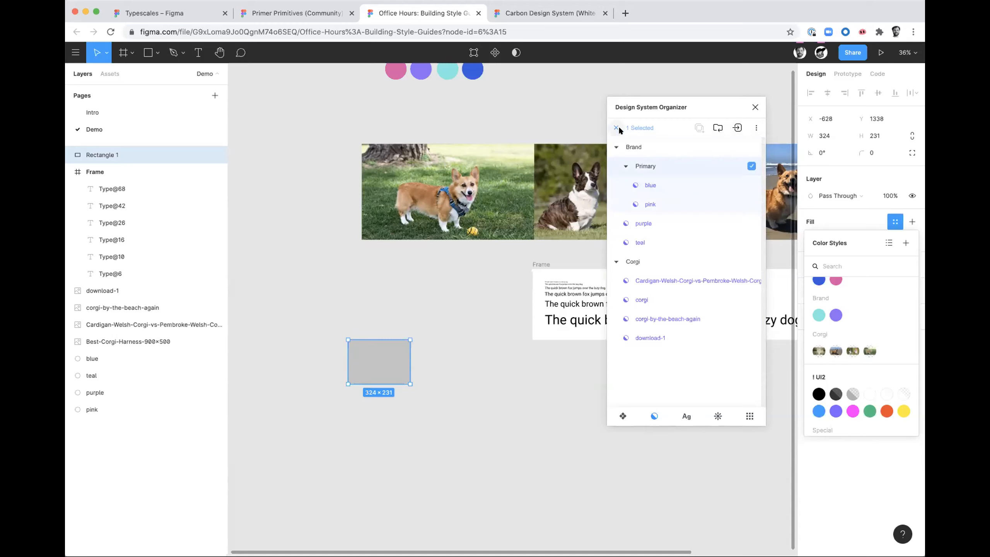
pyautogui.click(527, 119)
# - Inspect which color style the blue circle uses, and deselect it
pyautogui.scroll(1, 526, 119)
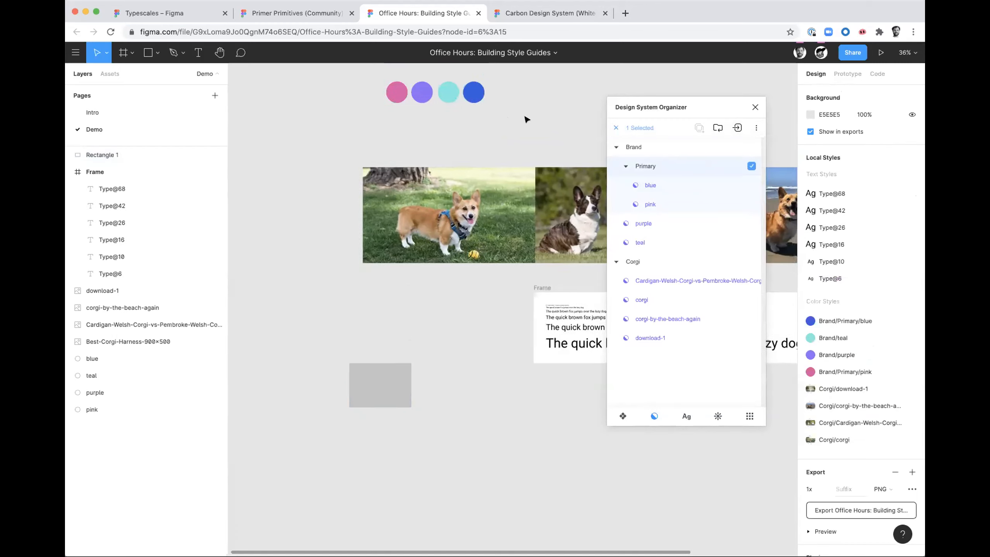
pyautogui.scroll(2, 471, 153)
pyautogui.click(471, 153)
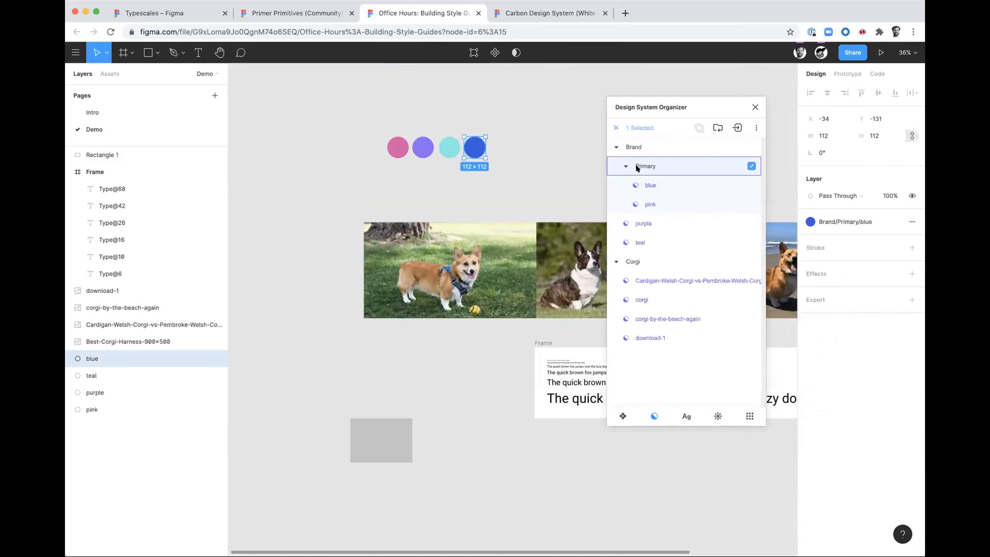
pyautogui.click(515, 169)
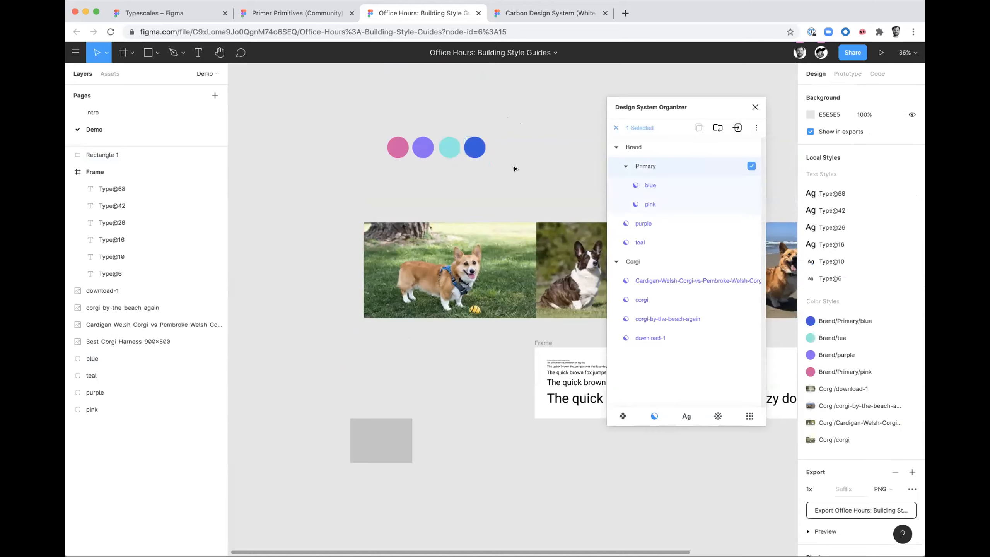
# - Browse the color styles available for the blue circle's fill, and close the Design System Organizer
pyautogui.click(476, 148)
pyautogui.scroll(-3, 476, 147)
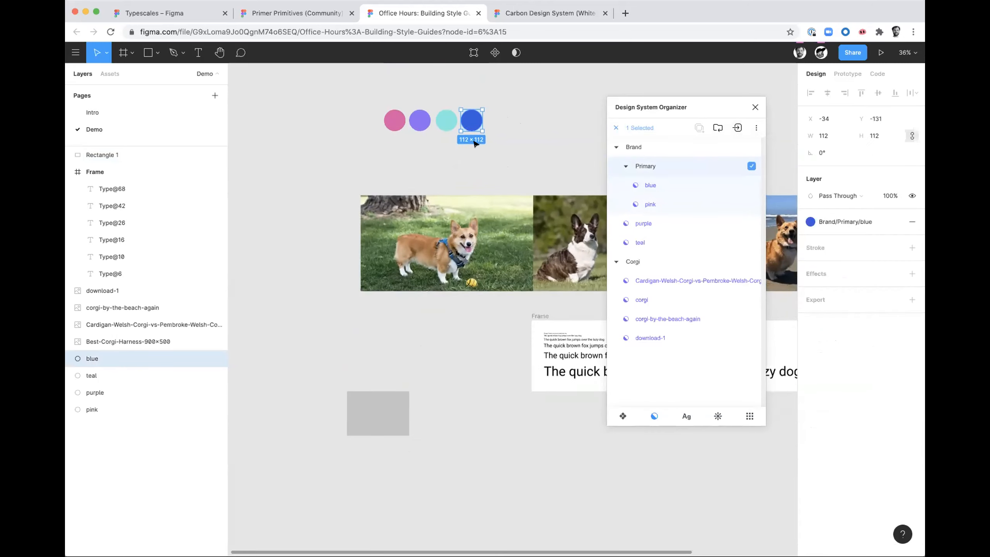
pyautogui.scroll(-3, 475, 144)
pyautogui.click(420, 268)
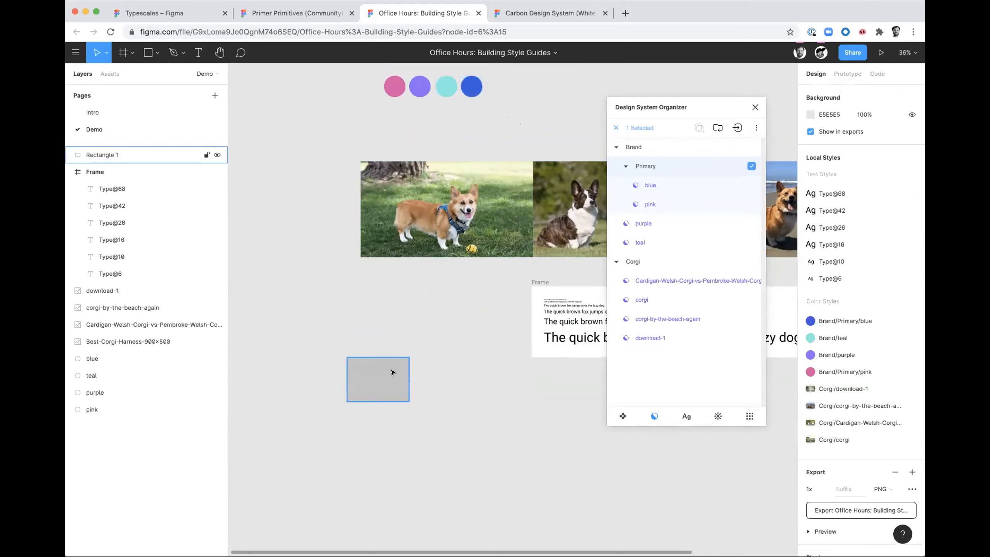
pyautogui.click(116, 358)
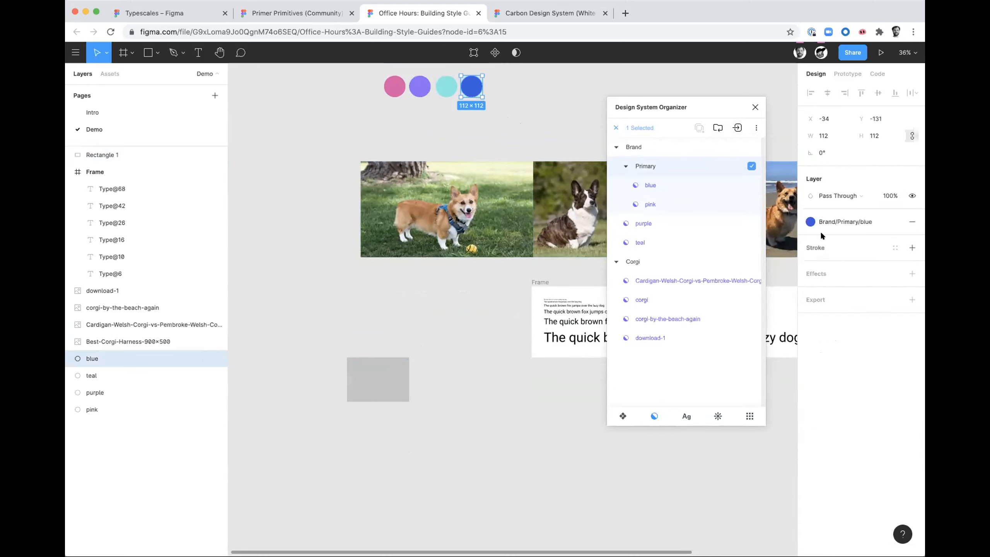
pyautogui.click(822, 221)
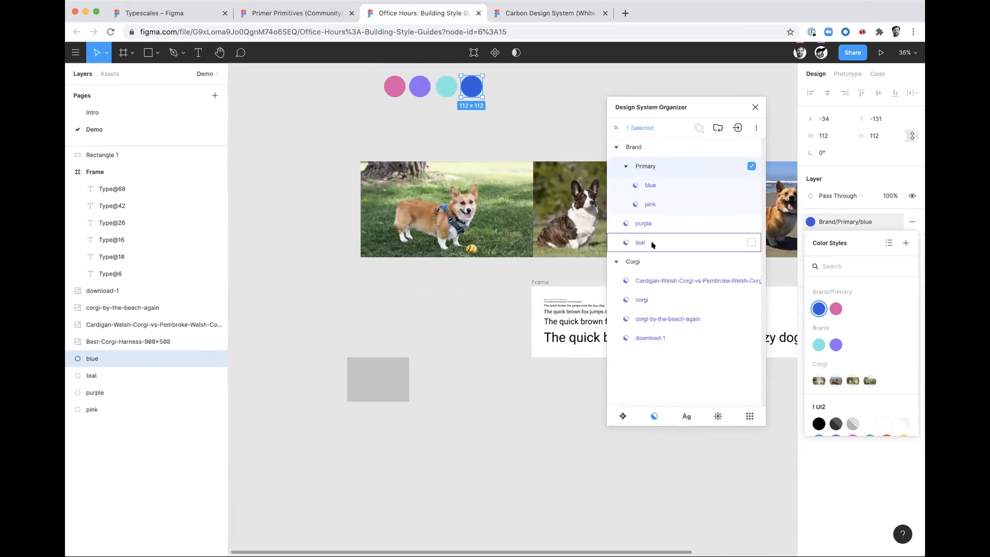
pyautogui.click(755, 107)
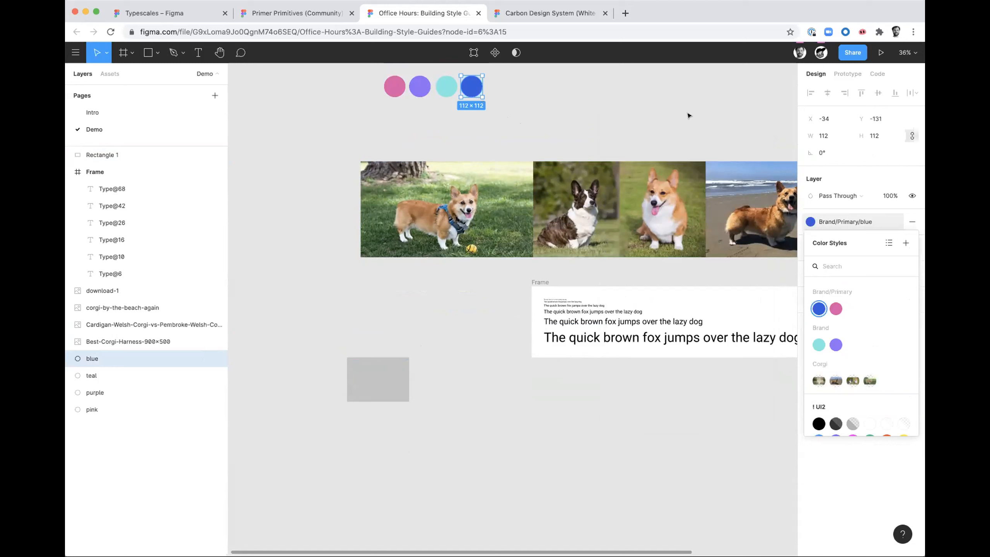
pyautogui.click(688, 115)
# - Draw a rectangle of about 515 × 188 on the empty canvas below the gray rectangle
pyautogui.scroll(-3, 569, 145)
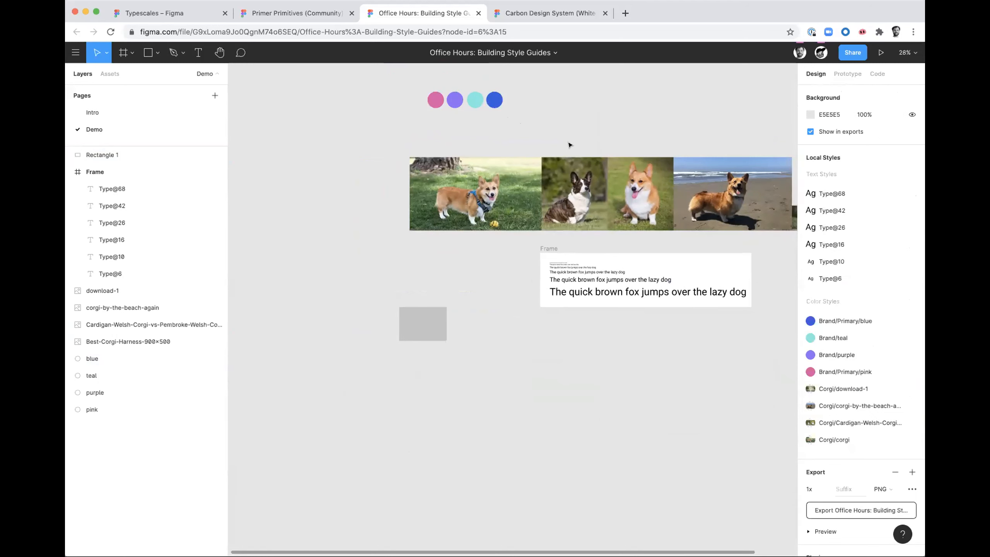
pyautogui.scroll(-4, 499, 264)
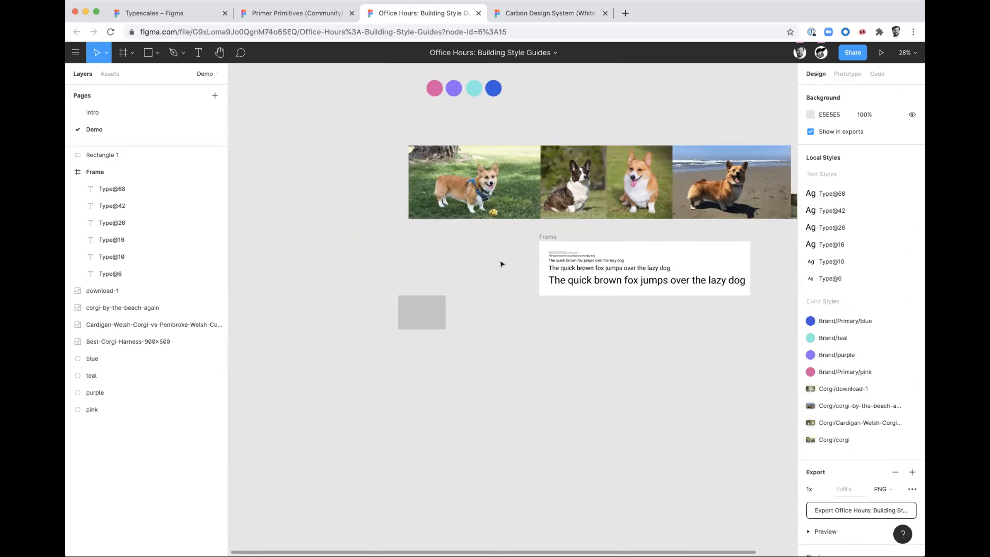
pyautogui.scroll(3, 466, 311)
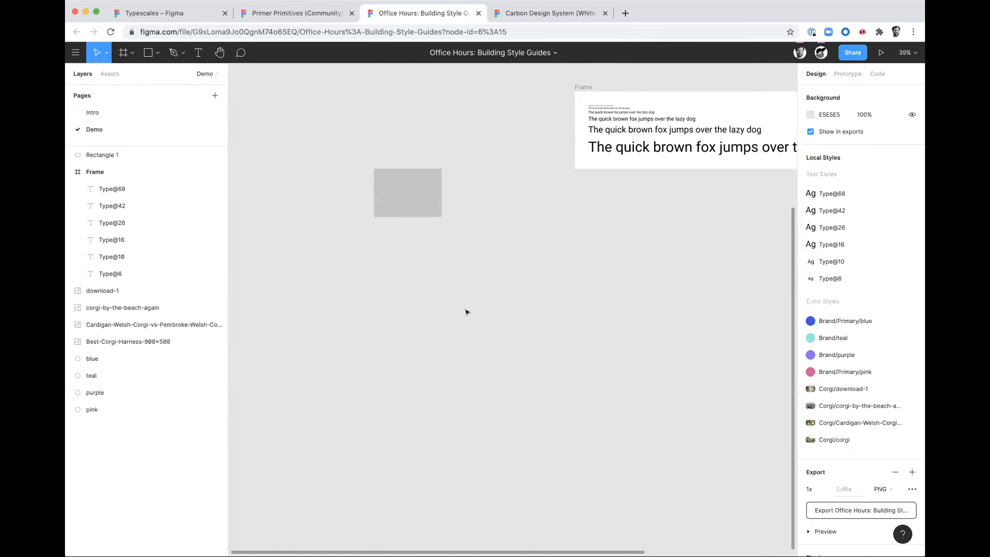
pyautogui.press('r')
pyautogui.moveTo(397, 301); pyautogui.dragTo(504, 340)
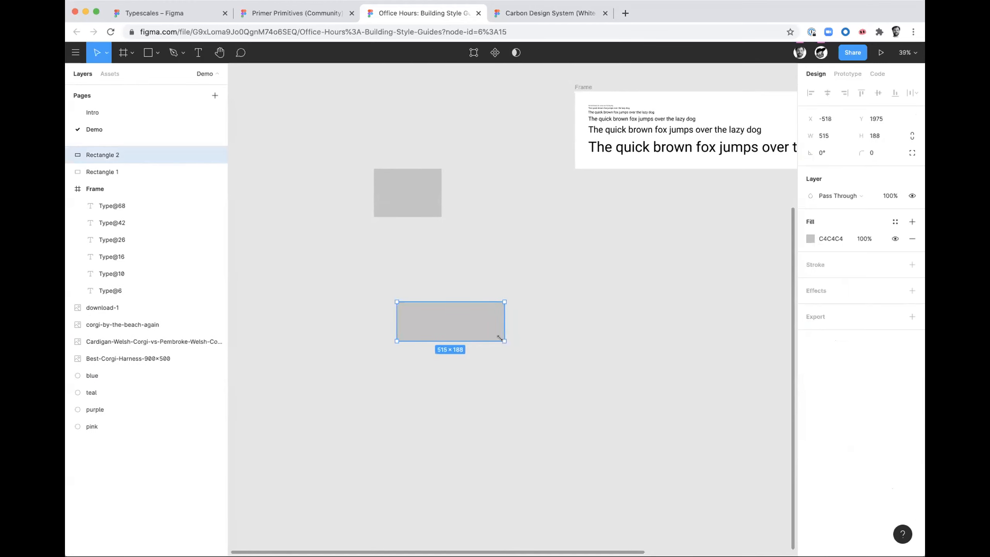
# - Fill the new rectangle with a light purple, A499E4
pyautogui.click(810, 239)
pyautogui.click(711, 266)
pyautogui.click(750, 391)
pyautogui.click(760, 391)
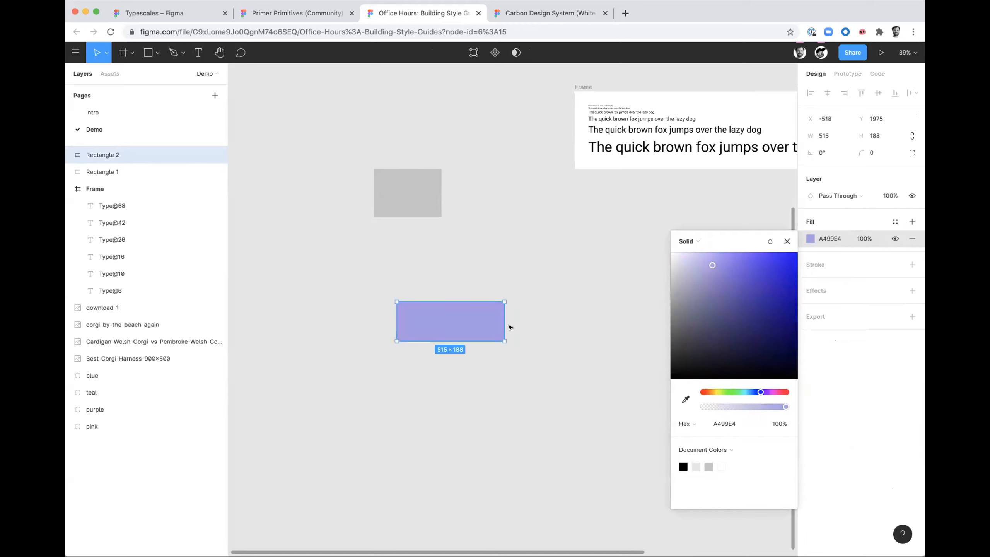
pyautogui.click(509, 327)
# - Add a text box reading "Corgi Btn" on top of the purple rectangle
pyautogui.scroll(3, 480, 318)
pyautogui.click(440, 314)
pyautogui.press('t')
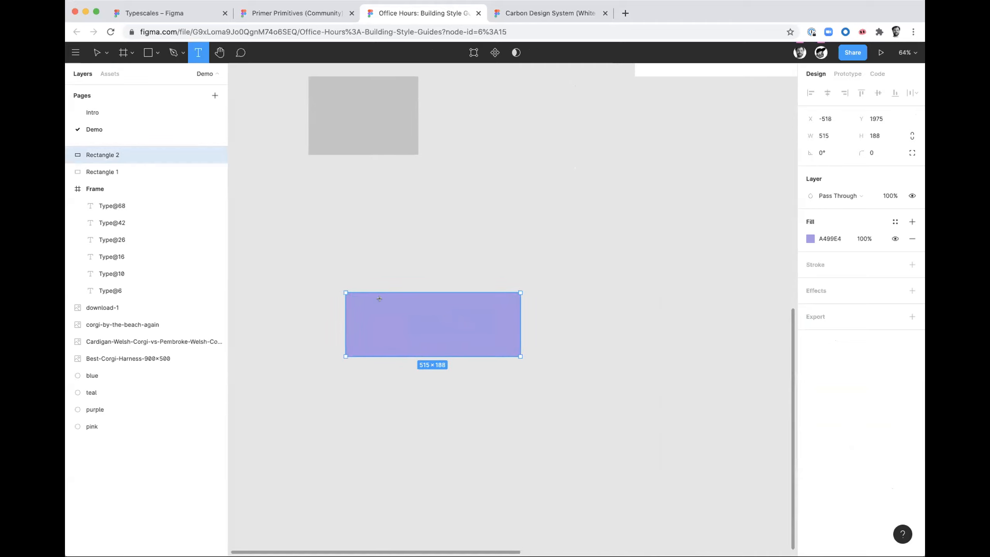
pyautogui.moveTo(374, 310); pyautogui.dragTo(490, 336)
pyautogui.write('Corgi Btn')
pyautogui.press('Escape')
# - Turn the purple rectangle and its text into a component named button
pyautogui.keyDown('shift'); pyautogui.click(474, 302); pyautogui.keyUp('shift')
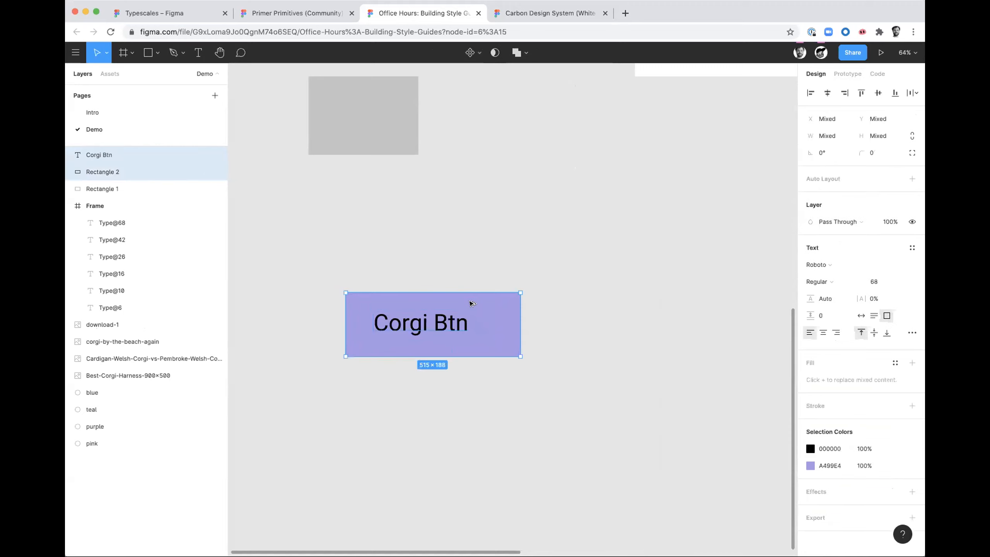
pyautogui.press('super+alt+k')
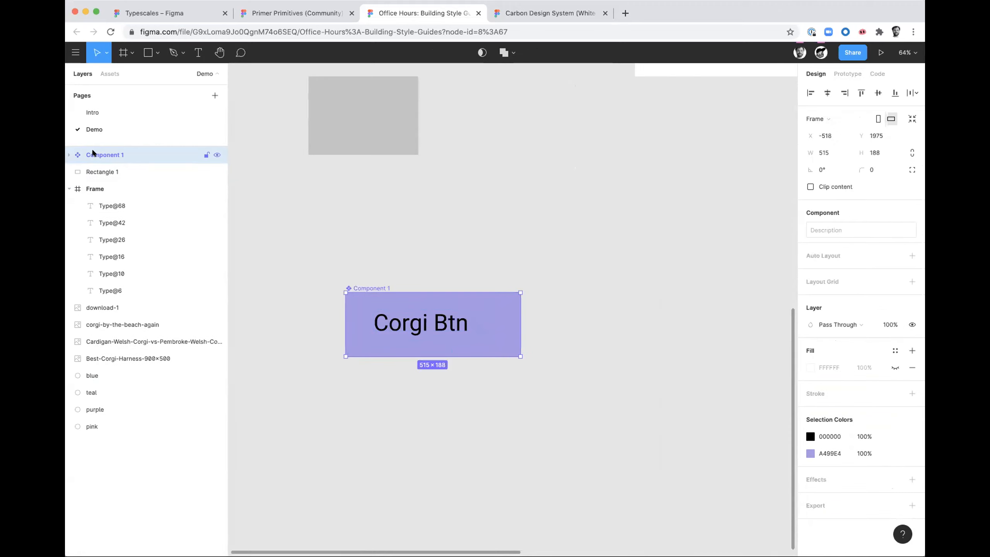
pyautogui.doubleClick(93, 153)
pyautogui.write('c')
pyautogui.write('utton')
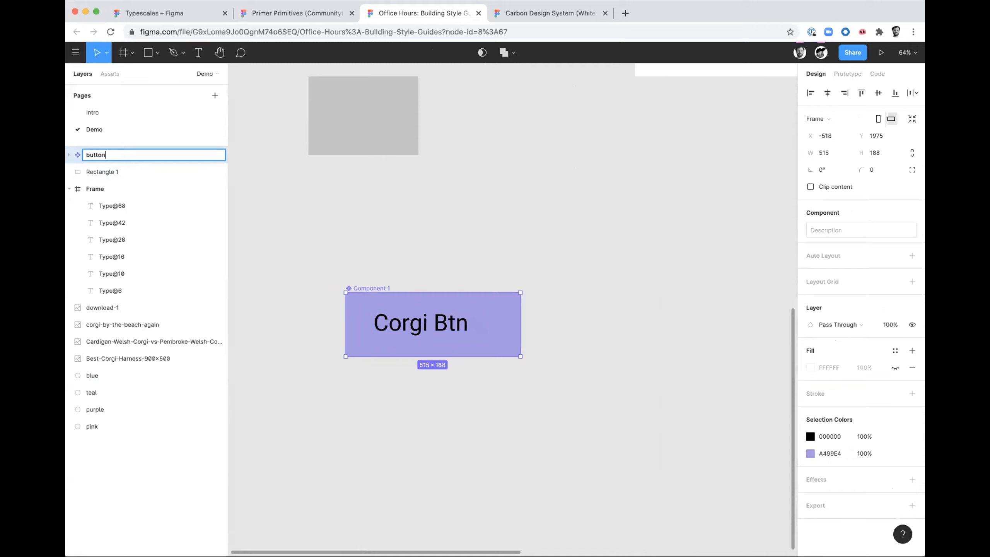
pyautogui.press('Return')
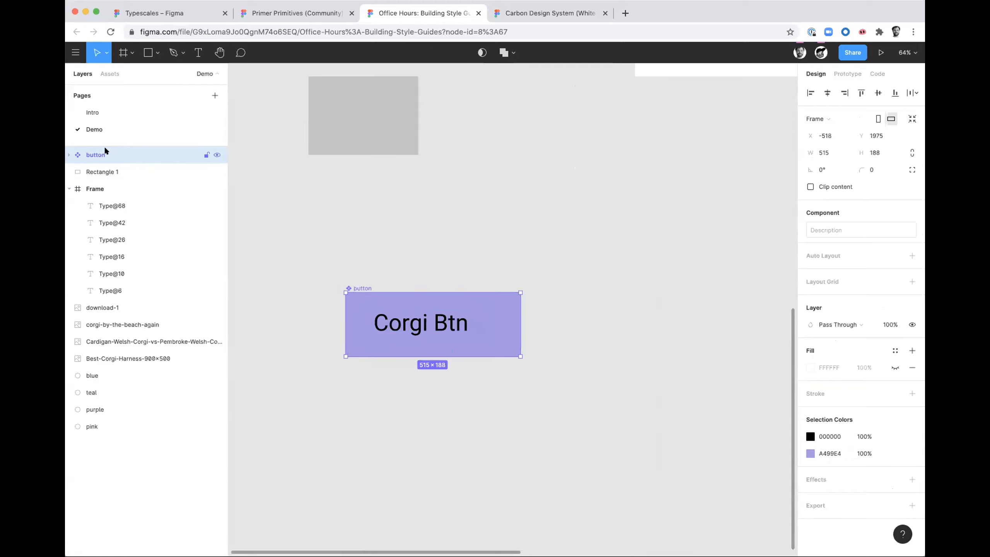
# - Check the button among the local components, and rename the component to button/corgi
pyautogui.click(106, 75)
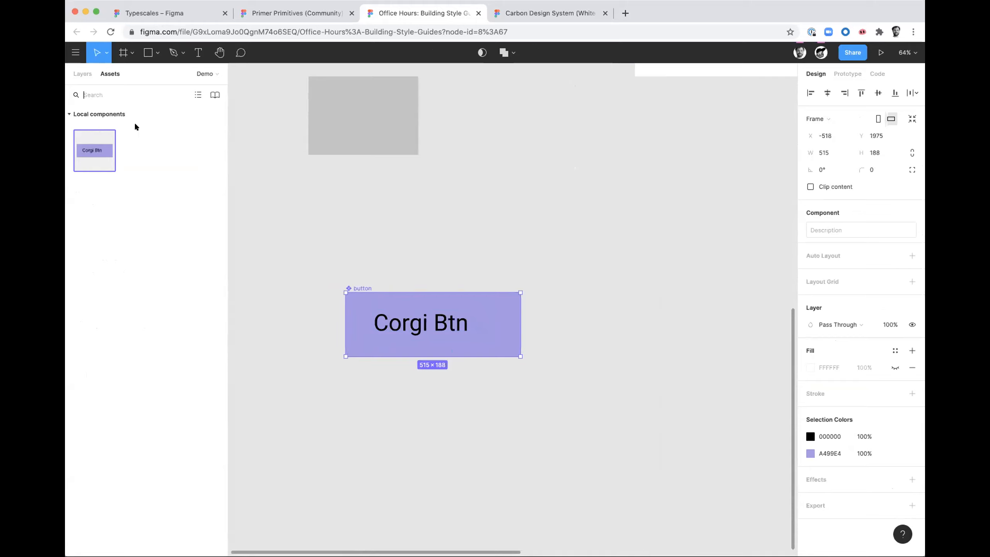
pyautogui.click(82, 74)
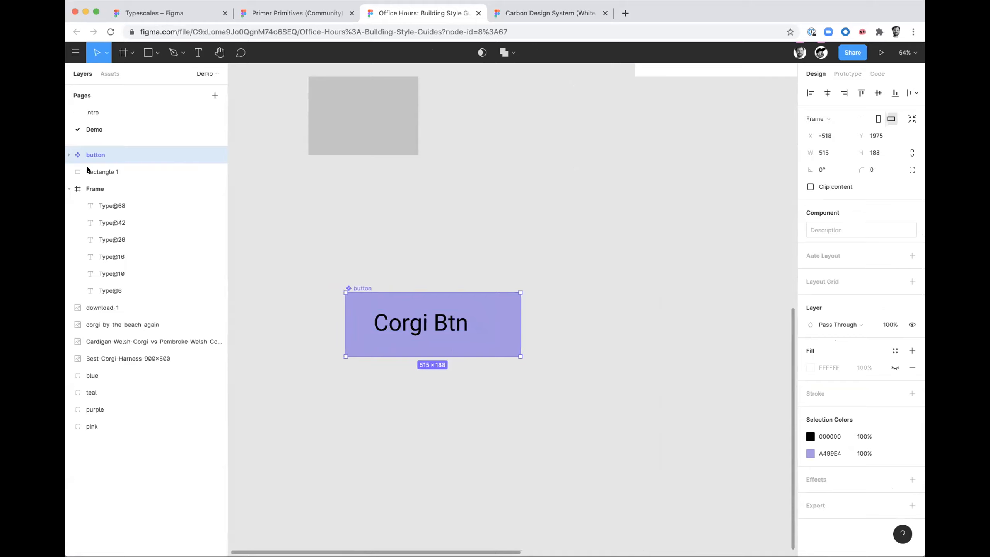
pyautogui.doubleClick(100, 151)
pyautogui.press('Left')
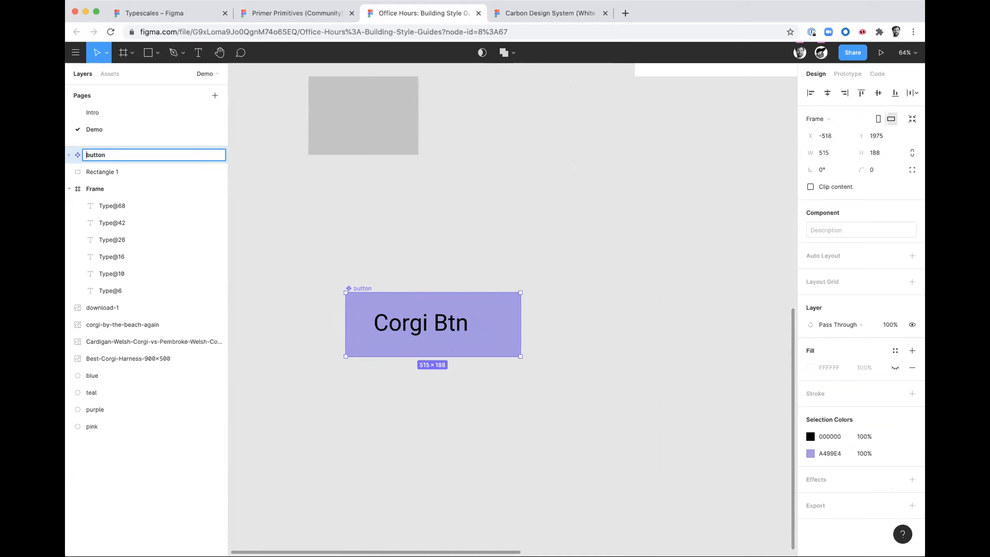
pyautogui.press('super+Right')
pyautogui.press('Return')
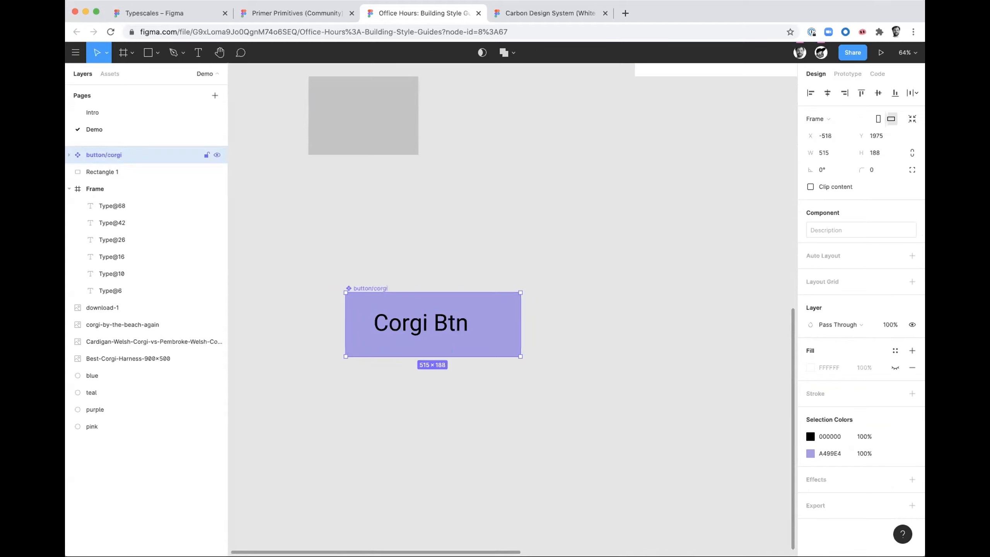
# - Examine how the button/corgi component is grouped among the local components, and return to the layer list
pyautogui.click(108, 73)
pyautogui.click(83, 74)
pyautogui.click(110, 73)
pyautogui.click(88, 133)
pyautogui.click(88, 132)
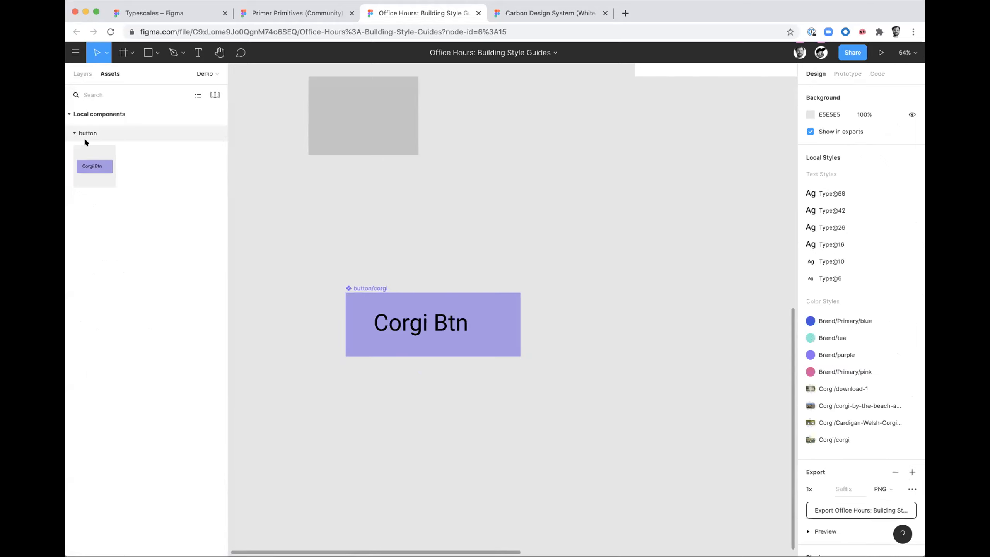
pyautogui.click(85, 72)
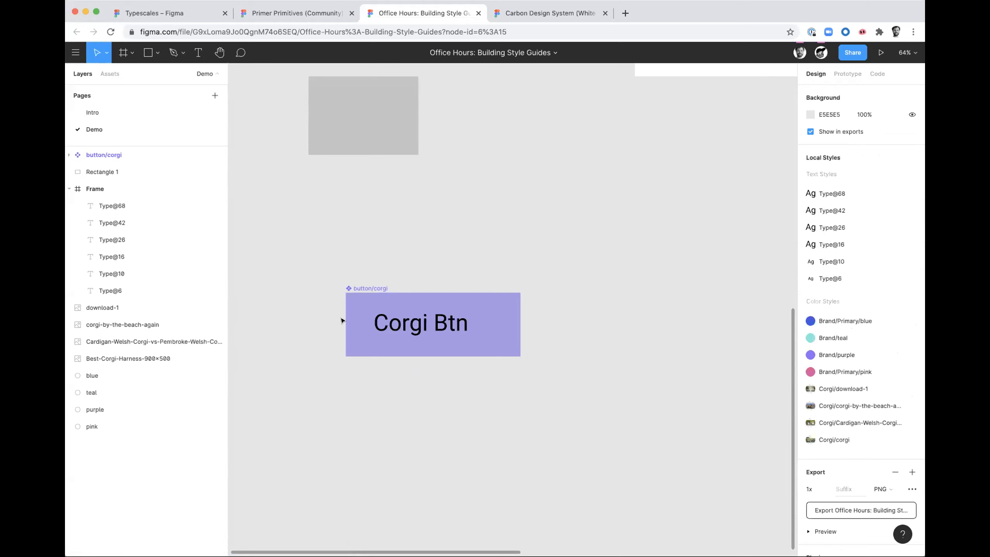
pyautogui.scroll(2, 368, 288)
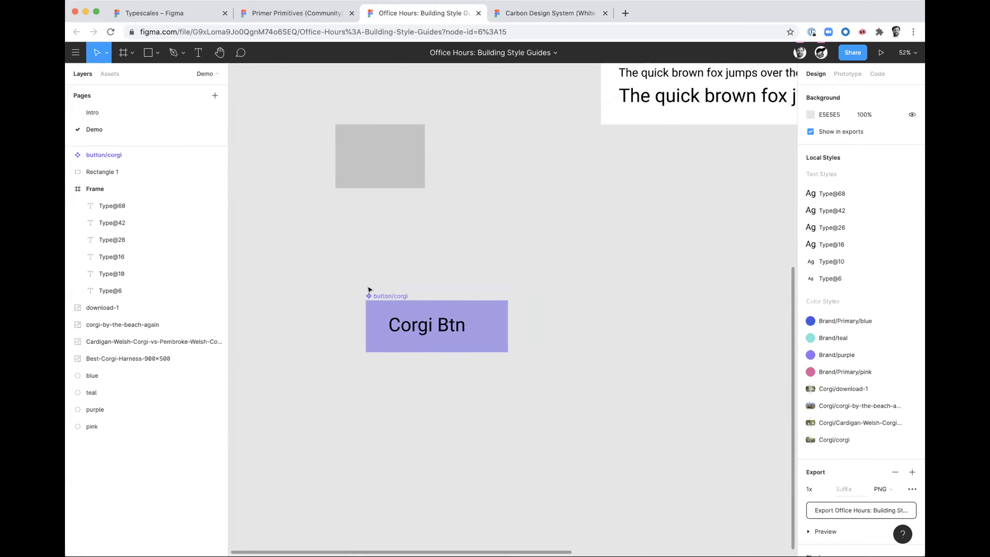
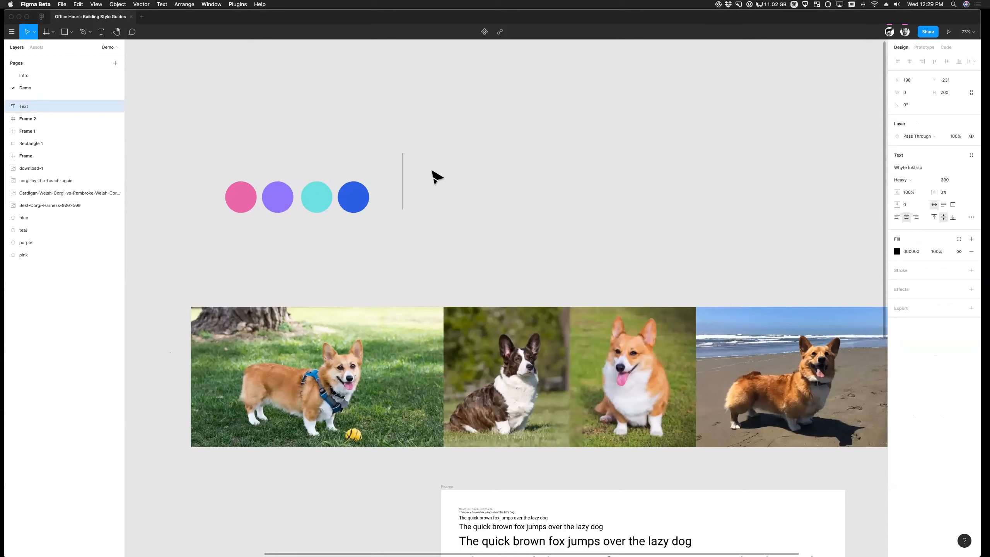
# - Discard the empty text layer, and paste a copy of the Type@68 sample sentence on the canvas above the corgi images
pyautogui.click(436, 177)
pyautogui.scroll(-3, 600, 530)
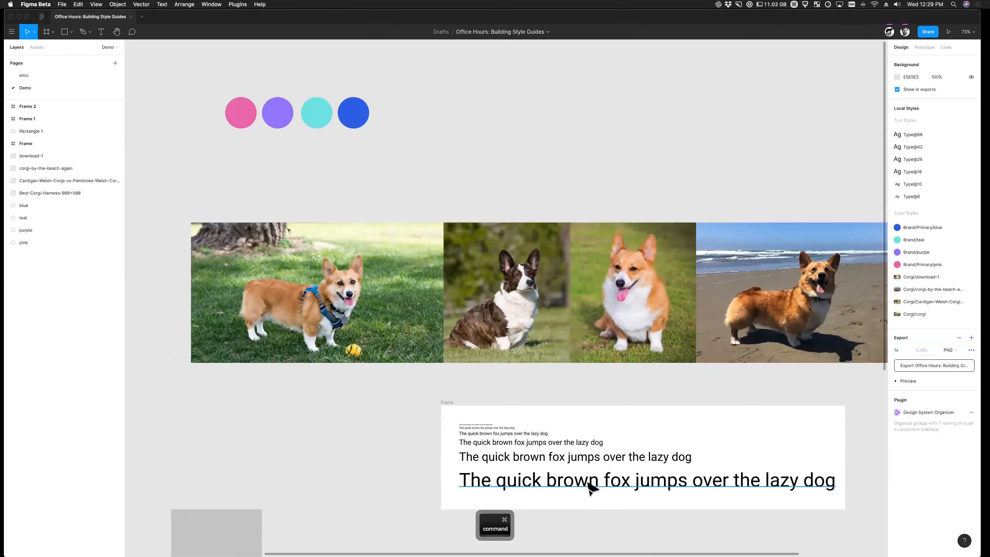
pyautogui.keyDown('super'); pyautogui.click(593, 480); pyautogui.keyUp('super')
pyautogui.press('super+c')
pyautogui.scroll(5, 569, 240)
pyautogui.press('Escape')
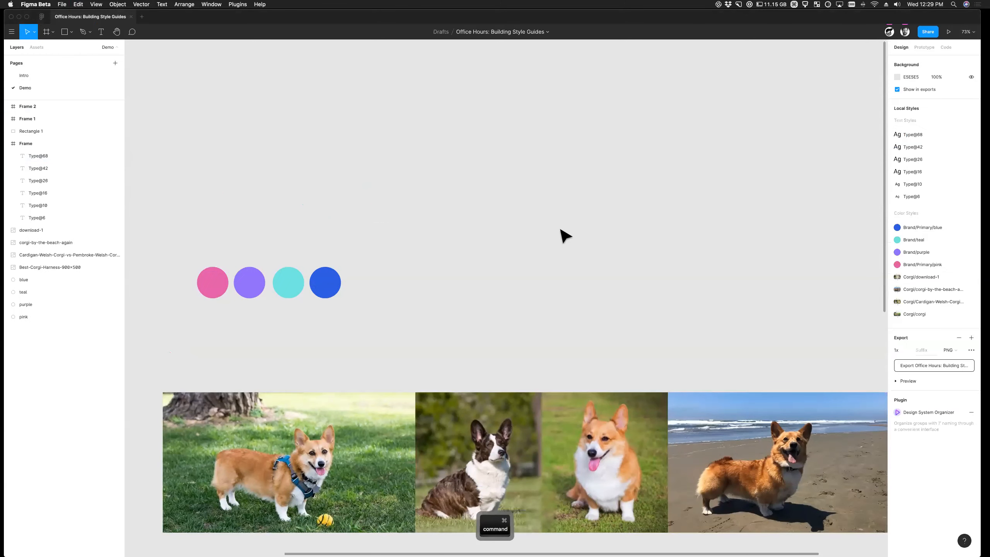
pyautogui.press('super+v')
# - Detach the Type@68 text style from the pasted sentence
pyautogui.moveTo(958, 158)
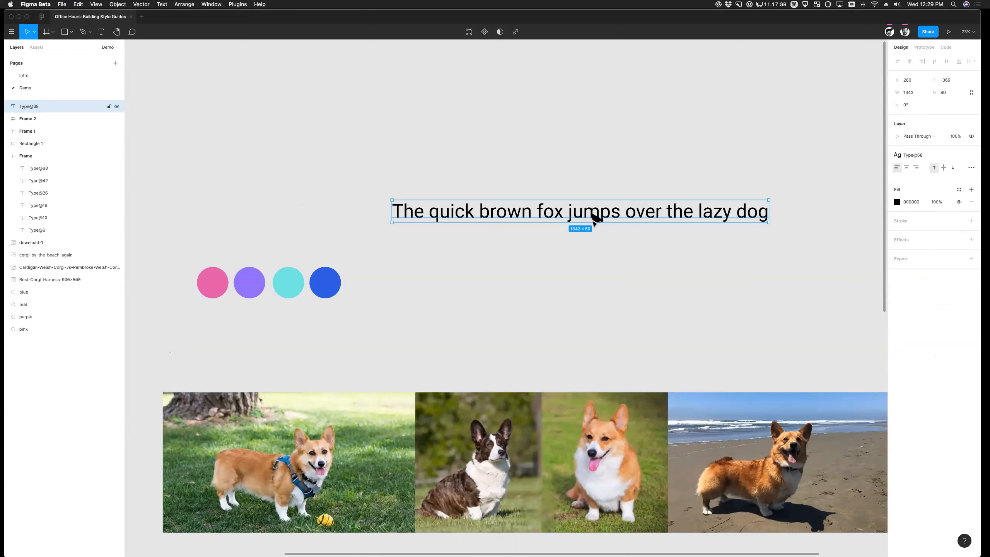
pyautogui.hscroll(2, 702, 202)
pyautogui.click(973, 157)
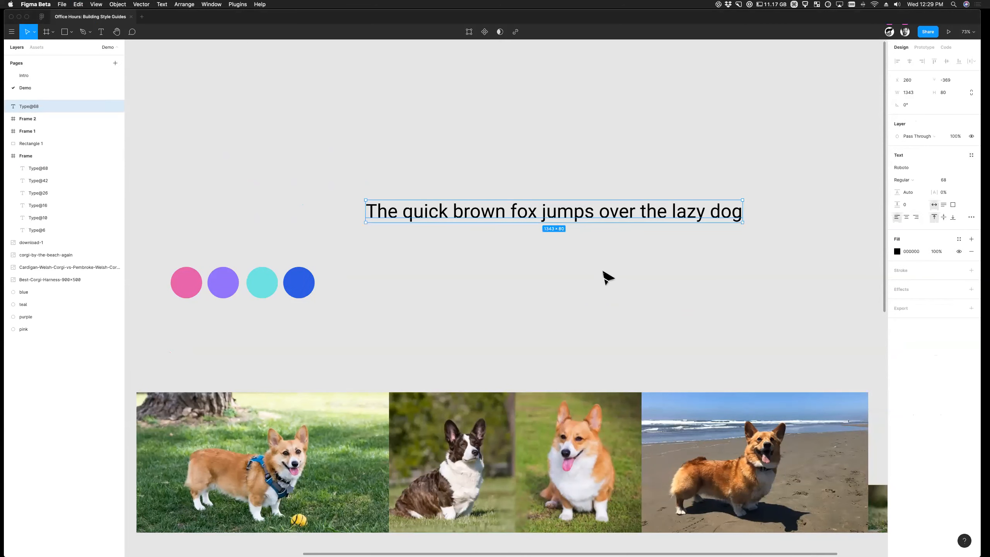
# - Adjust the pasted sentence's font size up and down in increments of 1, ending at 73
pyautogui.click(947, 181)
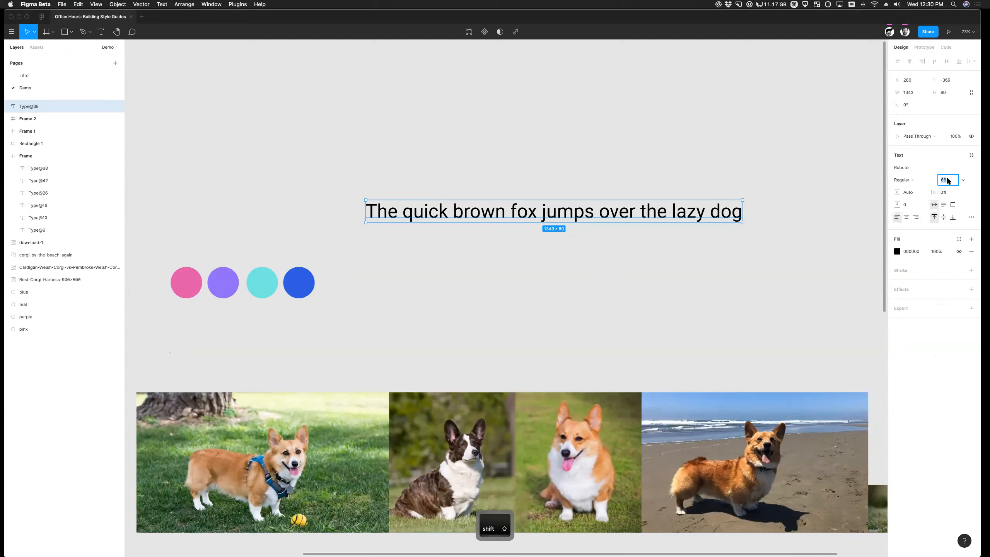
pyautogui.press('Up')
pyautogui.press('Up')
pyautogui.press('Up')
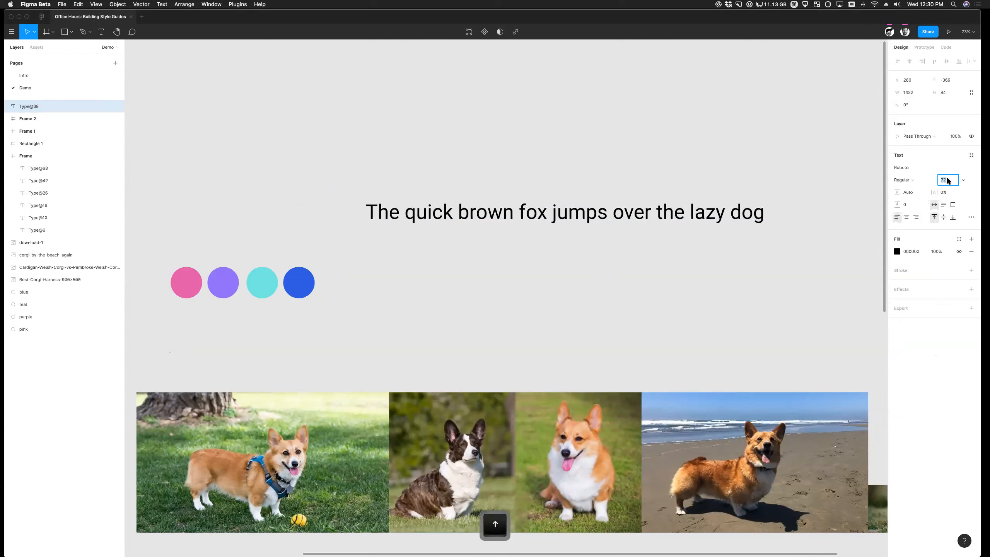
pyautogui.press('Down')
pyautogui.press('Down')
pyautogui.press('Down')
pyautogui.press('Down')
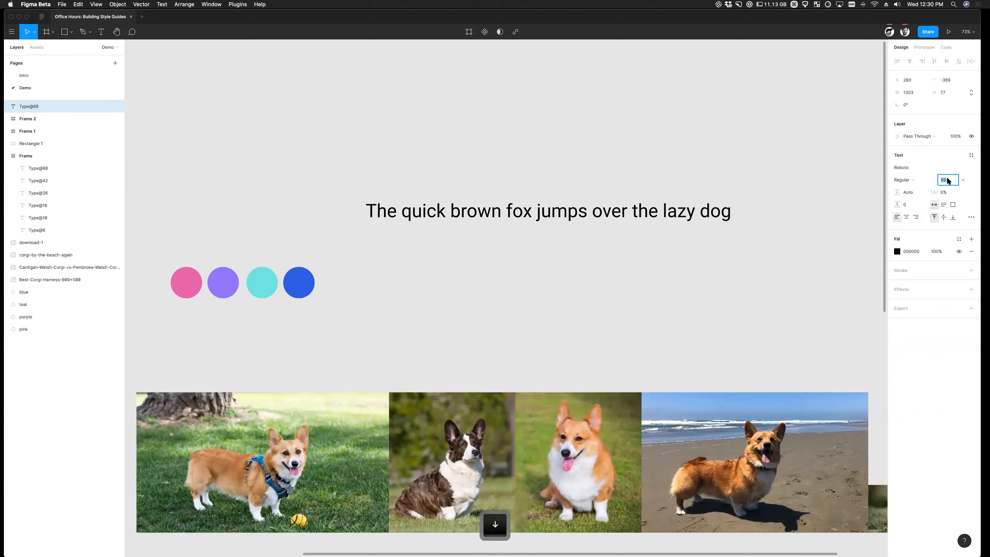
pyautogui.press('Up')
pyautogui.press('Up')
pyautogui.press('Up')
pyautogui.press('Up')
pyautogui.press('Up')
pyautogui.press('Up')
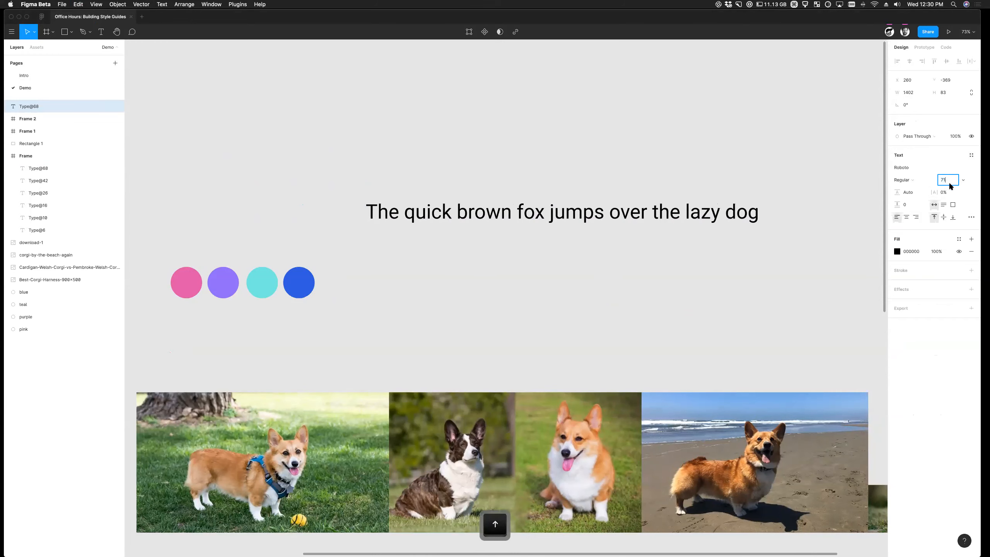
# - Adjust the sentence's font size up and down in big-nudge increments, ending at 81
pyautogui.hotkey('shift', 'Up')
pyautogui.hotkey('shift', 'Up')
pyautogui.hotkey('shift', 'Up')
pyautogui.hotkey('shift', 'Up')
pyautogui.hotkey('shift', 'Up')
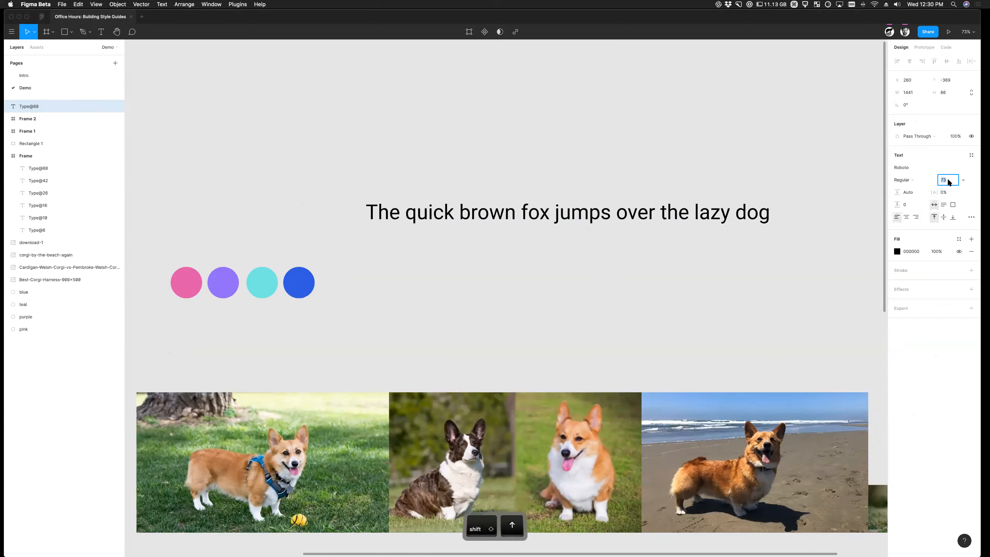
pyautogui.hotkey('shift', 'Down')
pyautogui.hotkey('shift', 'Down')
pyautogui.hotkey('shift', 'Down')
pyautogui.hotkey('shift', 'Down')
pyautogui.hotkey('shift', 'Down')
pyautogui.hotkey('shift', 'Down')
pyautogui.hotkey('shift', 'Down')
pyautogui.hotkey('shift', 'Down')
pyautogui.hotkey('shift', 'Up')
pyautogui.hotkey('shift', 'Up')
pyautogui.hotkey('shift', 'Up')
pyautogui.hotkey('shift', 'Up')
pyautogui.hotkey('shift', 'Down')
pyautogui.hotkey('shift', 'Up')
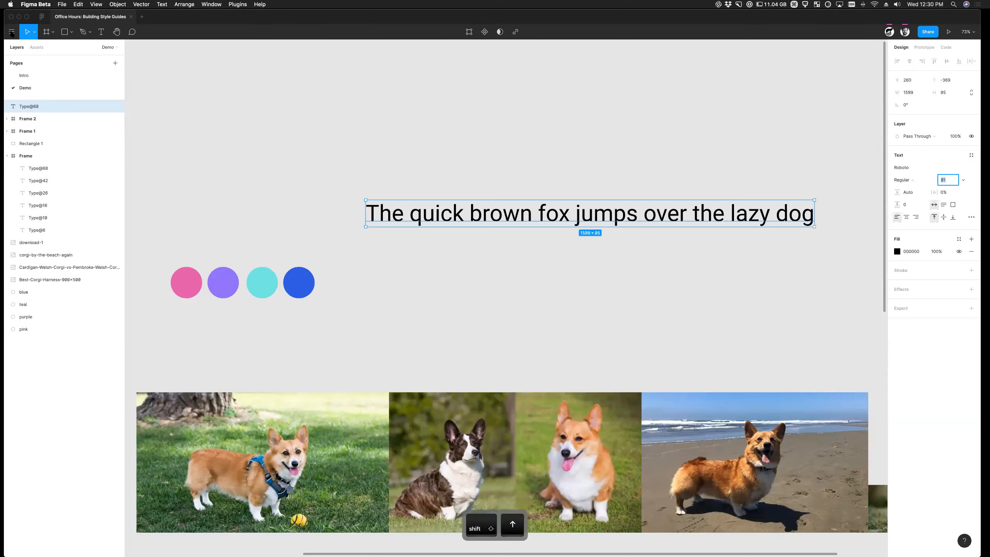
# - Open the nudge amount preferences to check the small and big nudge values
pyautogui.click(12, 33)
pyautogui.moveTo(59, 154)
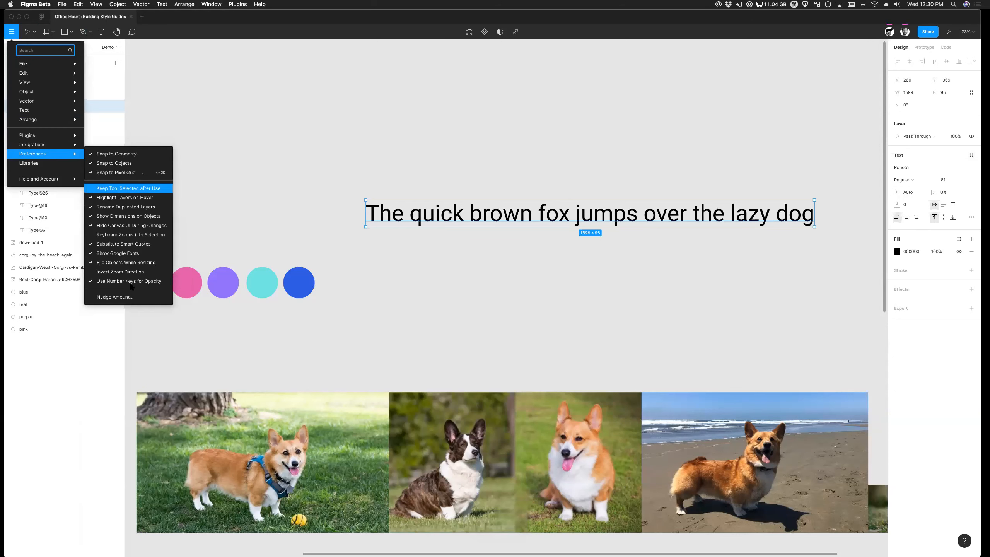
pyautogui.click(130, 297)
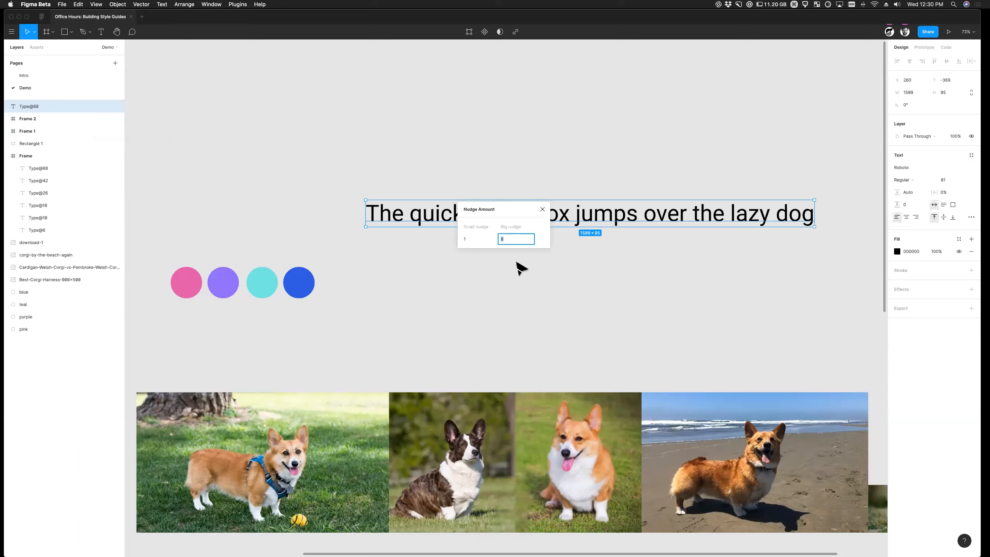
# - Close the nudge amount settings and cut the enlarged sample sentence from the canvas
pyautogui.click(476, 238)
pyautogui.press('Escape')
pyautogui.press('Escape')
pyautogui.click(550, 221)
pyautogui.press('super+x')
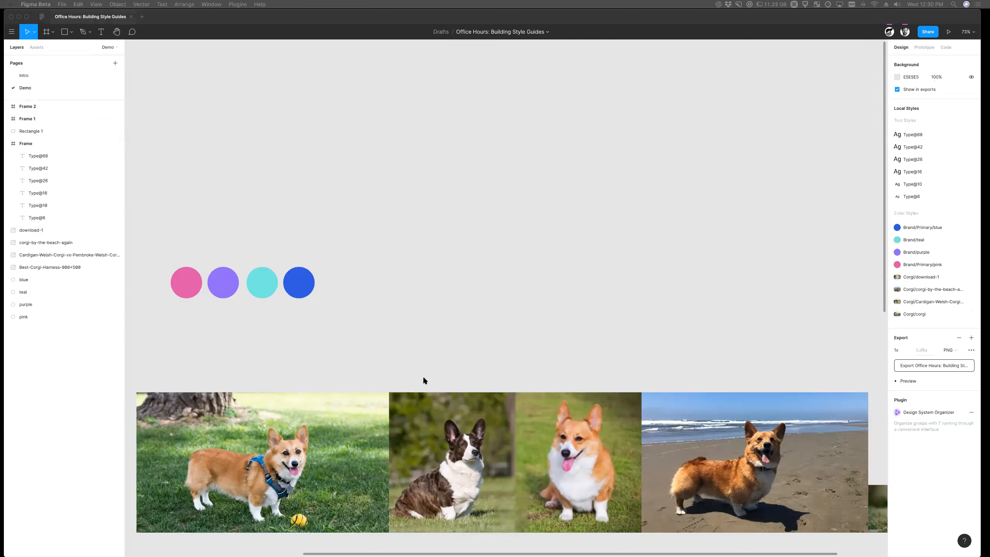
pyautogui.scroll(-5, 427, 371)
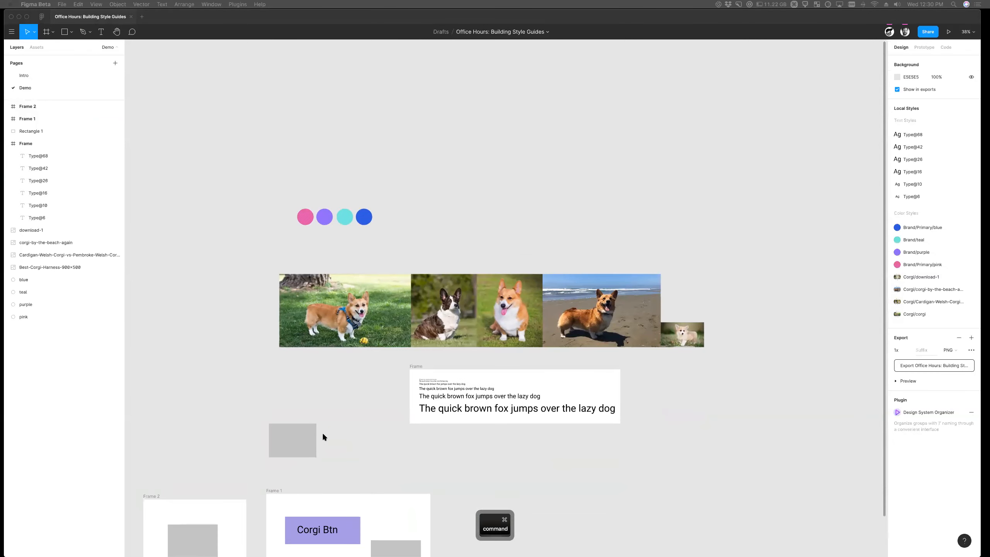
pyautogui.scroll(-4, 323, 434)
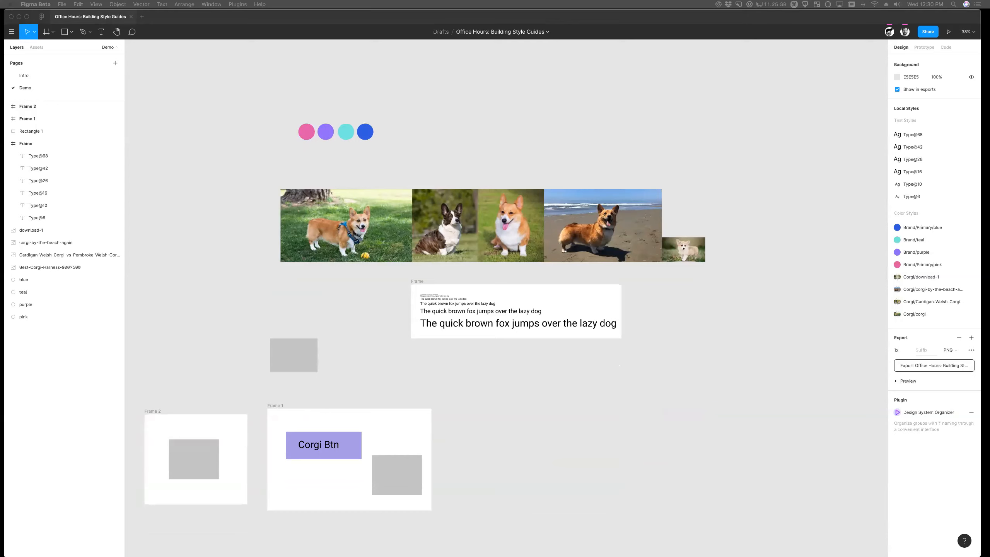
pyautogui.press('super+c')
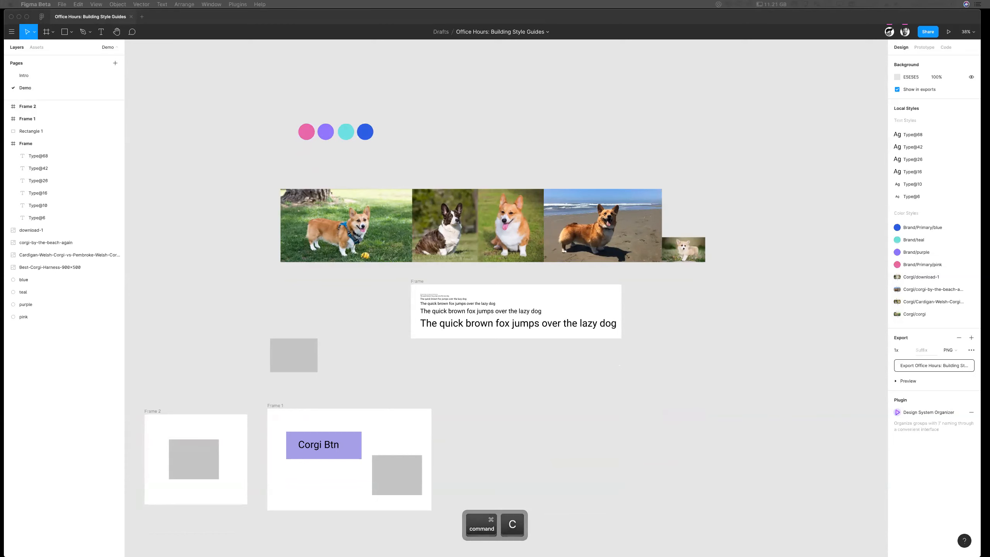
# - Check the Automatic Style Guides plugin page in Community and run its Update Moustache Tags command in the Office Hours: Building Style Guides file
pyautogui.click(38, 21)
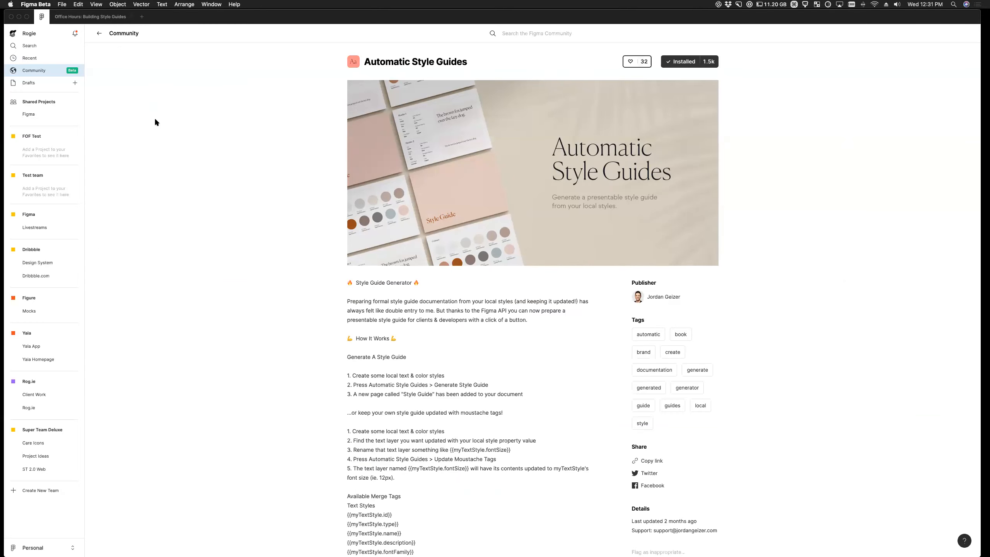
pyautogui.click(103, 17)
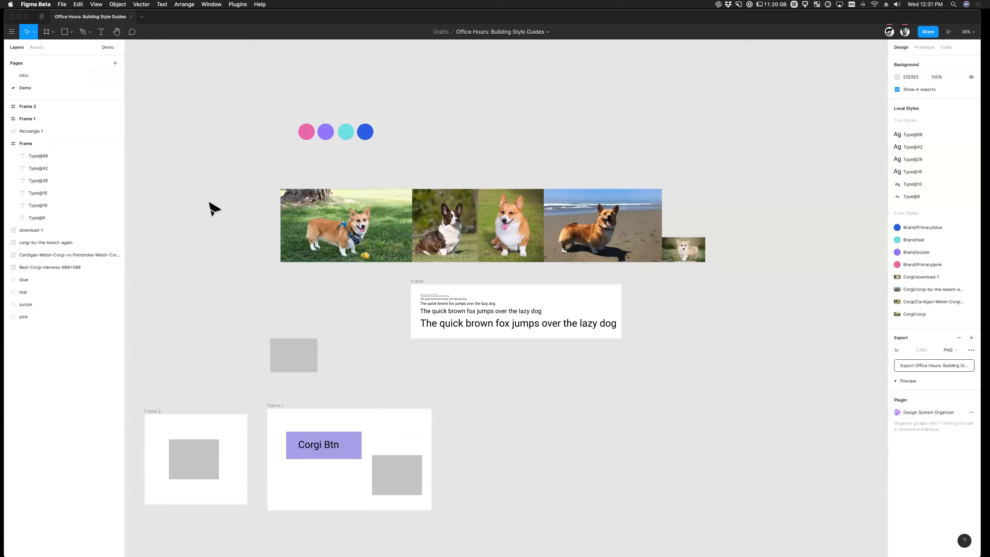
pyautogui.press('super+slash')
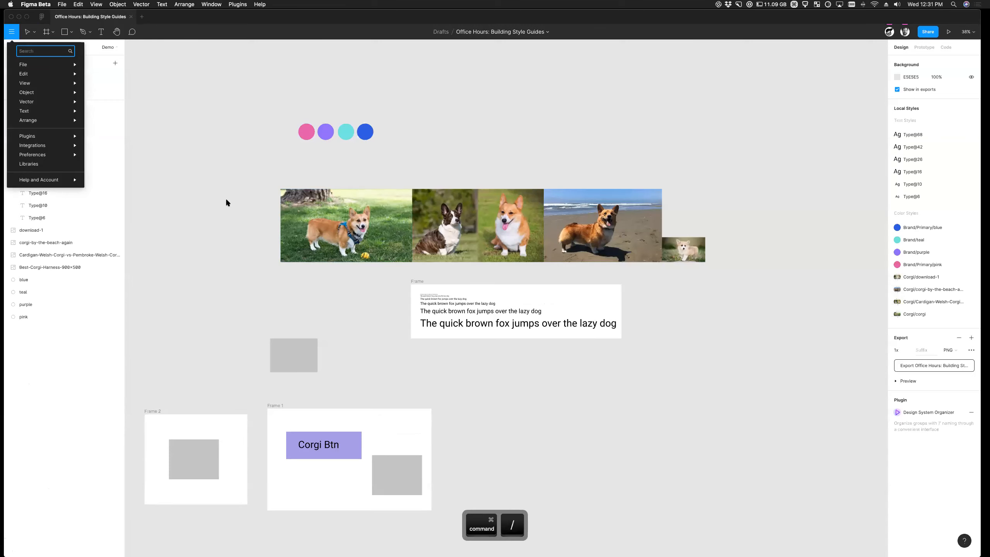
pyautogui.write('autho')
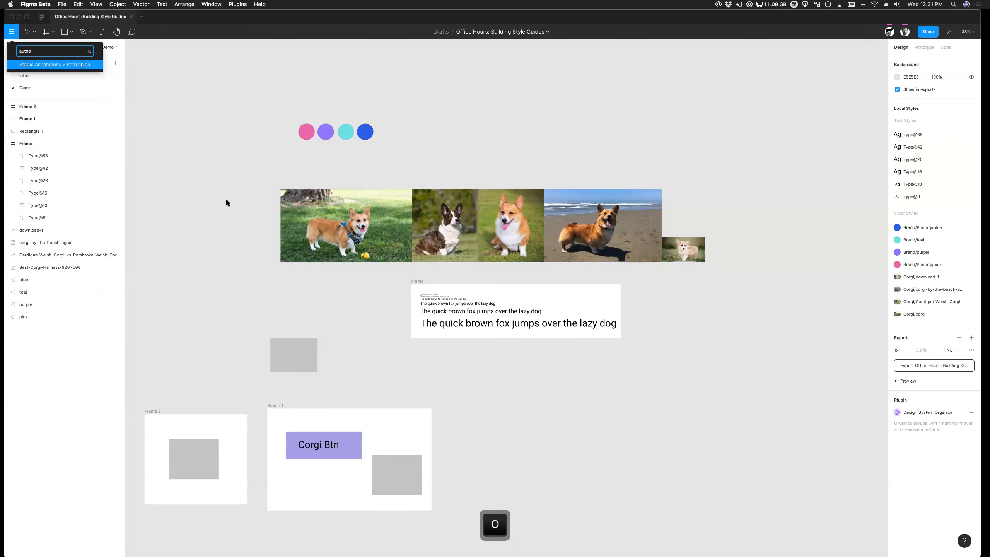
pyautogui.press('BackSpace')
pyautogui.press('Return')
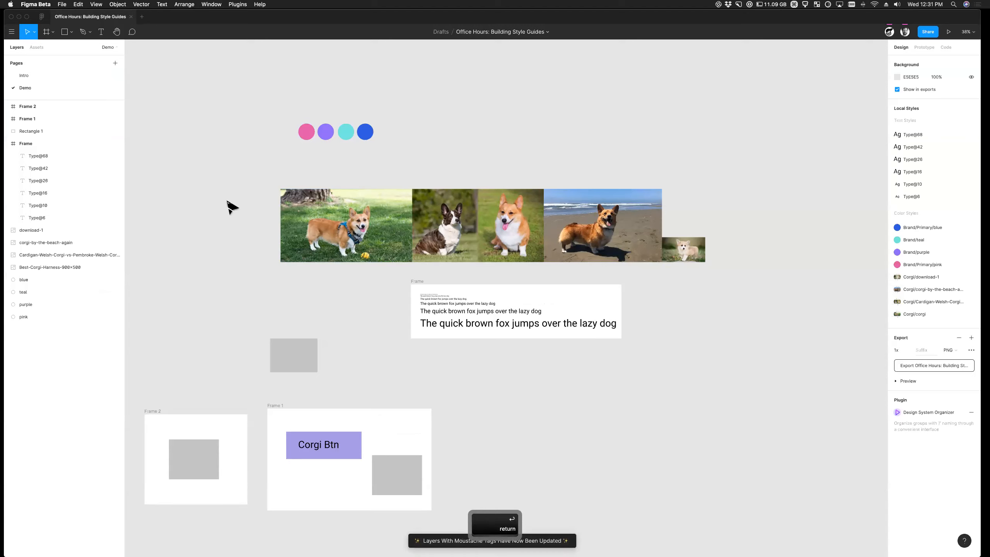
pyautogui.scroll(-1, 230, 207)
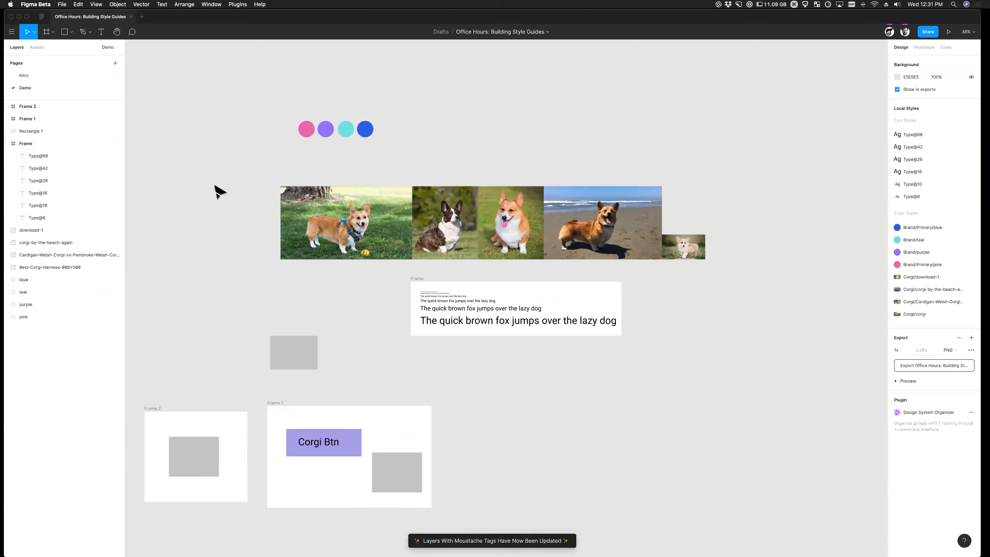
pyautogui.hscroll(-2, 277, 240)
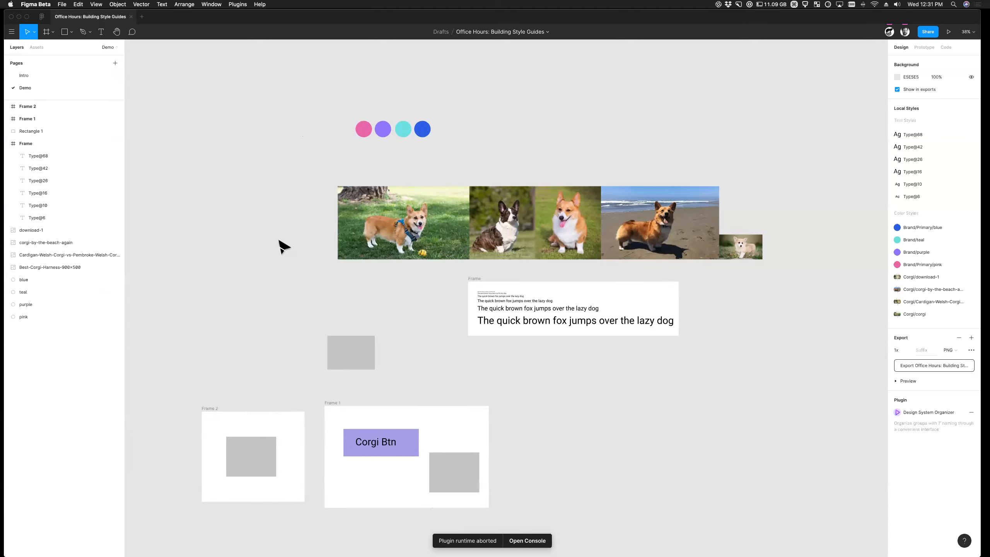
# - Rerun the Automatic Style Guides update command and enlarge the page list to check for a generated page
pyautogui.press('super+slash')
pyautogui.write('auth')
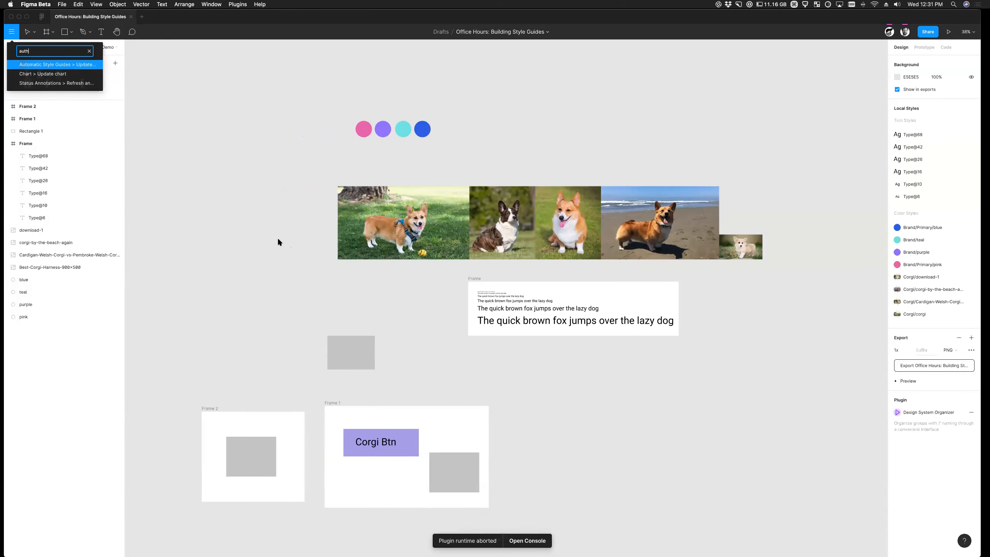
pyautogui.click(75, 65)
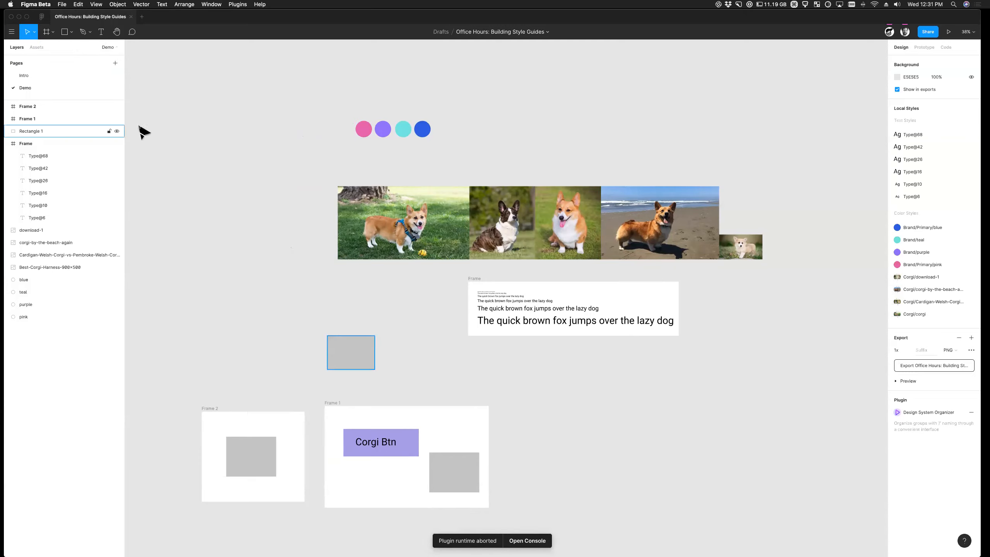
pyautogui.moveTo(93, 99); pyautogui.dragTo(89, 207)
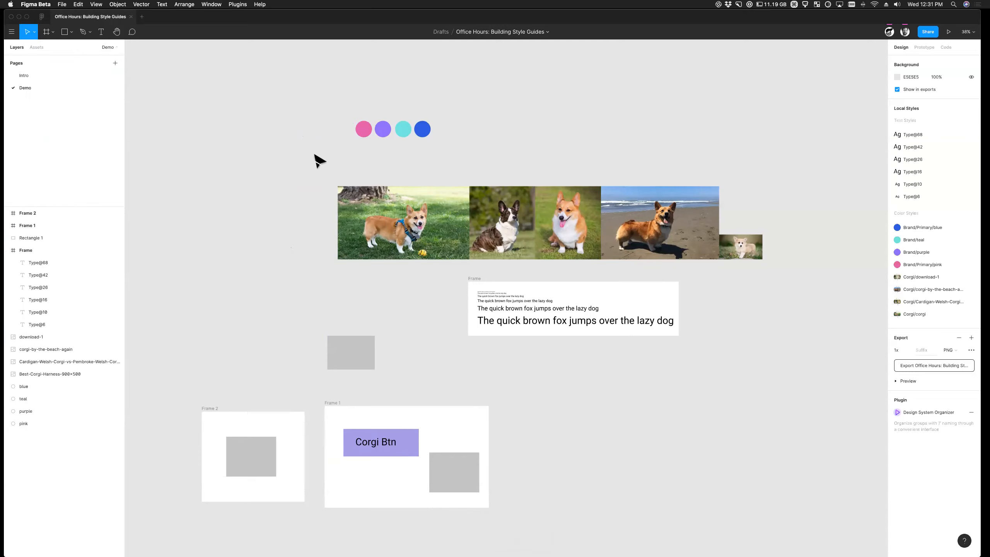
# - Cut Frame 1, Frame 2 and the loose Rectangle 1 from the Demo page
pyautogui.hscroll(3, 319, 161)
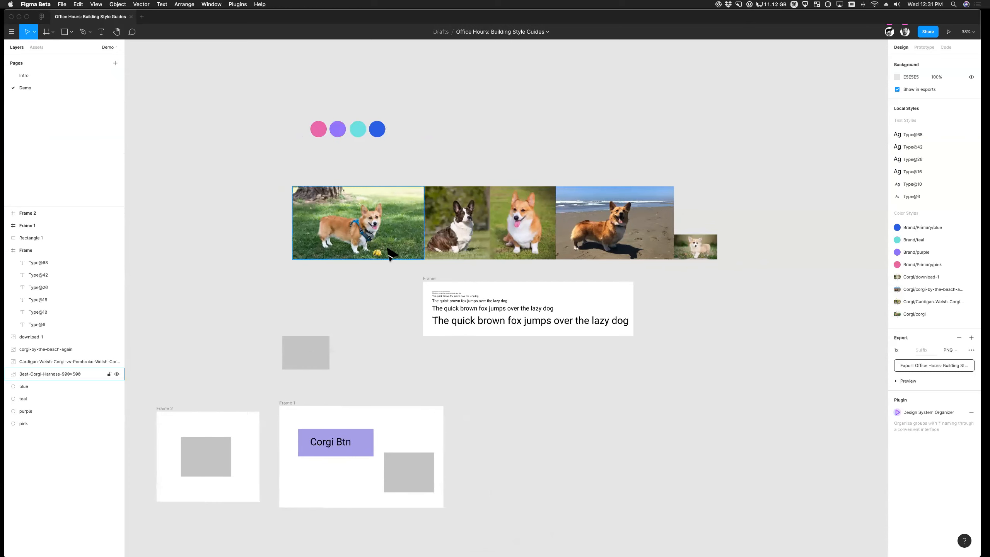
pyautogui.hscroll(-4, 380, 274)
pyautogui.moveTo(231, 314); pyautogui.dragTo(228, 341)
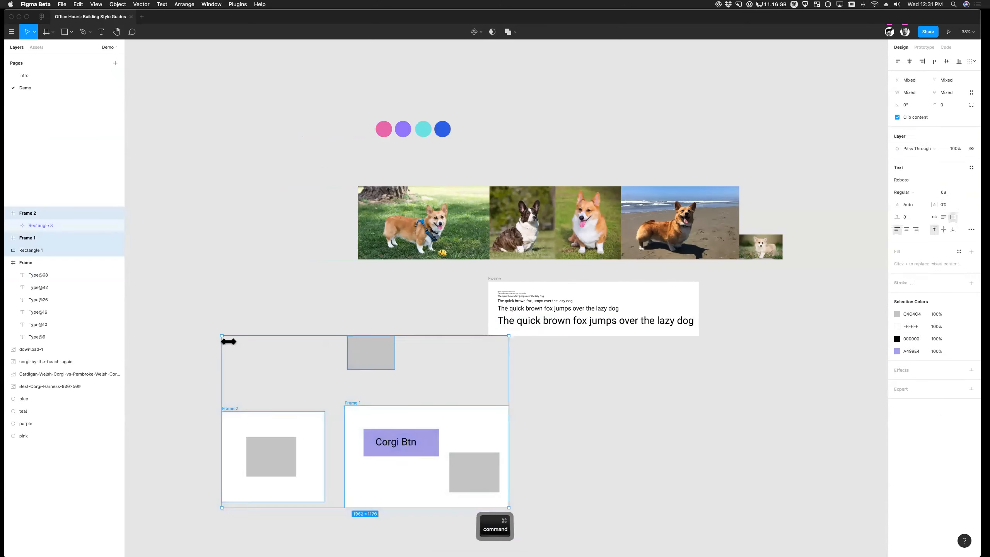
pyautogui.press('super+x')
# - Copy the colour circles, corgi images and type sample frame into a new untitled design file
pyautogui.hscroll(7, 260, 369)
pyautogui.moveTo(190, 92); pyautogui.dragTo(740, 395)
pyautogui.press('super+c')
pyautogui.click(317, 421)
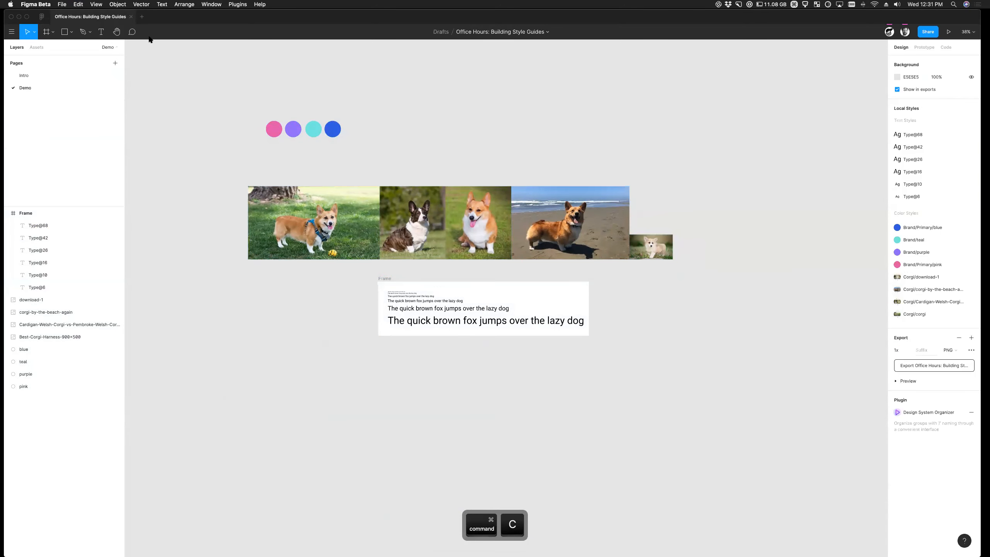
pyautogui.click(141, 16)
pyautogui.press('super+v')
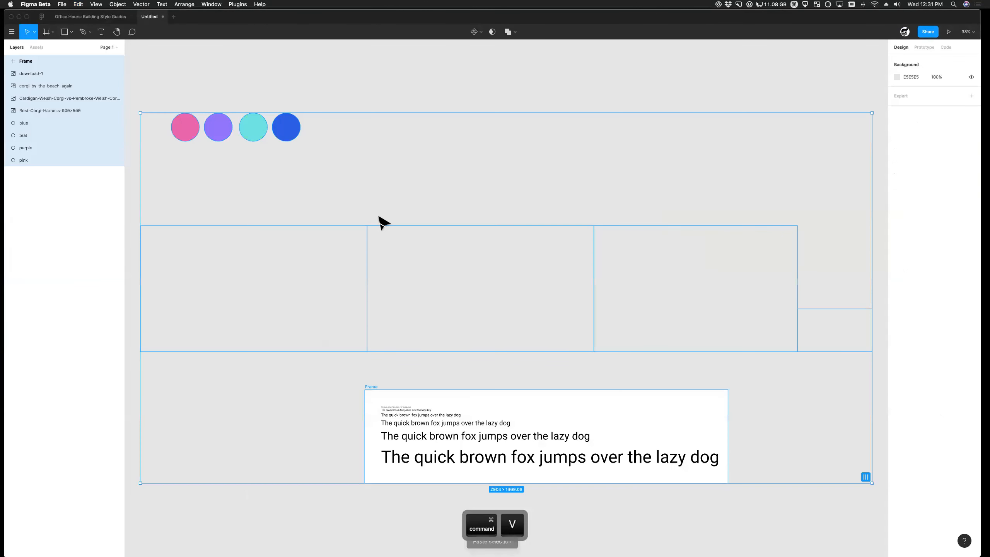
pyautogui.click(420, 133)
# - Run the Automatic Style Guides plugin's Generate Style Guide command in the untitled file
pyautogui.scroll(-3, 419, 131)
pyautogui.press('super+slash')
pyautogui.write('aut')
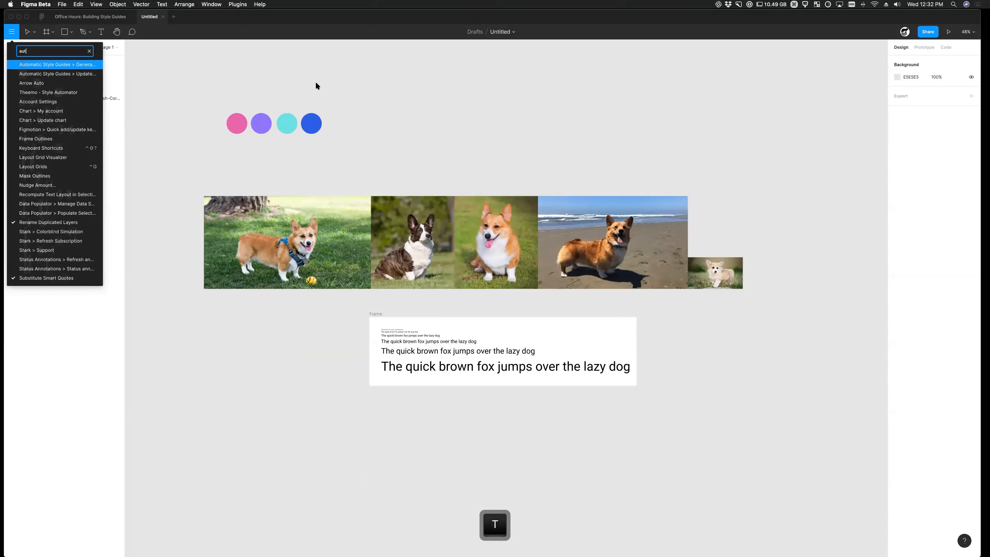
pyautogui.click(82, 65)
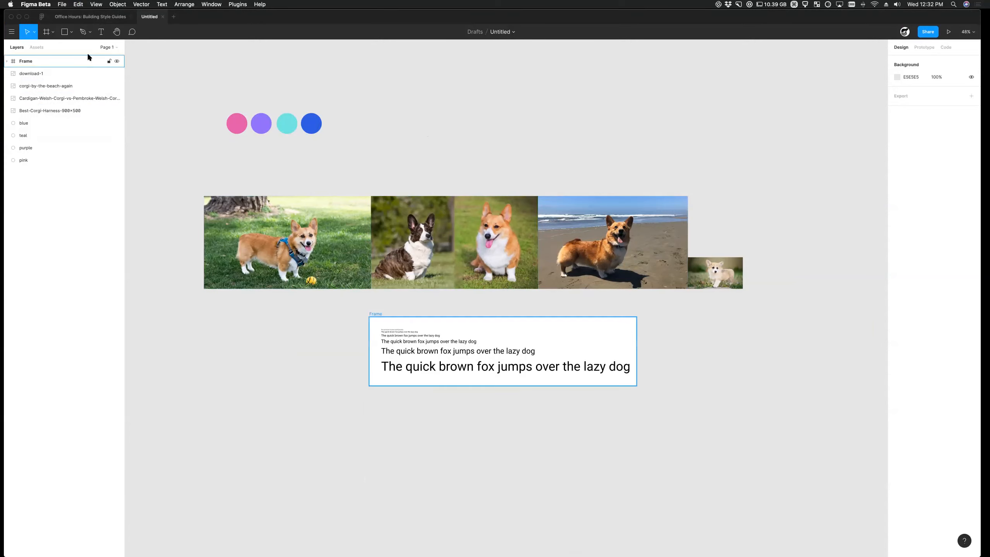
# - Open the generated Style Guide page and look over its contents
pyautogui.click(114, 47)
pyautogui.click(53, 88)
pyautogui.scroll(-5, 557, 365)
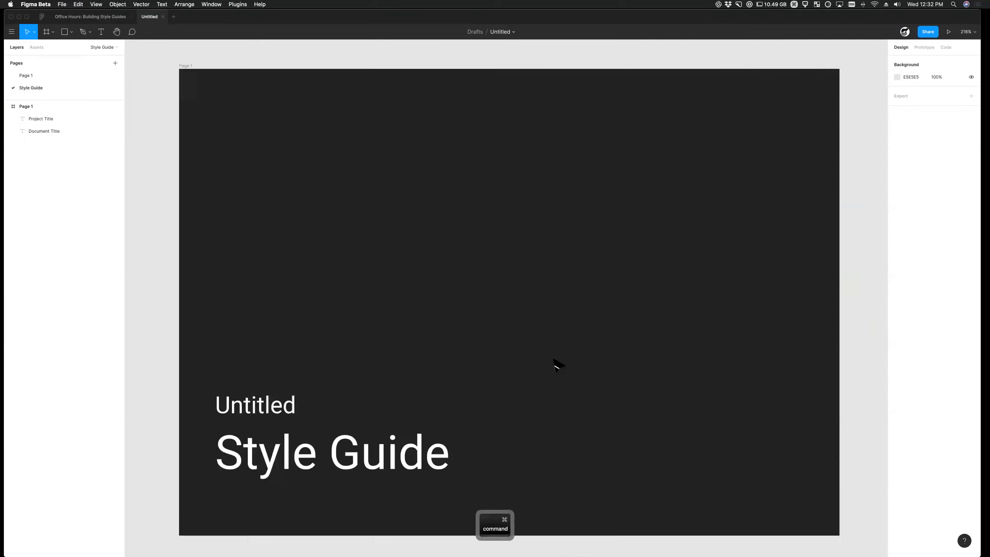
pyautogui.scroll(-3, 546, 366)
pyautogui.scroll(-3, 544, 369)
pyautogui.hscroll(3, 457, 370)
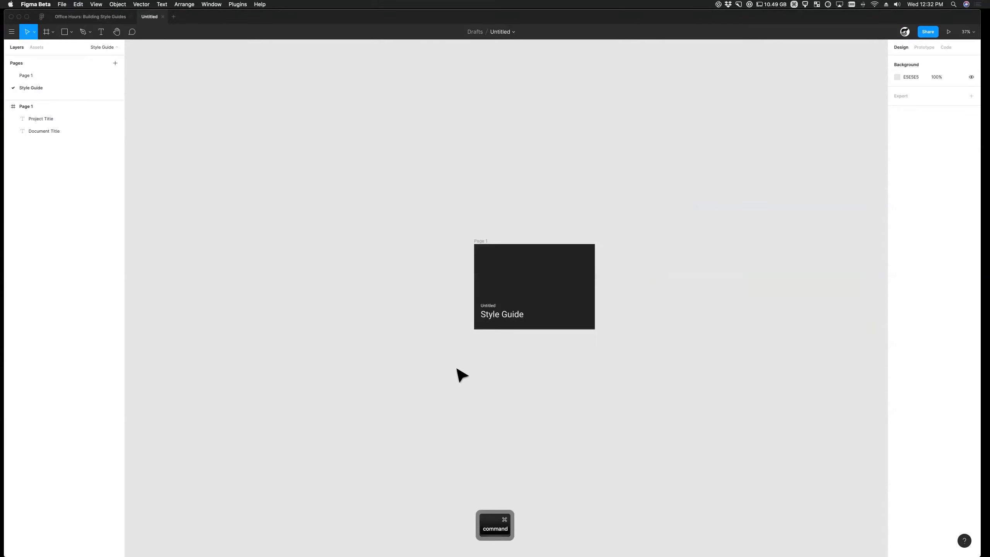
# - Compare the purple circle's fill on Page 1 with the pink circle's fill in the Office Hours: Building Style Guides file
pyautogui.click(56, 76)
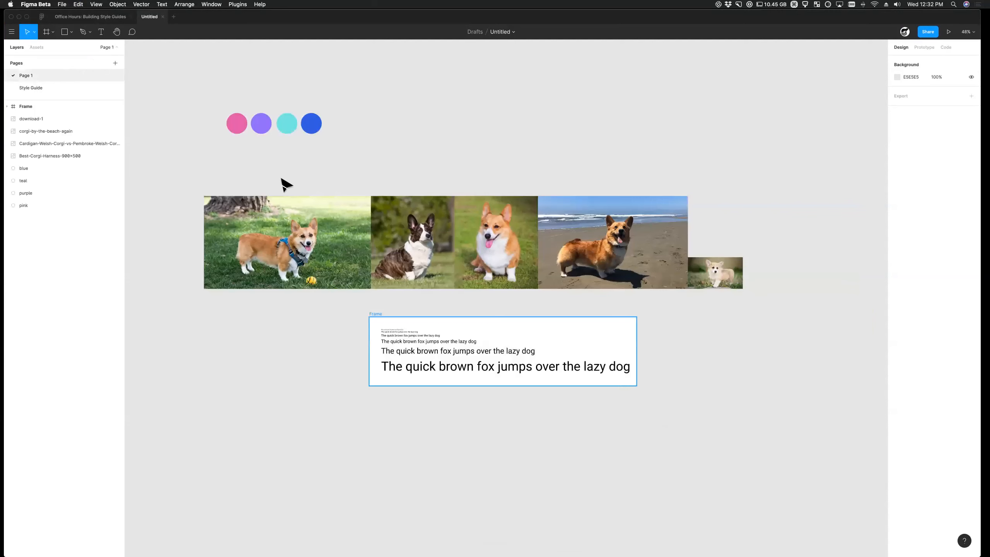
pyautogui.click(261, 130)
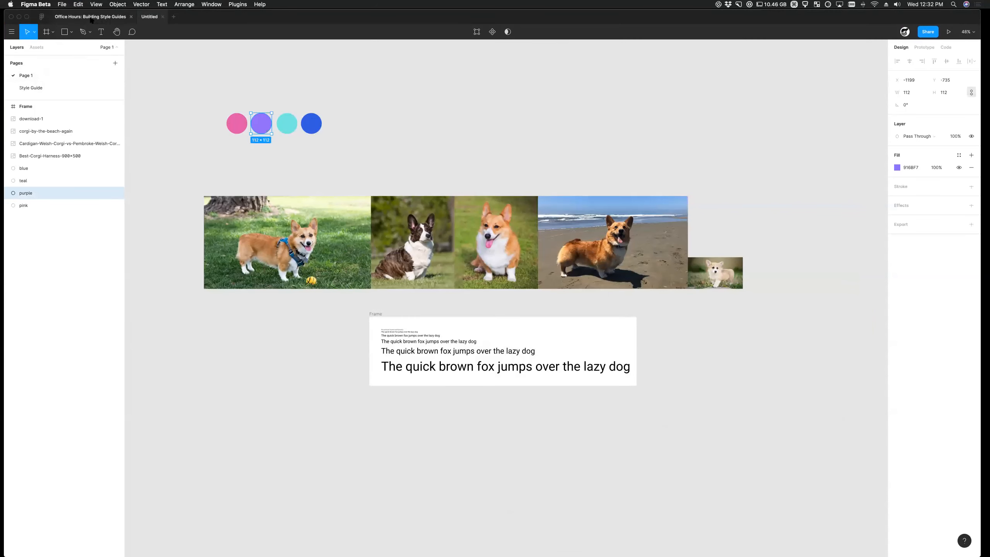
pyautogui.click(199, 121)
pyautogui.click(88, 17)
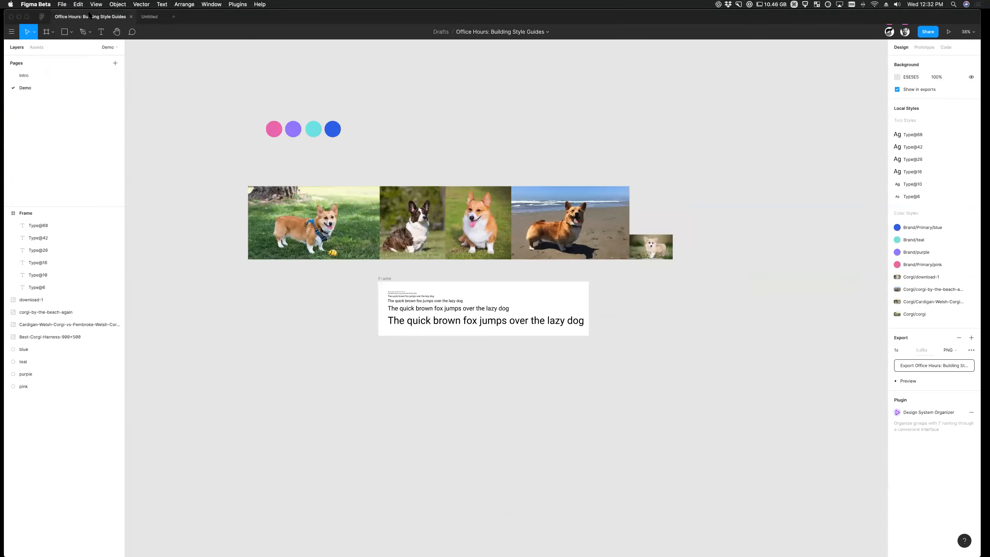
pyautogui.click(272, 130)
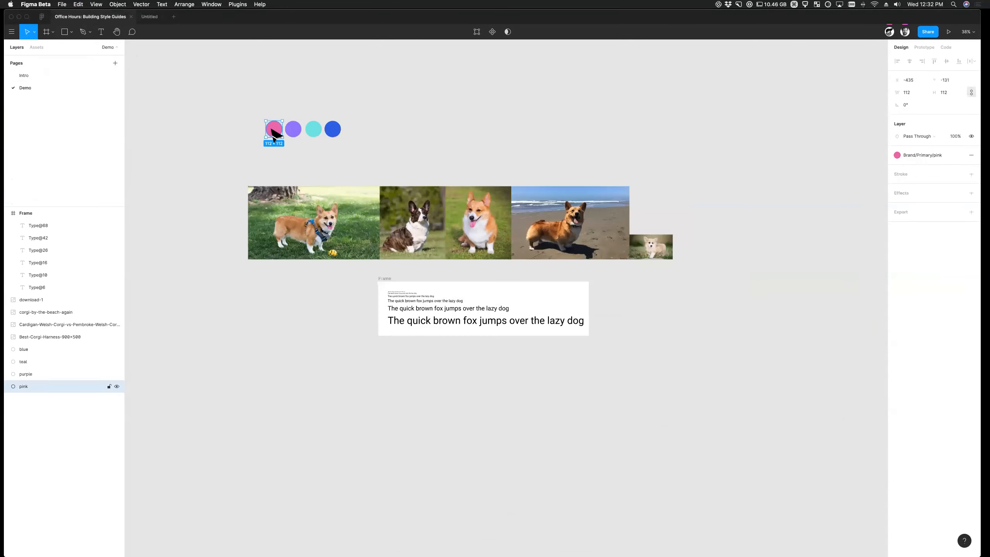
pyautogui.click(317, 367)
# - Try to generate a style guide from the Demo page with Automatic Style Guides, and briefly check the developer console
pyautogui.press('super+slash')
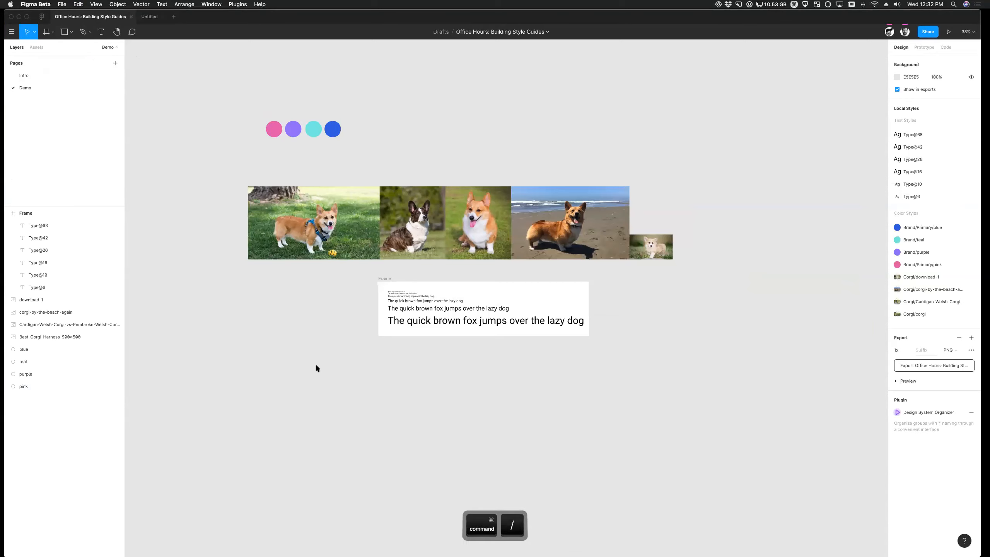
pyautogui.write('autho')
pyautogui.press('BackSpace')
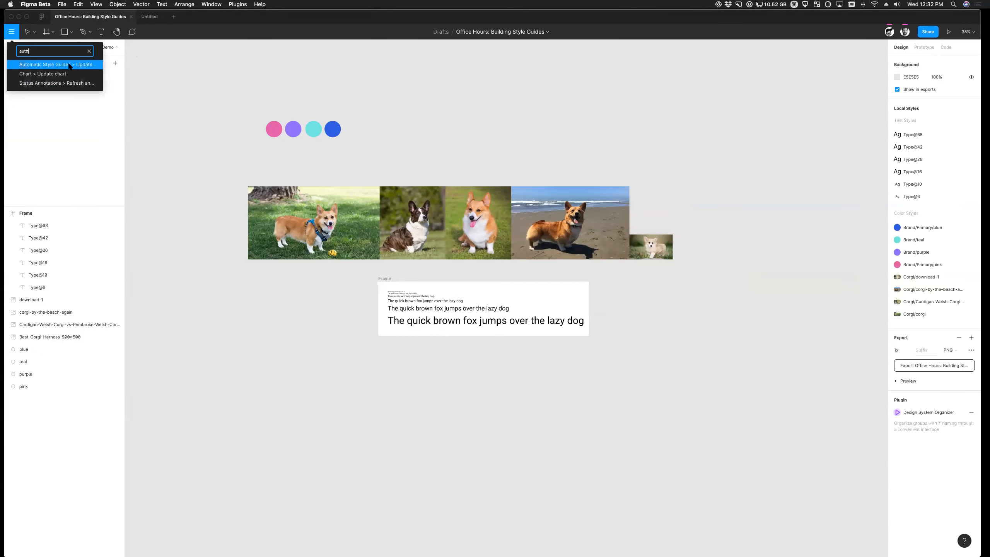
pyautogui.press('BackSpace')
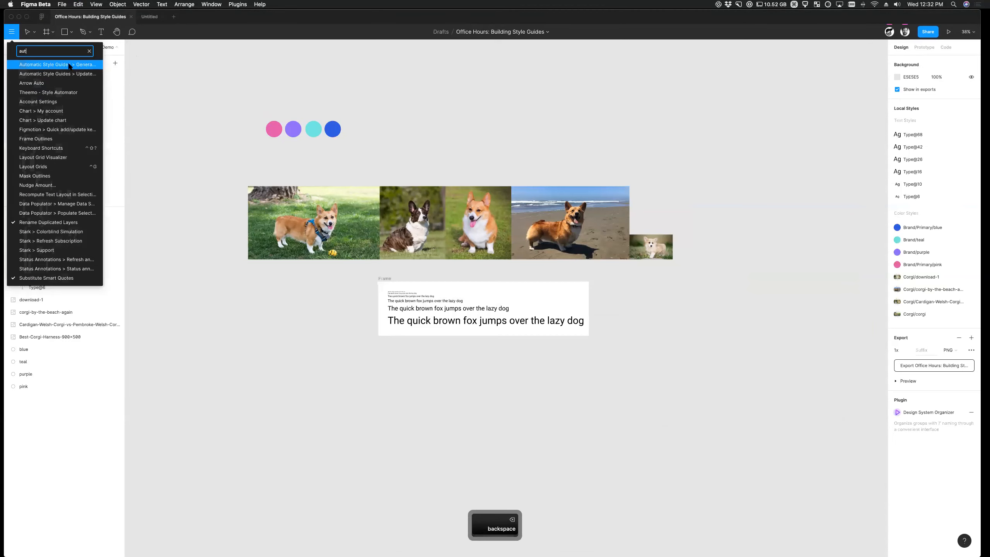
pyautogui.click(70, 64)
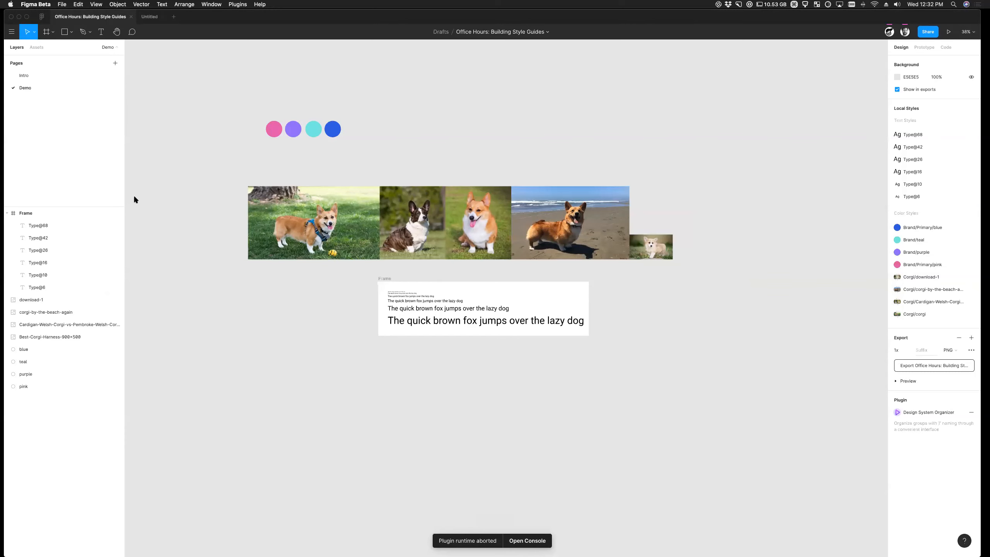
pyautogui.click(528, 540)
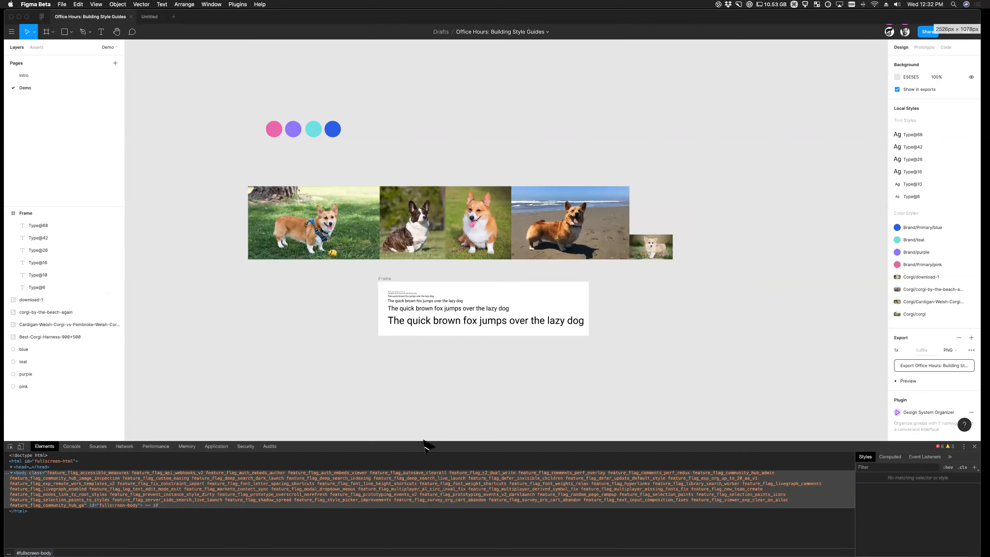
pyautogui.click(975, 446)
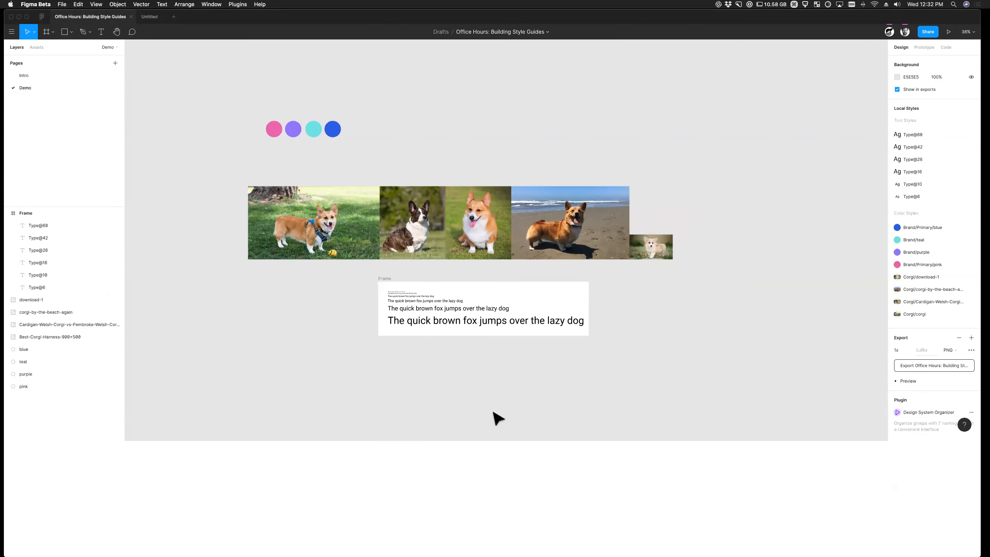
# - Try the Automatic Style Guides generate command once more on the Demo page
pyautogui.press('super+slash')
pyautogui.write('autho')
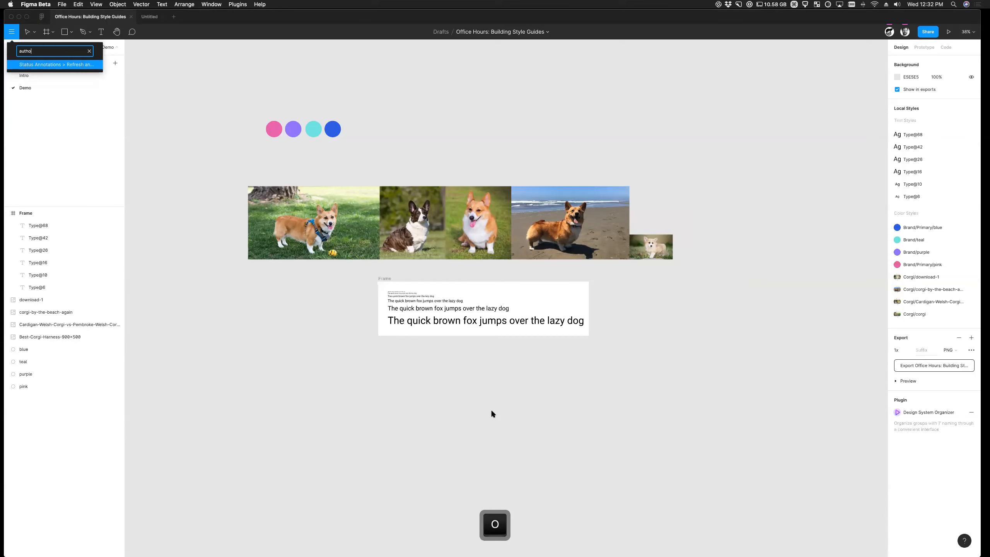
pyautogui.press('BackSpace')
pyautogui.press('BackSpace')
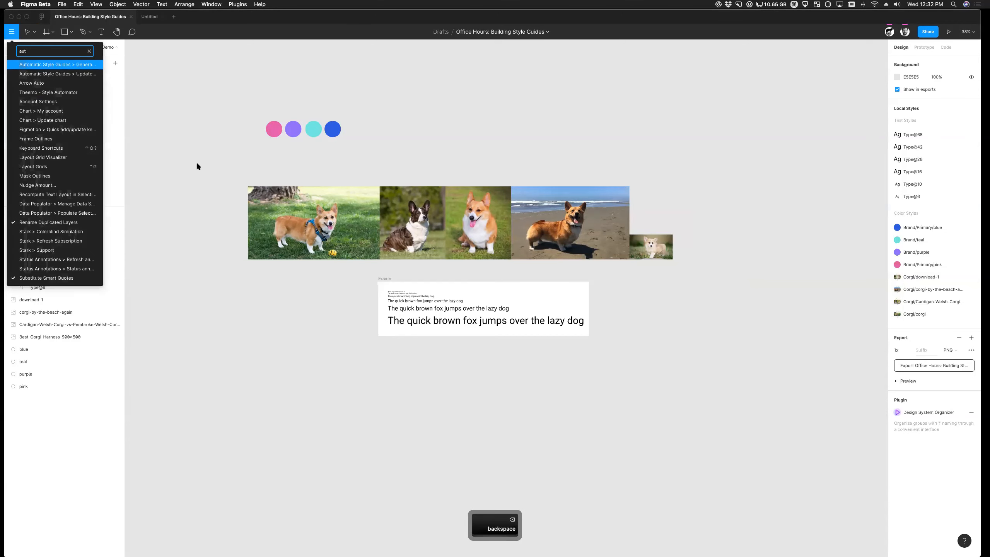
pyautogui.click(70, 64)
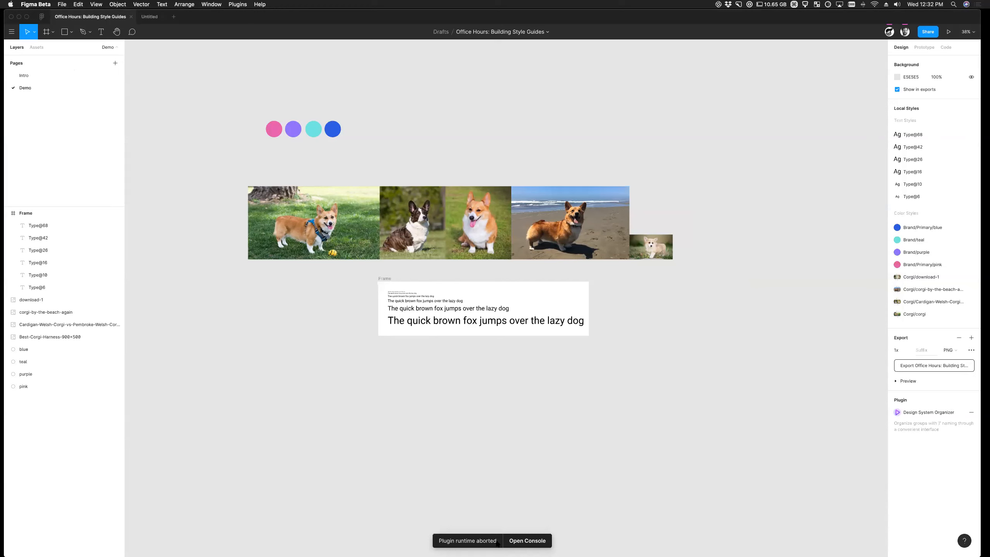
# - Check the developer console for the aborted plugin run, close it, and go back to the Untitled file
pyautogui.click(524, 539)
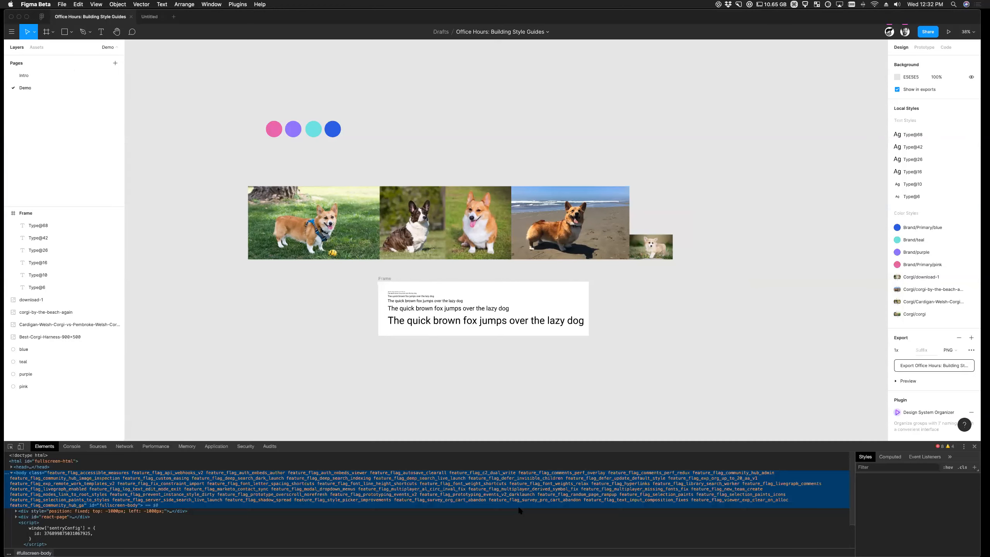
pyautogui.click(974, 446)
pyautogui.click(149, 17)
pyautogui.hscroll(1, 203, 156)
# - Examine the pink circle's fill on Page 1 and the color styles available for it
pyautogui.moveTo(329, 148); pyautogui.dragTo(190, 89)
pyautogui.click(311, 150)
pyautogui.click(219, 125)
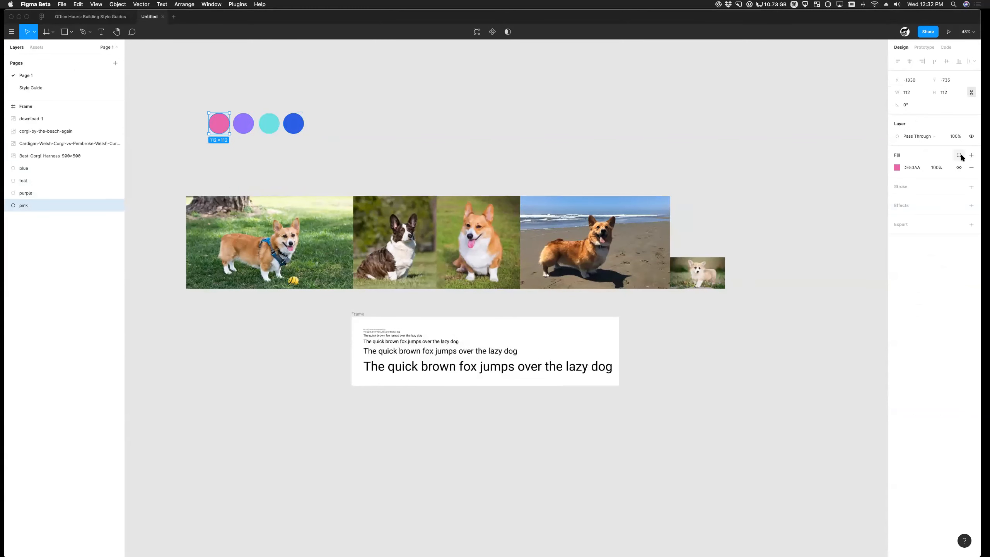
pyautogui.click(960, 156)
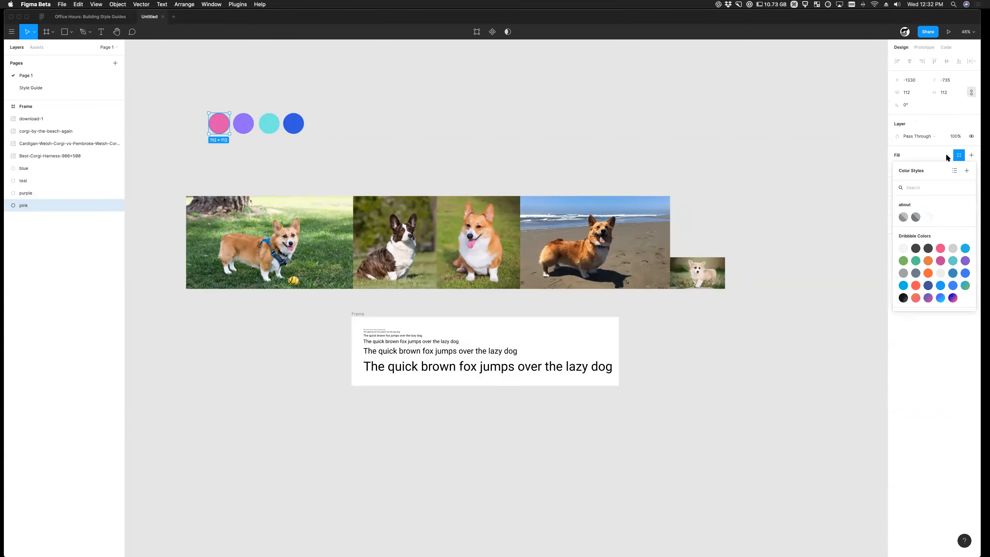
pyautogui.click(947, 155)
pyautogui.scroll(1, 228, 126)
pyautogui.hscroll(-1, 228, 126)
pyautogui.moveTo(227, 126); pyautogui.dragTo(243, 175)
pyautogui.click(266, 165)
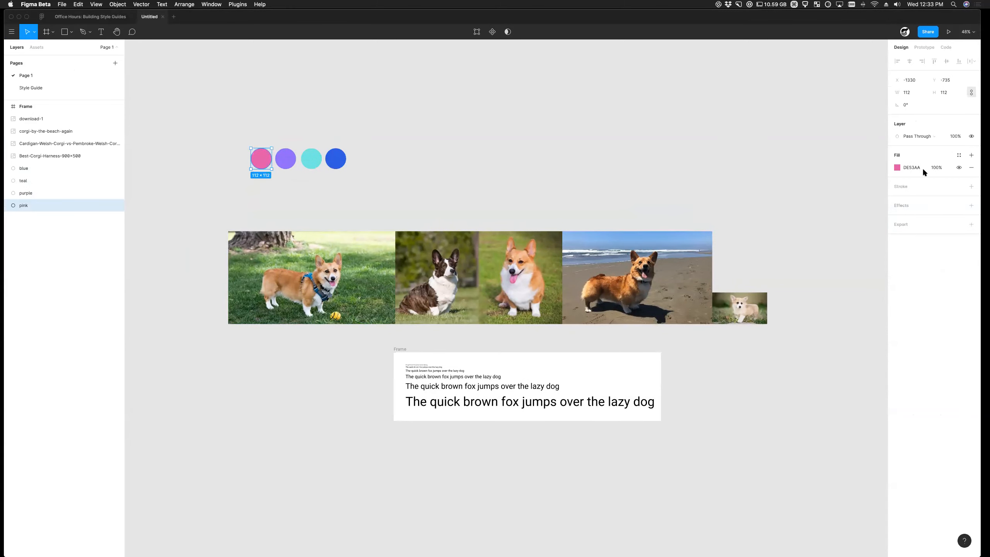
pyautogui.click(958, 155)
pyautogui.click(512, 148)
pyautogui.click(456, 145)
# - Try to generate styles with the Styler plugin while no layers are selected
pyautogui.press('super+slash')
pyautogui.write('genr')
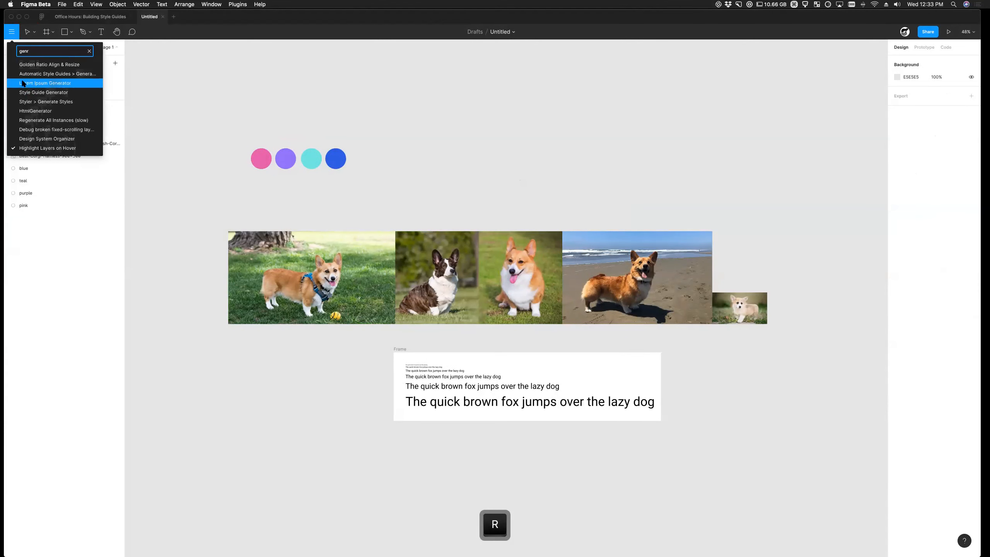
pyautogui.click(38, 102)
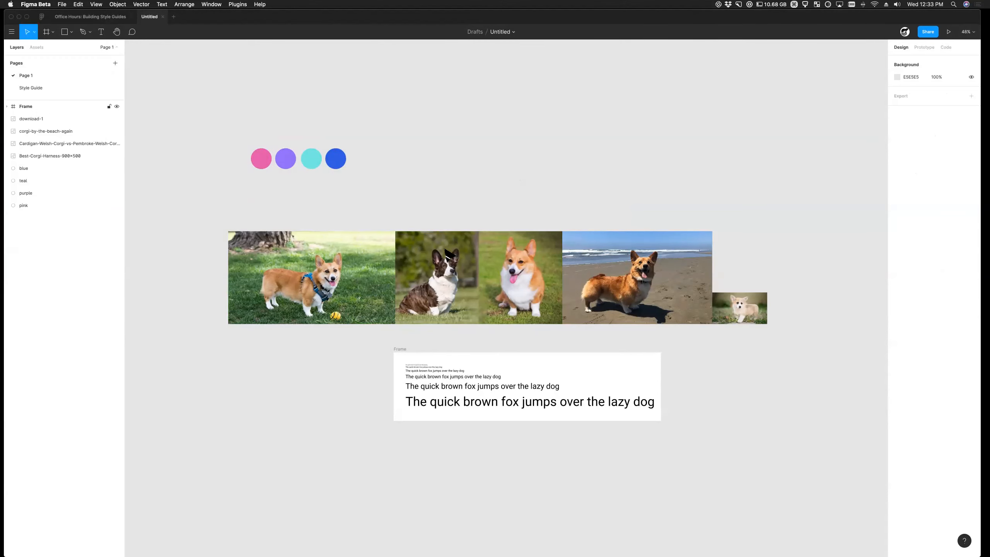
# - Select all the circles, corgi images and the text frame on Page 1 and generate styles from them with Styler
pyautogui.moveTo(192, 88); pyautogui.dragTo(774, 466)
pyautogui.press('super+slash')
pyautogui.write('styl')
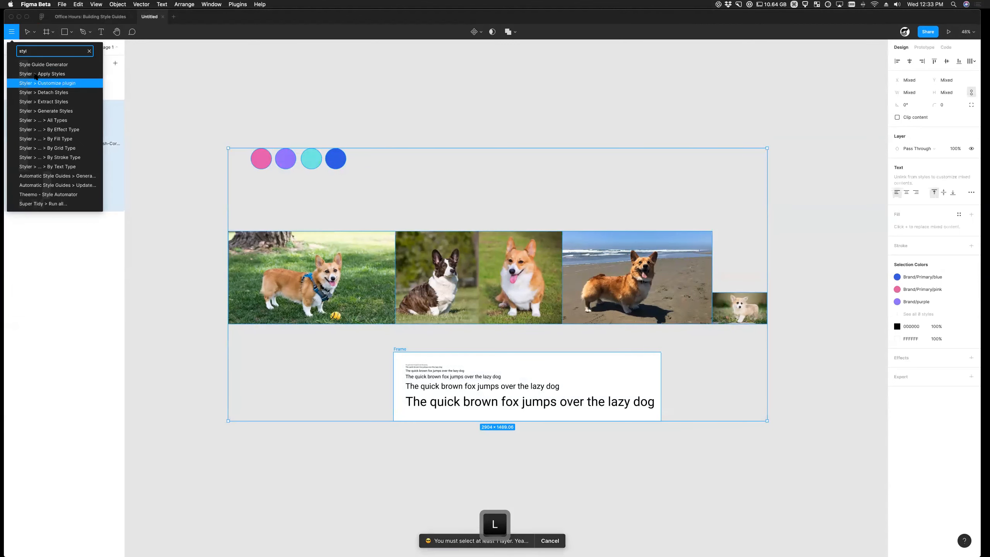
pyautogui.click(47, 110)
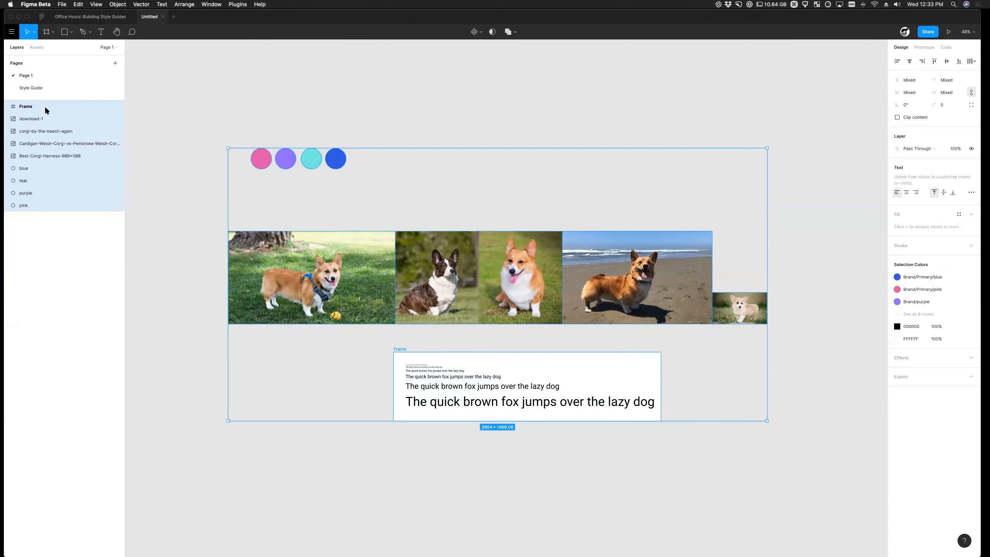
pyautogui.click(917, 312)
pyautogui.click(796, 440)
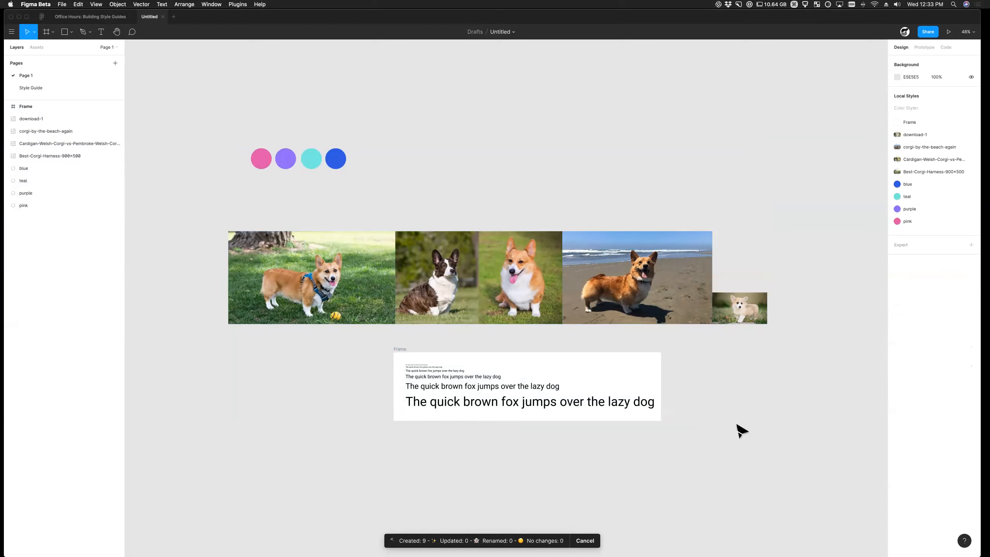
# - Generate a new style guide page from the Untitled file's local styles with Automatic Style Guides
pyautogui.keyDown('super'); pyautogui.scroll(-5, 709, 429); pyautogui.keyUp('super')
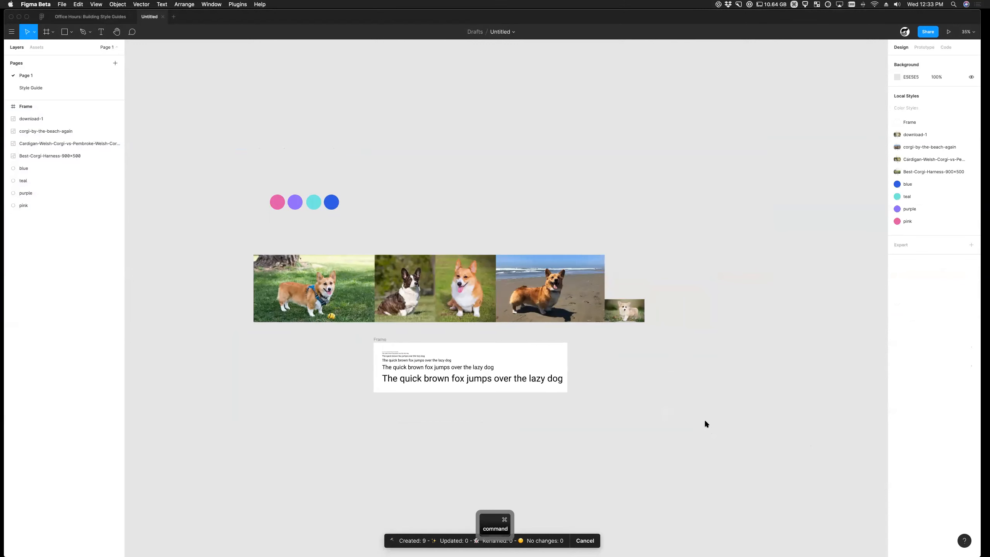
pyautogui.press('super+slash')
pyautogui.write('aut')
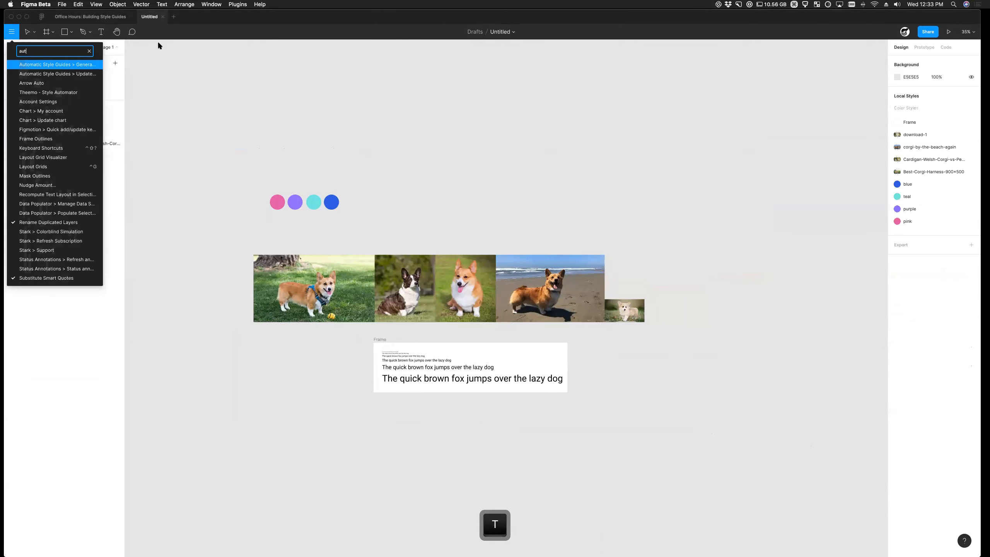
pyautogui.click(77, 65)
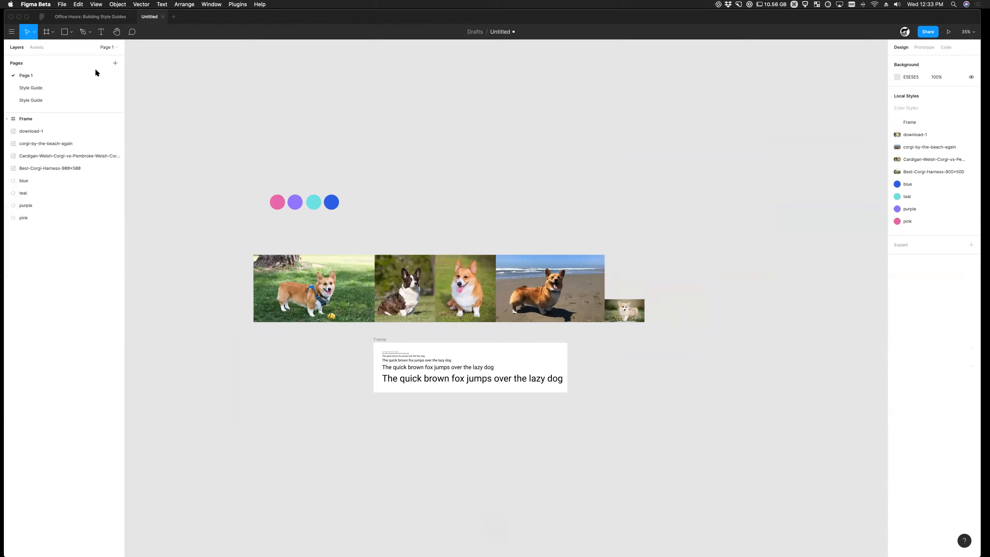
# - Open the newly generated second Style Guide page and review its cover, color section and swatches
pyautogui.click(31, 100)
pyautogui.keyDown('super'); pyautogui.scroll(-3, 652, 393); pyautogui.keyUp('super')
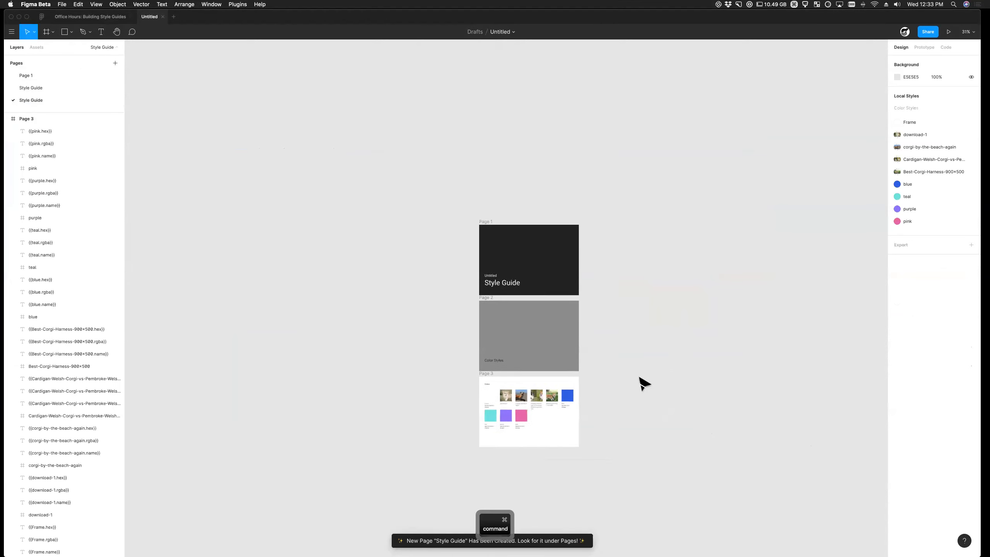
pyautogui.keyDown('super'); pyautogui.scroll(3, 471, 369); pyautogui.keyUp('super')
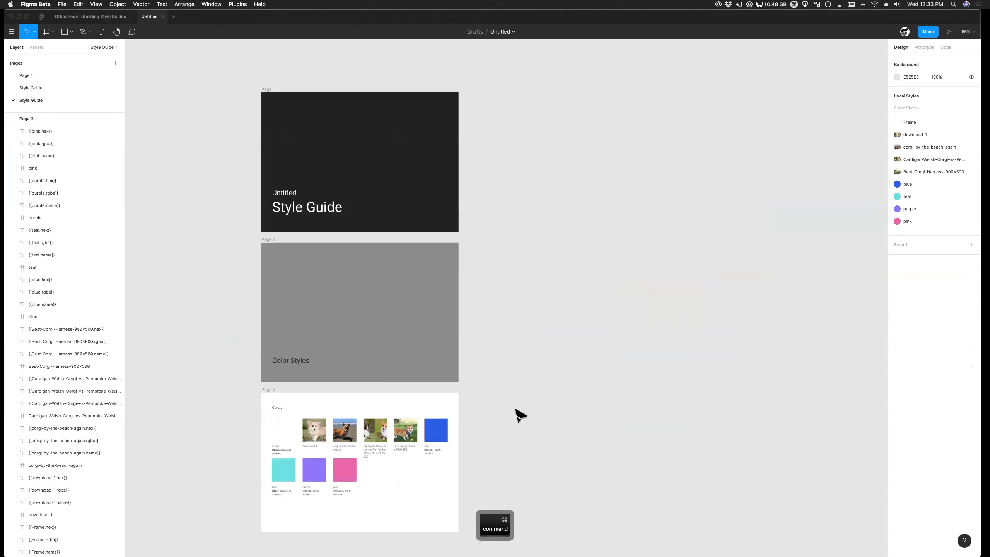
pyautogui.scroll(-2, 515, 269)
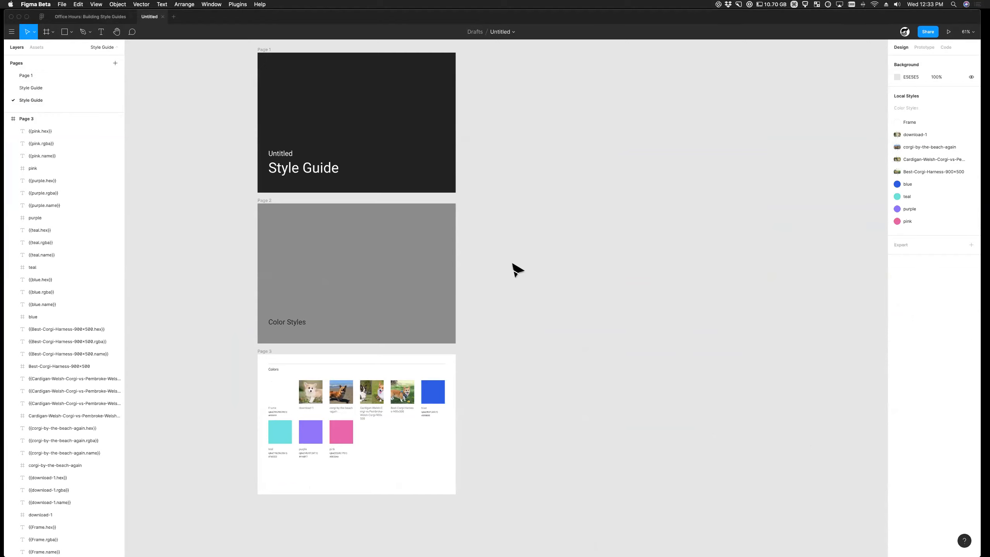
pyautogui.press('super')
pyautogui.scroll(-5, 261, 354)
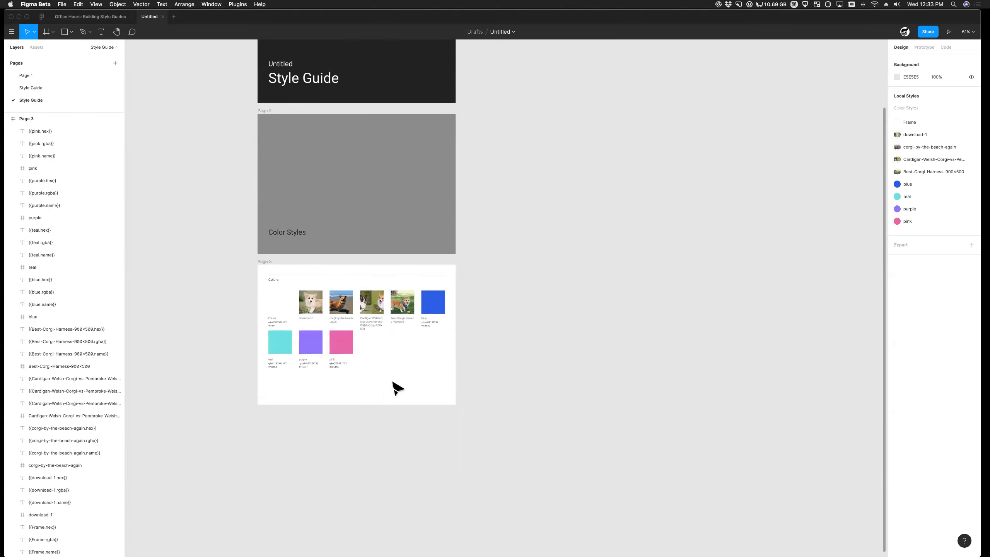
pyautogui.scroll(-1, 312, 273)
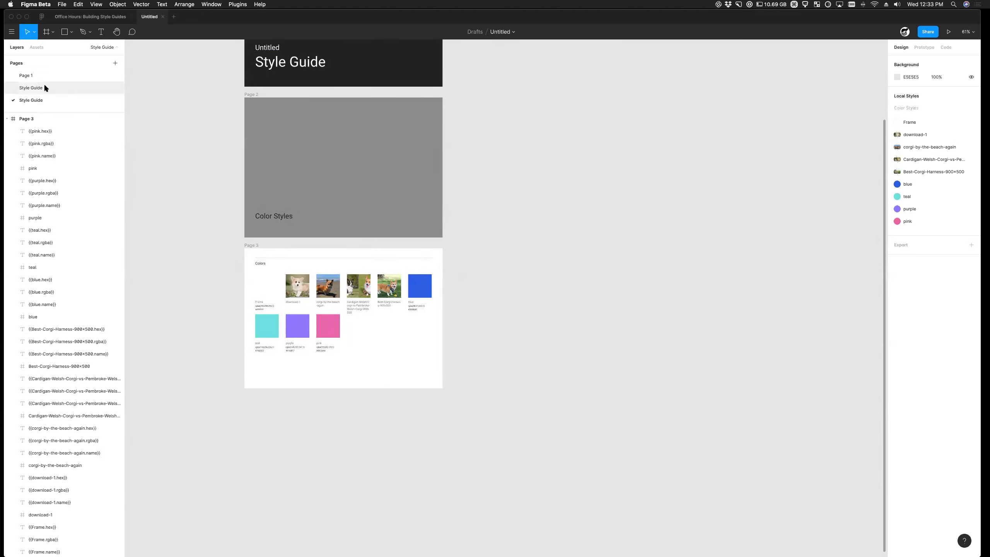
pyautogui.click(46, 87)
# - In the Office Hours: Building Style Guides file, draw a frame about 2331 × 1356 below the text samples on the Demo page
pyautogui.click(85, 16)
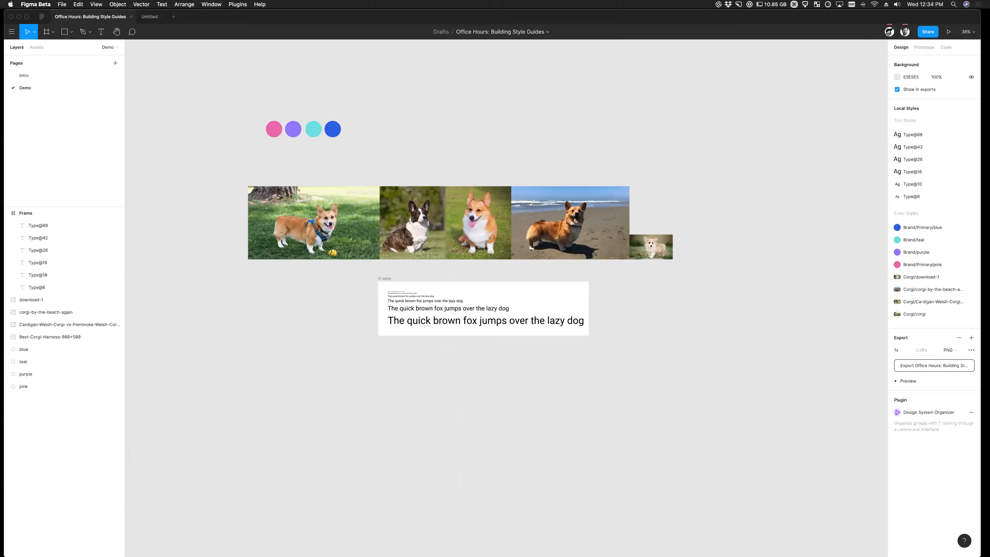
pyautogui.click(326, 177)
pyautogui.scroll(-5, 356, 271)
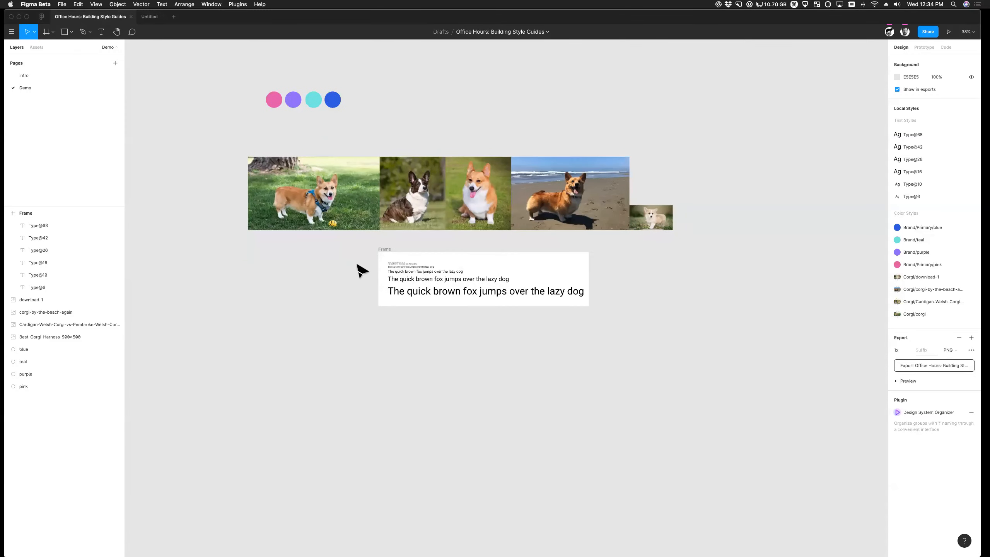
pyautogui.click(46, 32)
pyautogui.moveTo(249, 308); pyautogui.dragTo(589, 507)
pyautogui.click(305, 283)
pyautogui.click(256, 305)
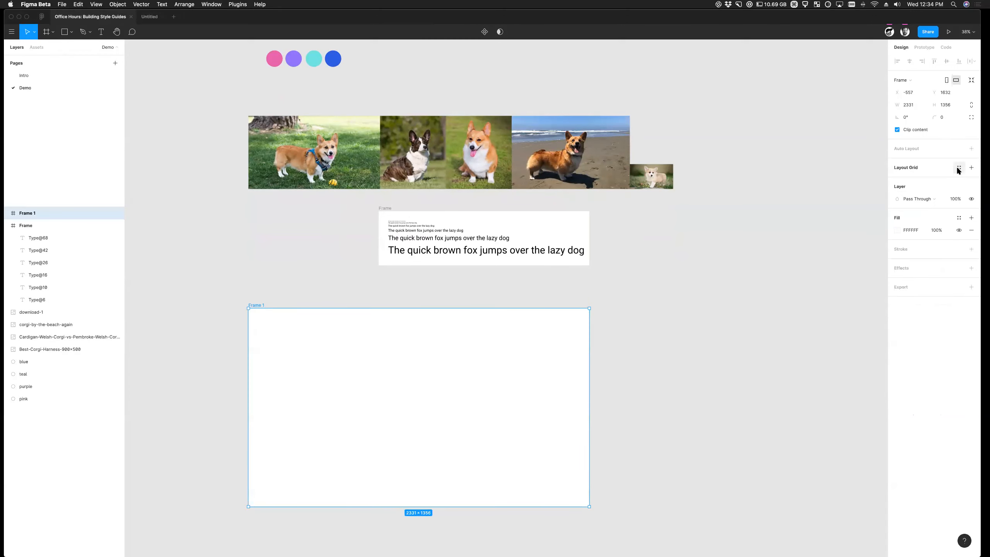
# - Give the new large frame a column layout grid with a count of 12 and a margin of 32
pyautogui.click(971, 168)
pyautogui.click(897, 179)
pyautogui.click(811, 181)
pyautogui.click(808, 192)
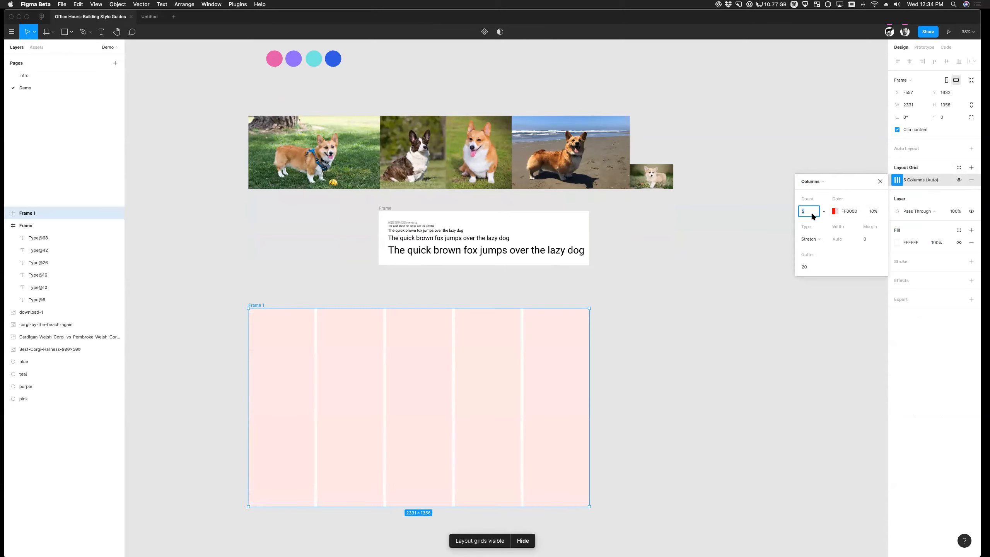
pyautogui.write('12')
pyautogui.press('Tab')
pyautogui.click(864, 240)
pyautogui.write('32')
pyautogui.press('Tab')
pyautogui.click(700, 391)
pyautogui.scroll(-1, 663, 365)
pyautogui.click(334, 385)
pyautogui.scroll(-2, 296, 324)
pyautogui.moveTo(254, 247); pyautogui.dragTo(283, 464)
pyautogui.scroll(-5, 292, 466)
pyautogui.hotkey('ctrl', 'x')
# - Add an iPhone 11 Pro Max frame and place it beside Frame 1 with their top edges aligned
pyautogui.click(46, 34)
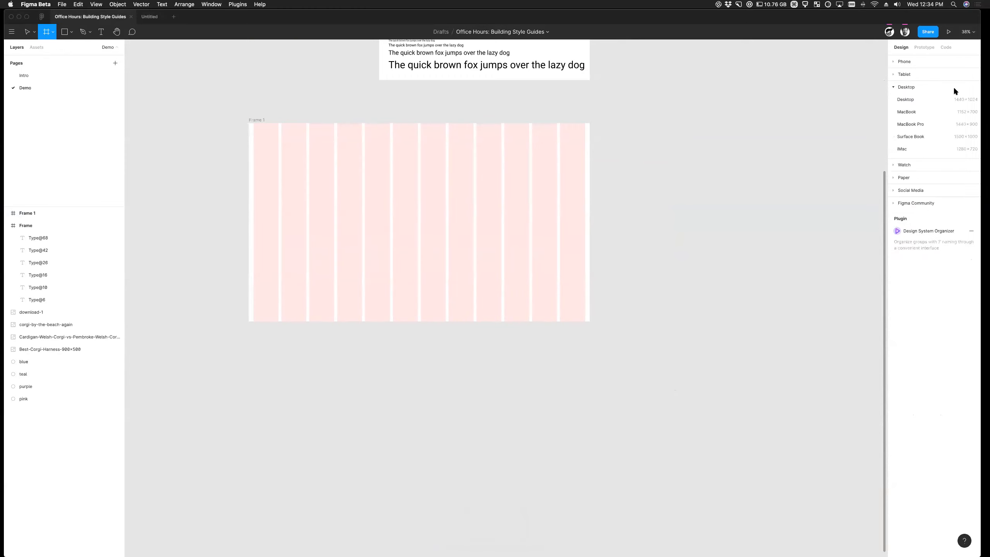
pyautogui.click(894, 61)
pyautogui.click(926, 74)
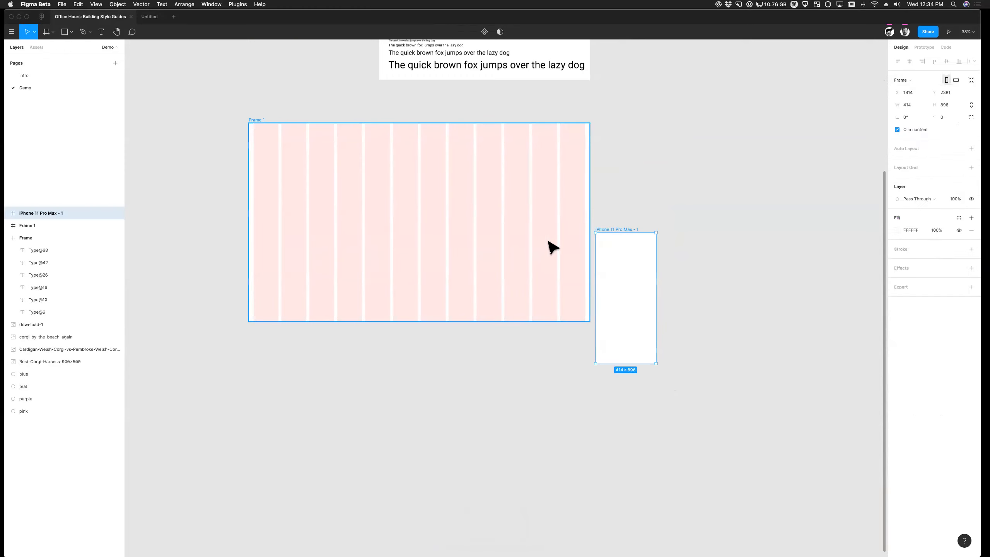
pyautogui.moveTo(624, 234); pyautogui.dragTo(627, 127)
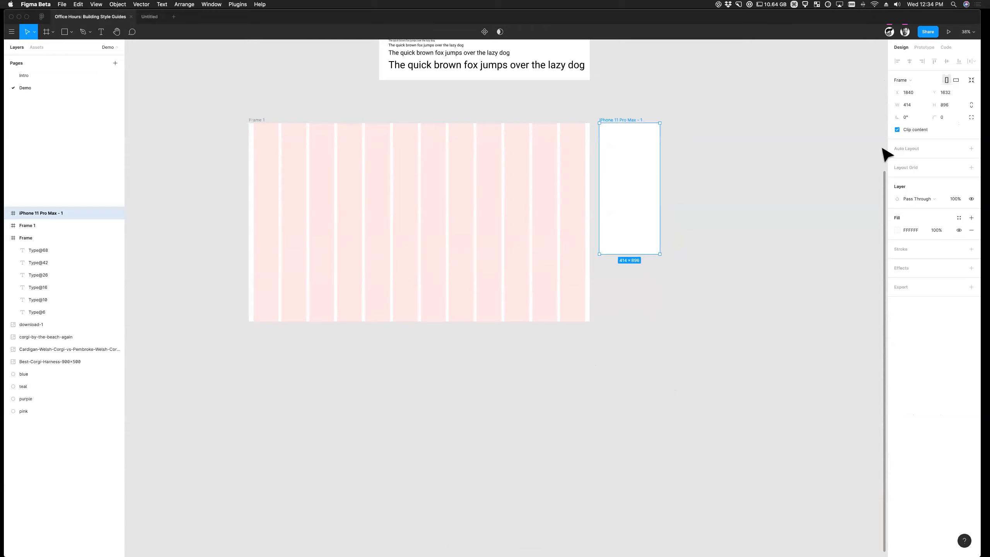
# - Give the iPhone 11 Pro Max frame a layout grid of 5 stretched rows
pyautogui.click(972, 168)
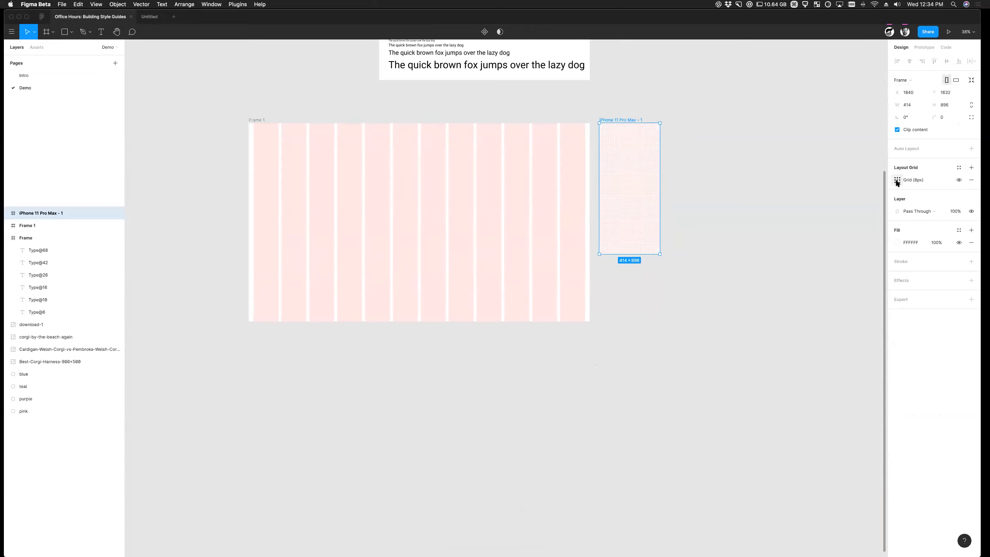
pyautogui.click(897, 181)
pyautogui.click(814, 181)
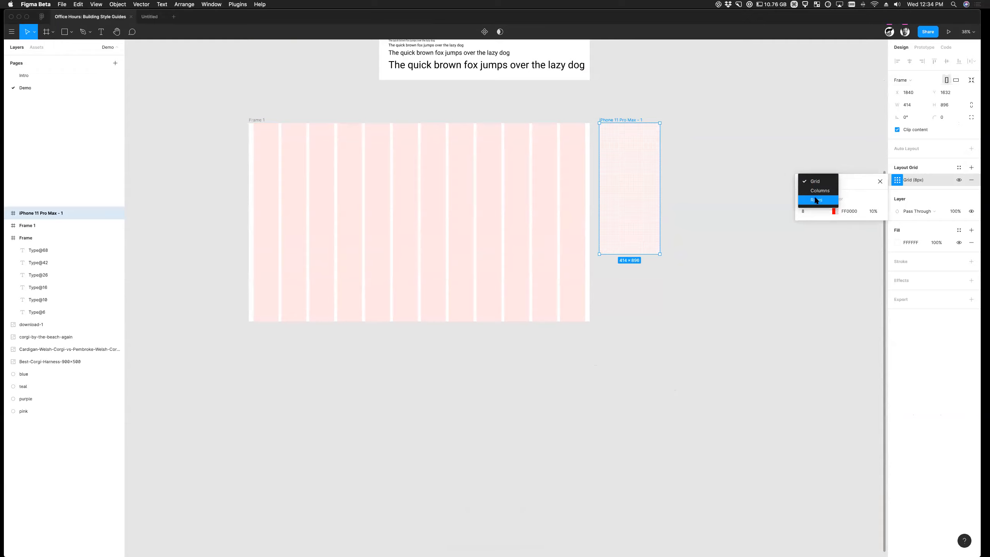
pyautogui.click(815, 200)
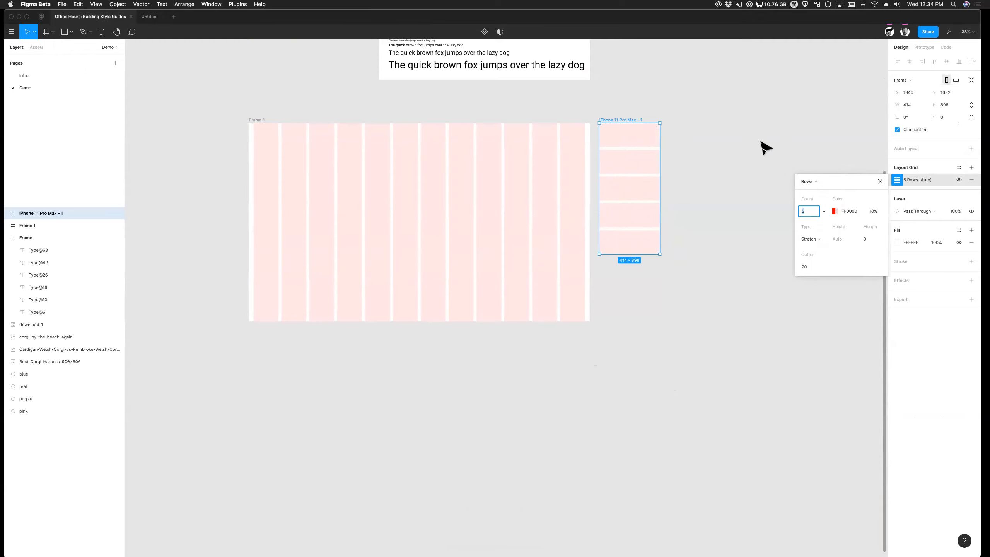
pyautogui.click(765, 152)
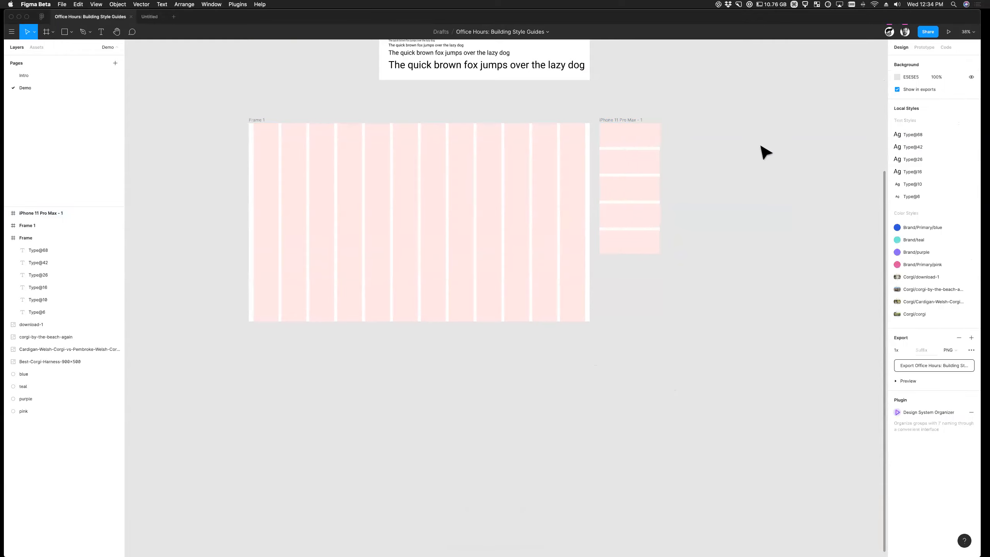
# - Duplicate the iPhone frame beside the original and replace the copy's row layout grid with an 8 px square grid
pyautogui.moveTo(632, 121); pyautogui.dragTo(742, 124)
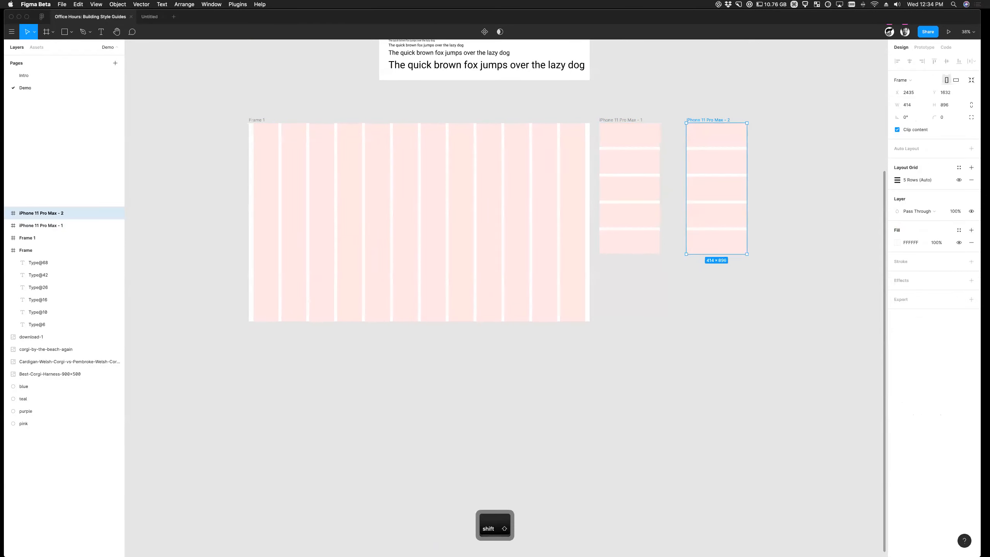
pyautogui.click(972, 180)
pyautogui.click(972, 168)
pyautogui.keyDown('ctrl'); pyautogui.scroll(6, 729, 184); pyautogui.keyUp('ctrl')
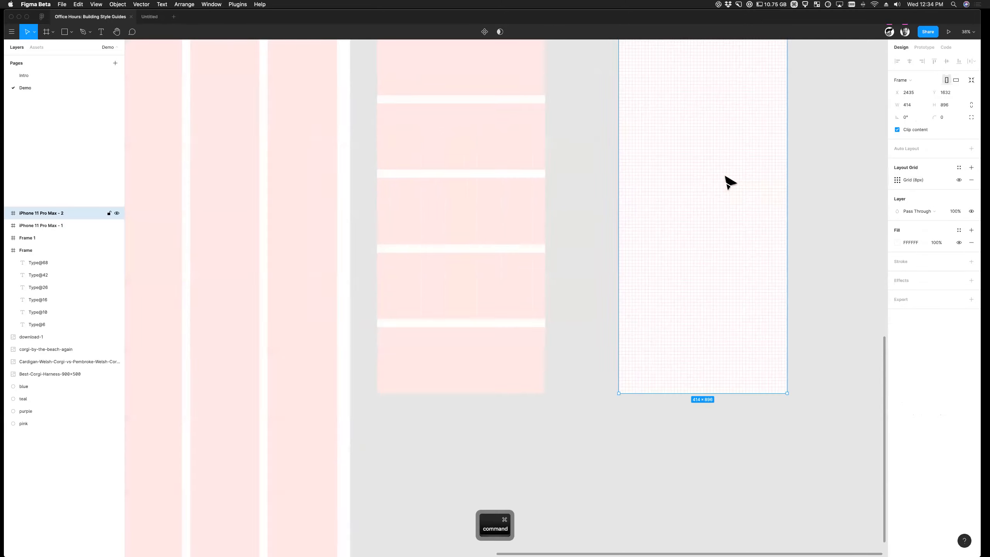
pyautogui.keyDown('ctrl'); pyautogui.scroll(-8, 563, 267); pyautogui.keyUp('ctrl')
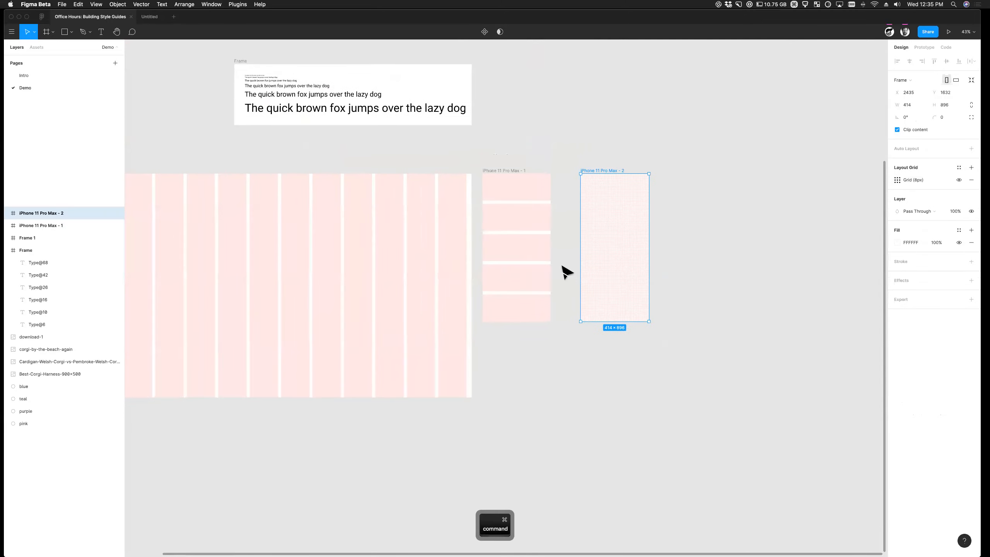
# - Select the 12-column frame to view its grid, and toggle all layout grids off and back on
pyautogui.hscroll(-2, 562, 266)
pyautogui.scroll(1, 562, 267)
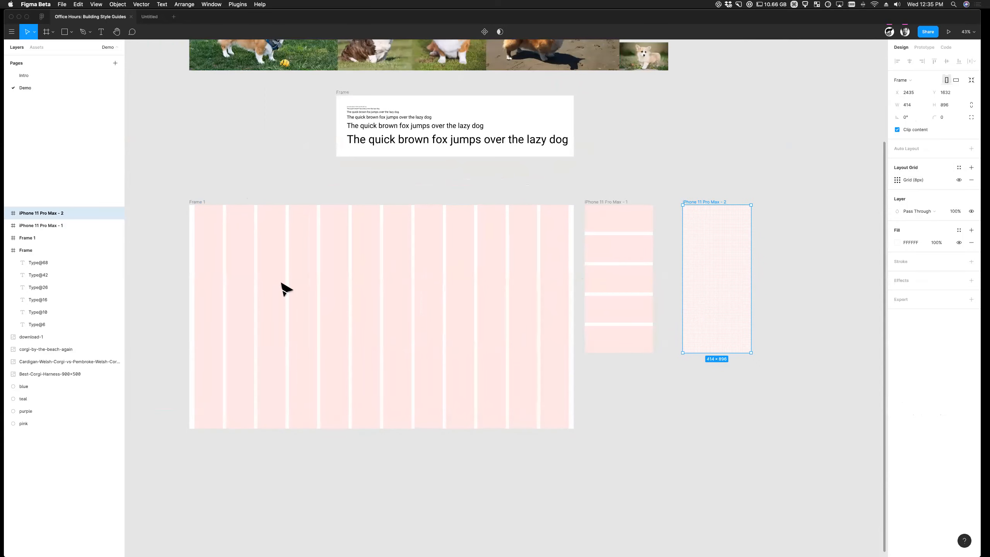
pyautogui.click(192, 195)
pyautogui.click(195, 207)
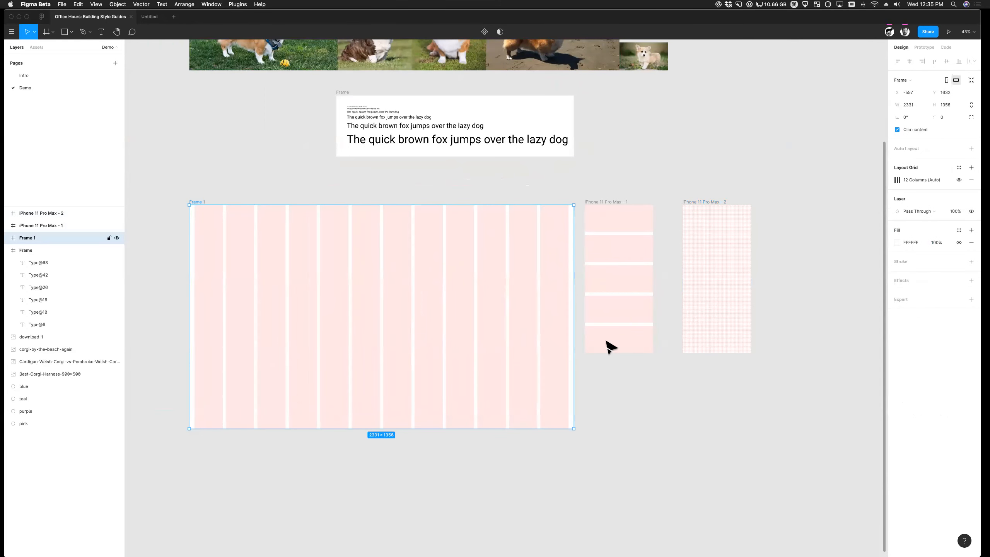
pyautogui.hotkey('ctrl', 'g')
pyautogui.click(612, 392)
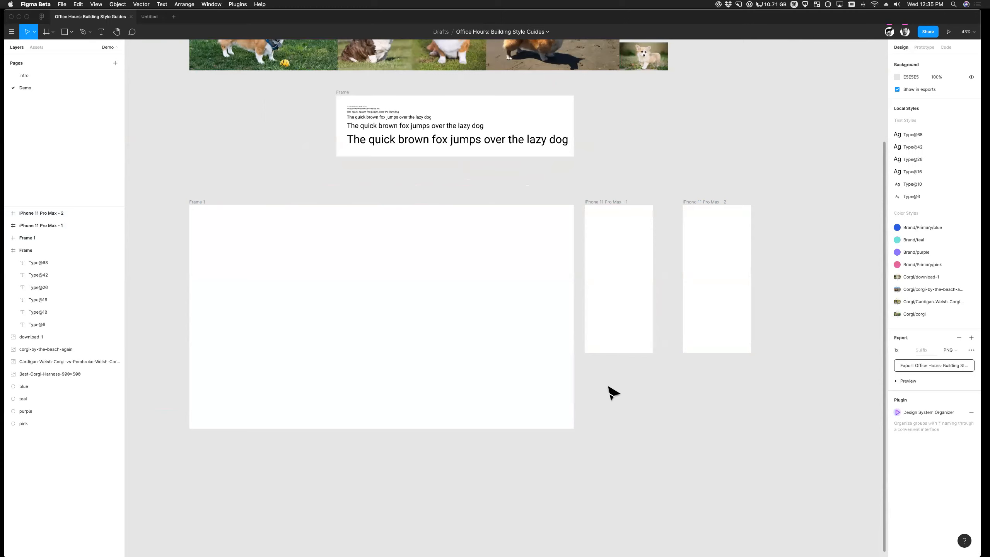
pyautogui.hotkey('ctrl', 'g')
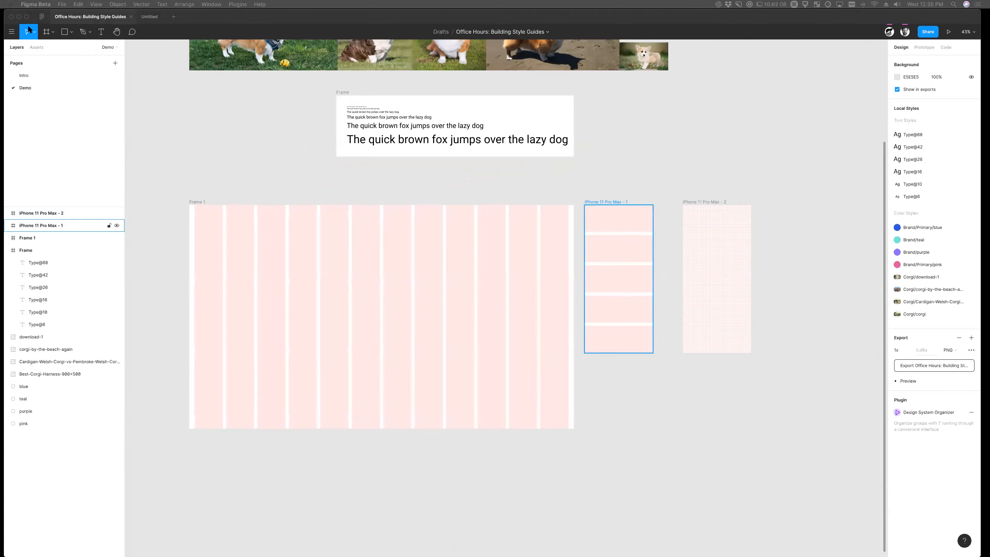
# - Search the Figma Community plugins for "layout grid"
pyautogui.click(42, 17)
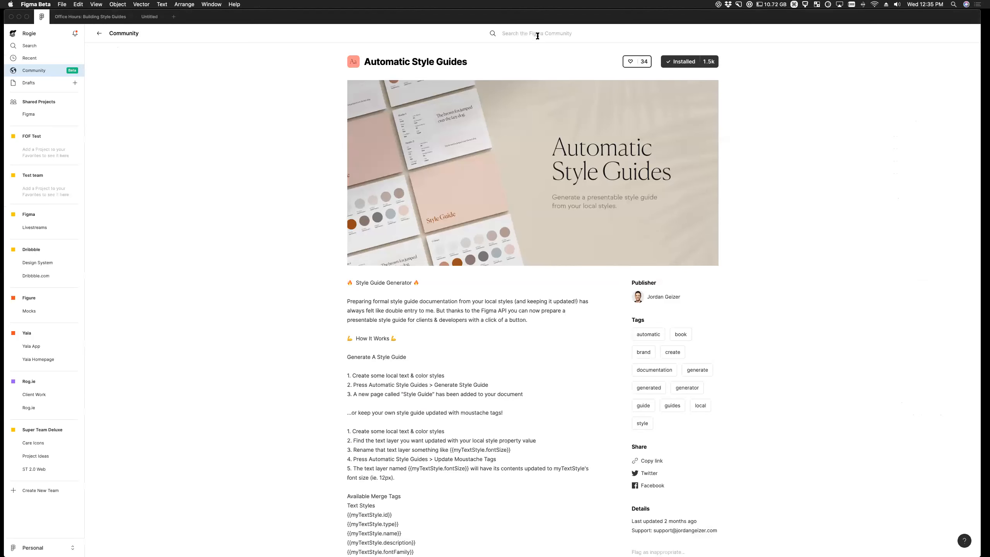
pyautogui.write('layout gfid')
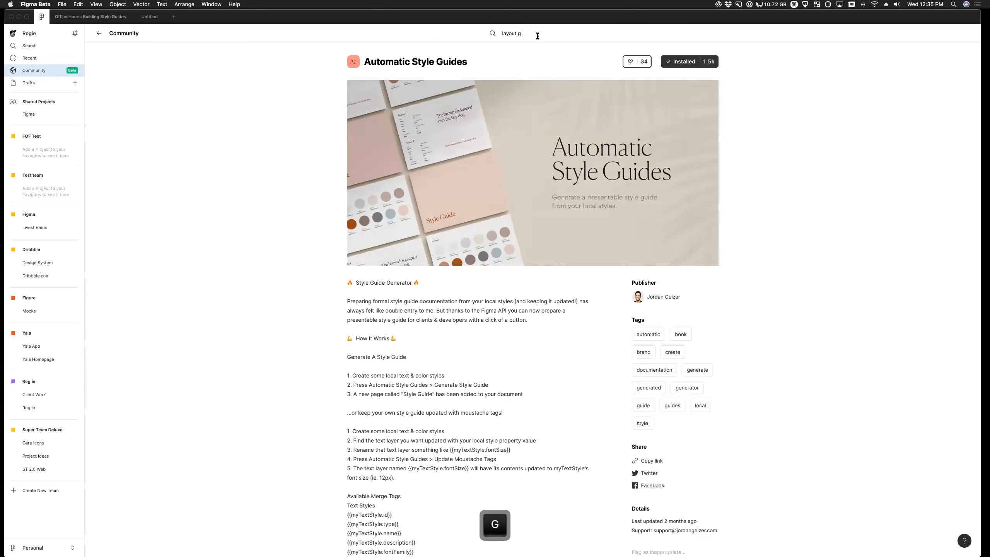
pyautogui.press('BackSpace')
pyautogui.press('BackSpace')
pyautogui.press('BackSpace')
pyautogui.write('rid')
pyautogui.press('Return')
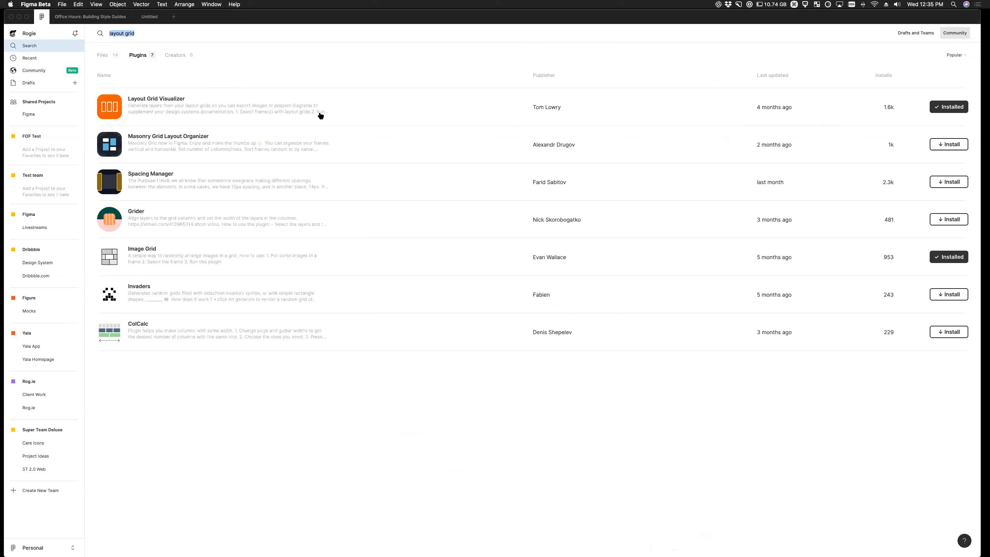
# - Return to the Office Hours: Building Style Guides file and run the Layout Grid Visualizer plugin on Frame 1
pyautogui.click(92, 17)
pyautogui.click(192, 202)
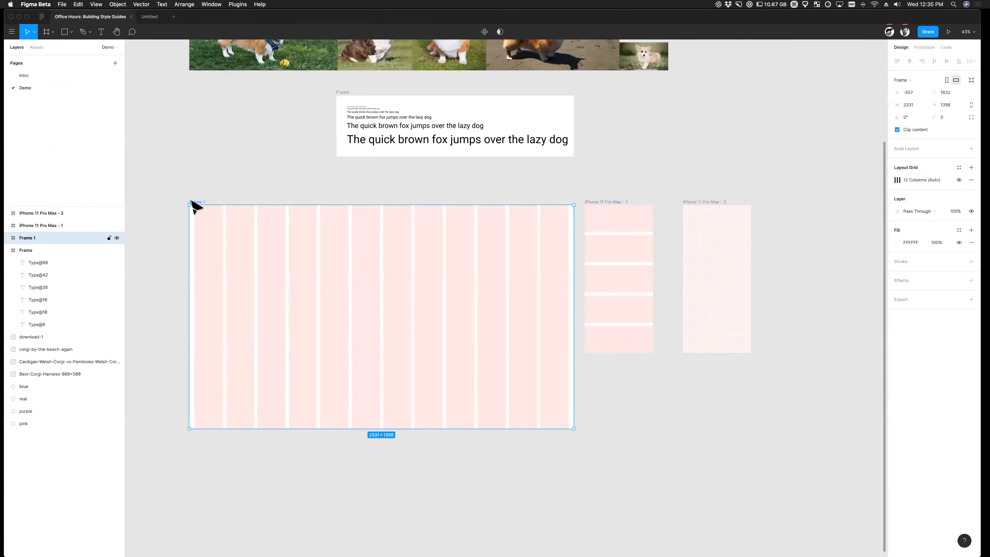
pyautogui.press('super+slash')
pyautogui.write('layout')
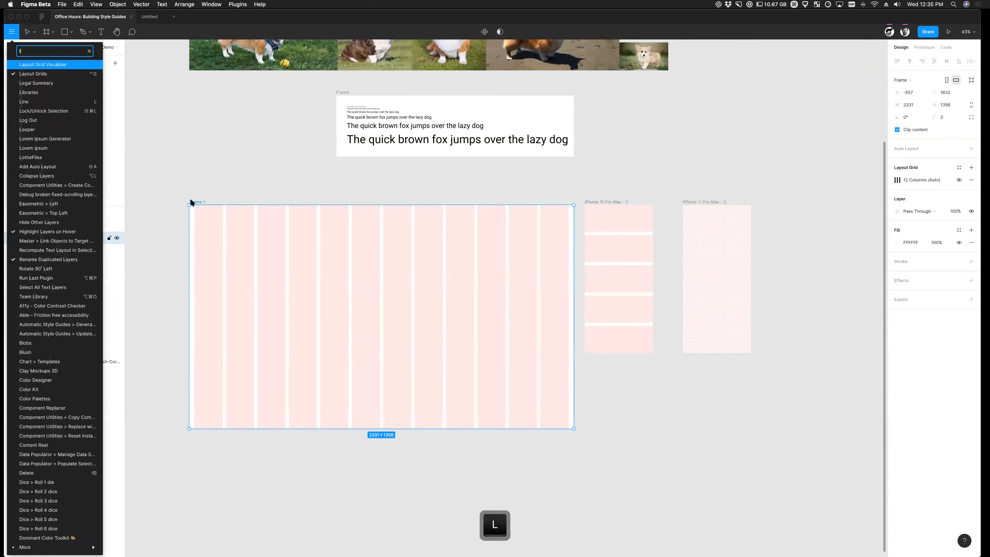
pyautogui.click(70, 65)
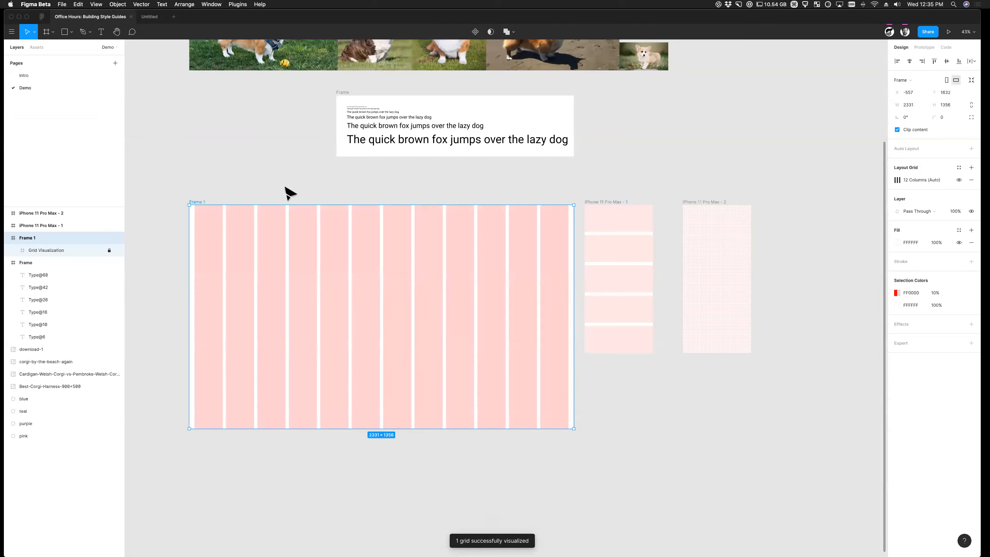
# - Hide Frame 1's 12-column layout grid and expand its Grid Visualization and 12 column grid layers
pyautogui.click(959, 180)
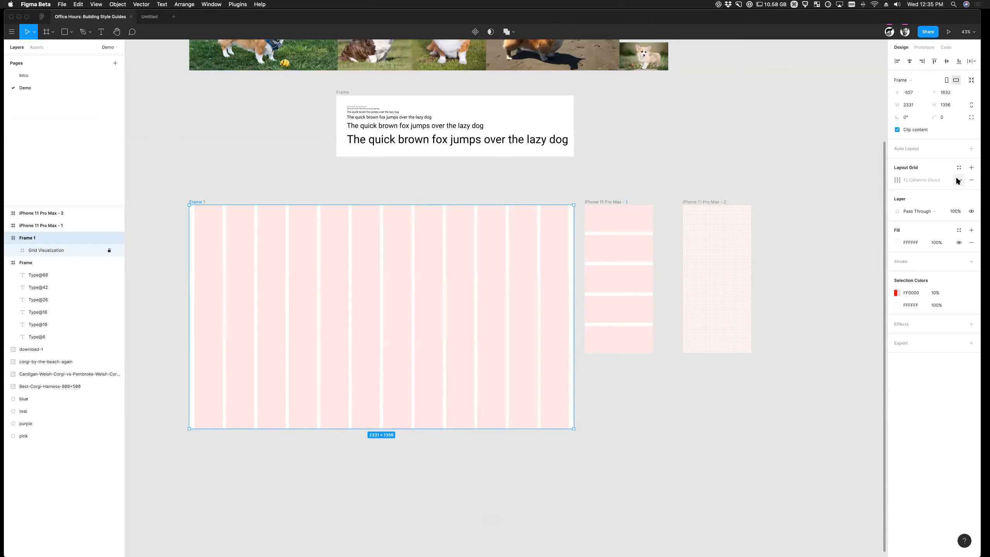
pyautogui.click(187, 188)
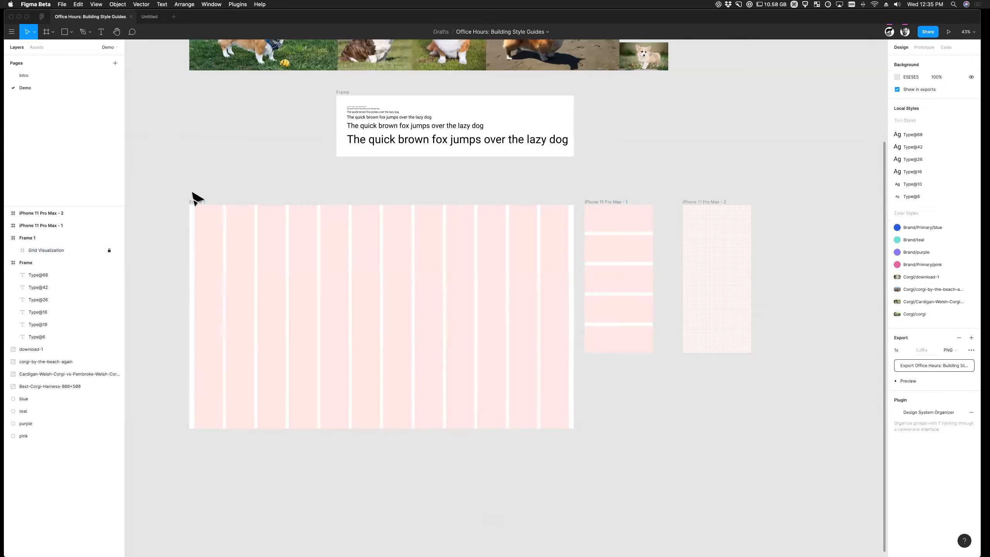
pyautogui.click(196, 202)
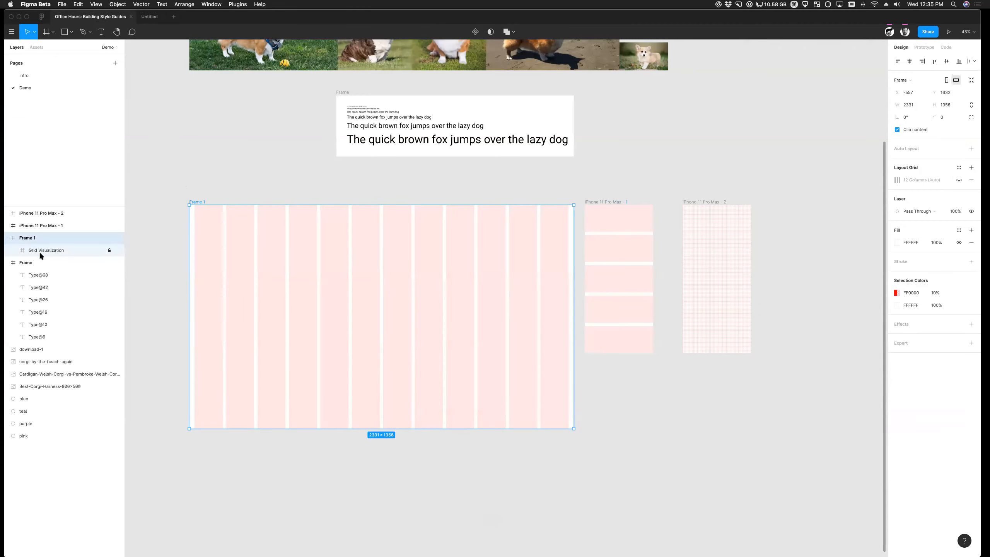
pyautogui.click(13, 251)
pyautogui.click(22, 262)
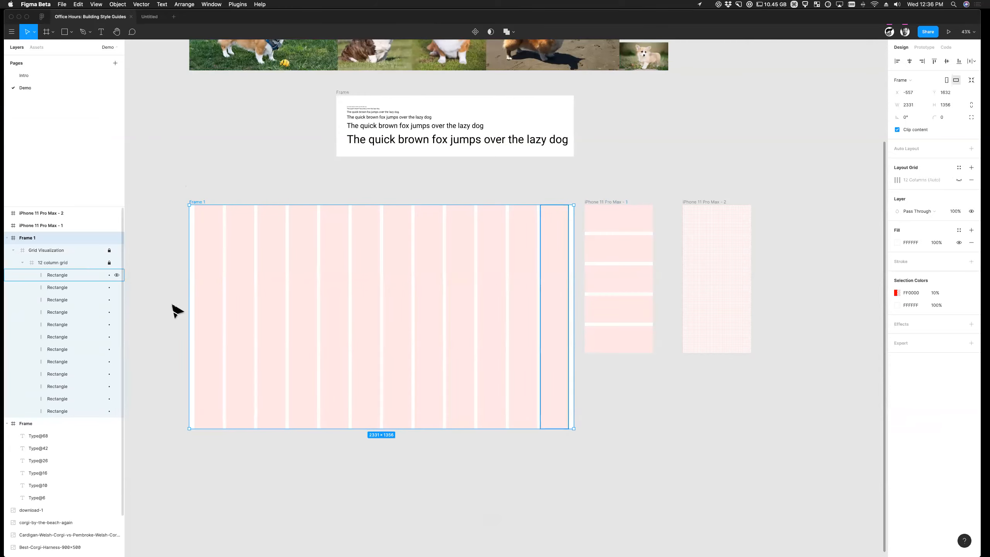
# - Recolor Frame 1's visualized grid columns from the selection colors to purple A311D6
pyautogui.scroll(5, 177, 299)
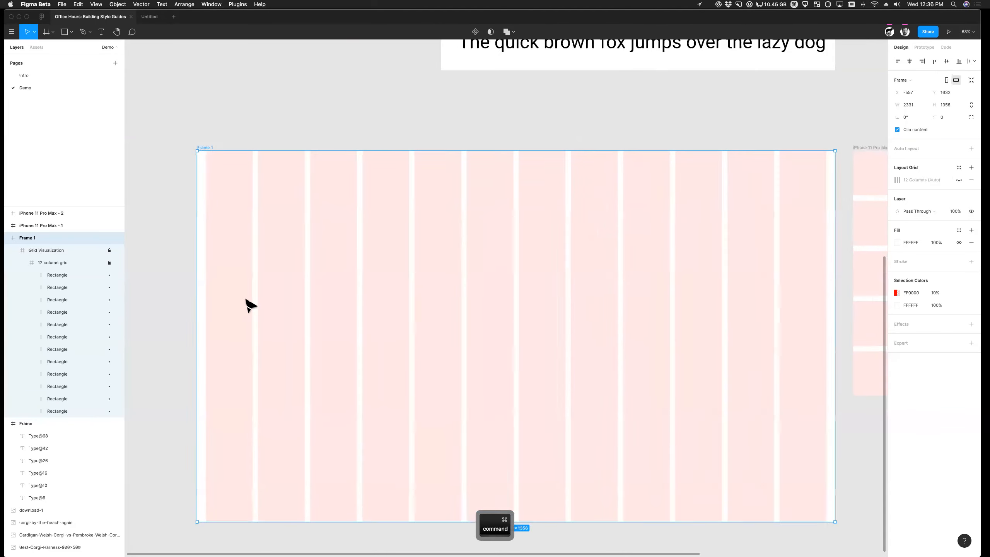
pyautogui.scroll(3, 245, 305)
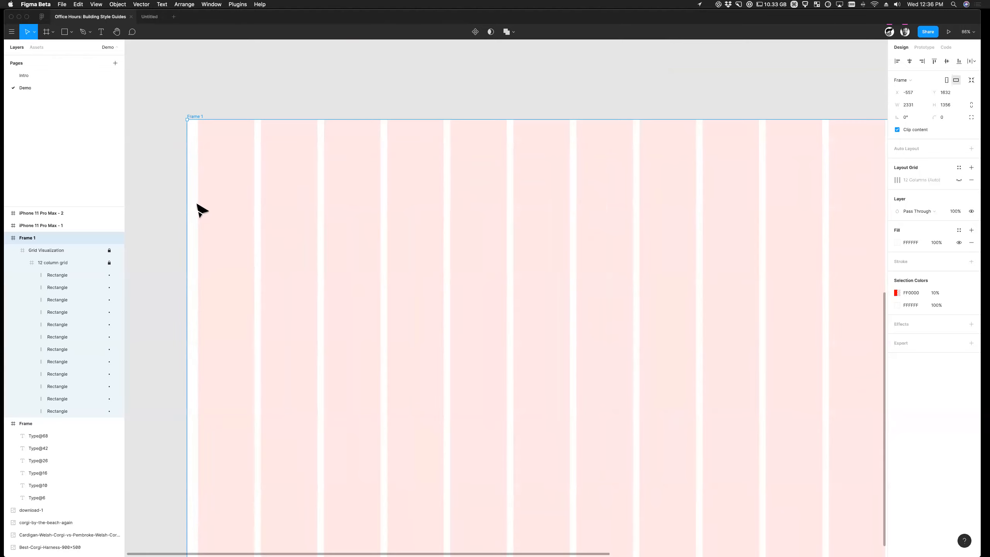
pyautogui.scroll(-6, 287, 264)
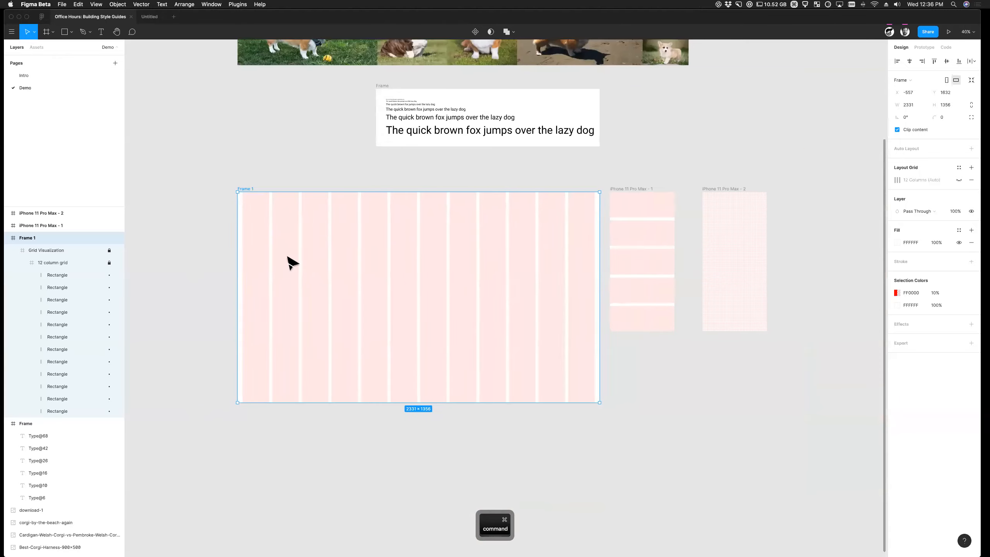
pyautogui.hscroll(3, 351, 288)
pyautogui.click(189, 181)
pyautogui.click(183, 189)
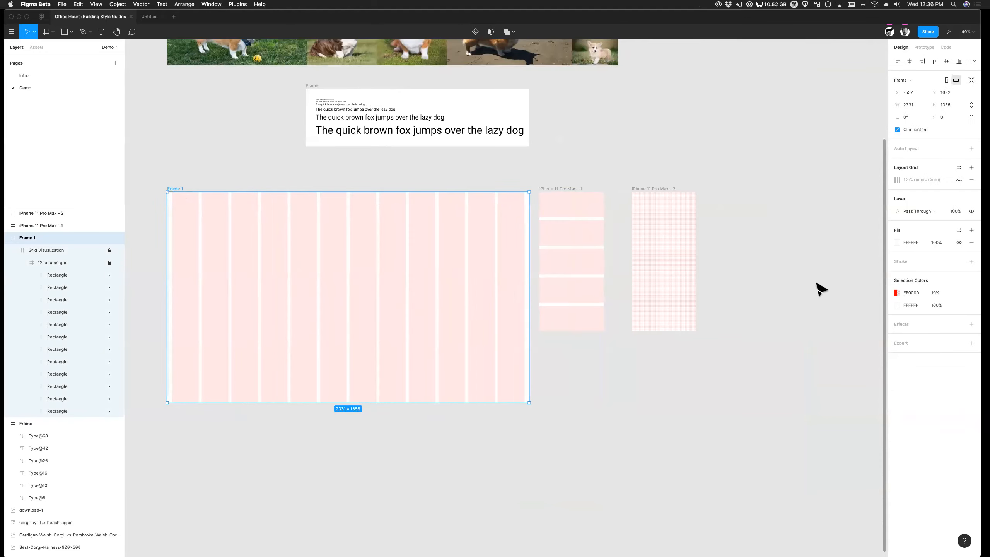
pyautogui.click(896, 293)
pyautogui.moveTo(857, 404); pyautogui.dragTo(866, 404)
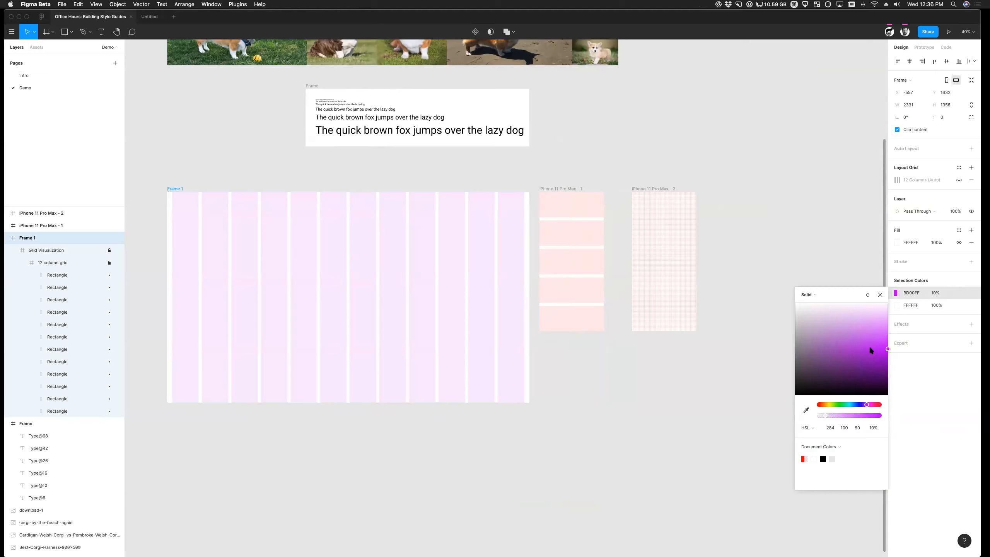
pyautogui.press('Escape')
# - Run the Layout Grid Visualizer plugin on both iPhone 11 Pro Max frames together
pyautogui.click(571, 198)
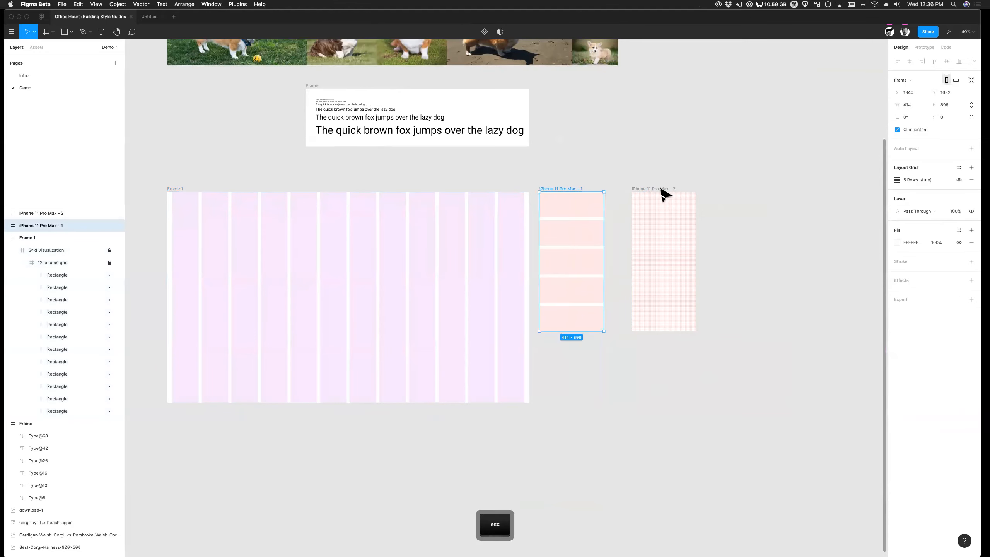
pyautogui.keyDown('shift'); pyautogui.click(661, 188); pyautogui.keyUp('shift')
pyautogui.press('super+slash')
pyautogui.write('l')
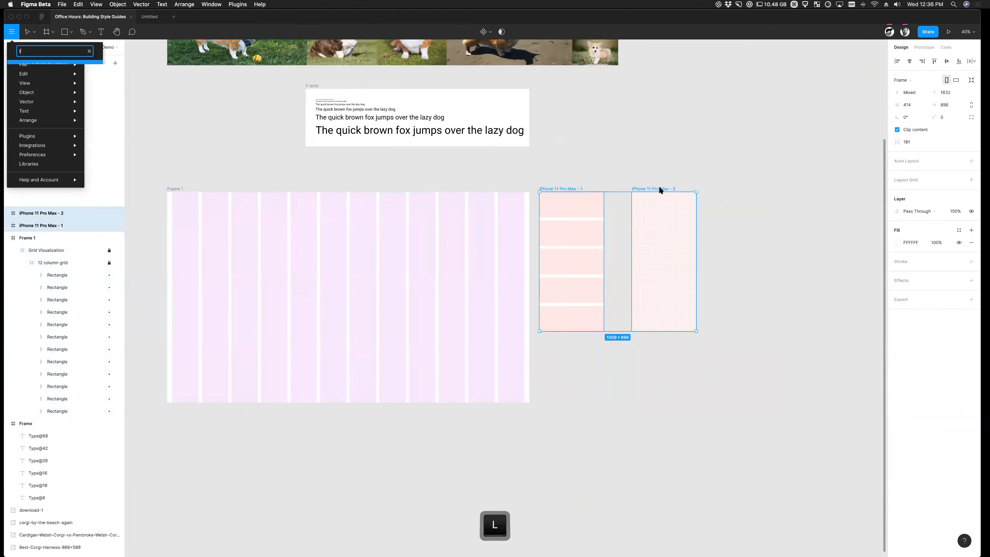
pyautogui.write('ayout')
pyautogui.press('Return')
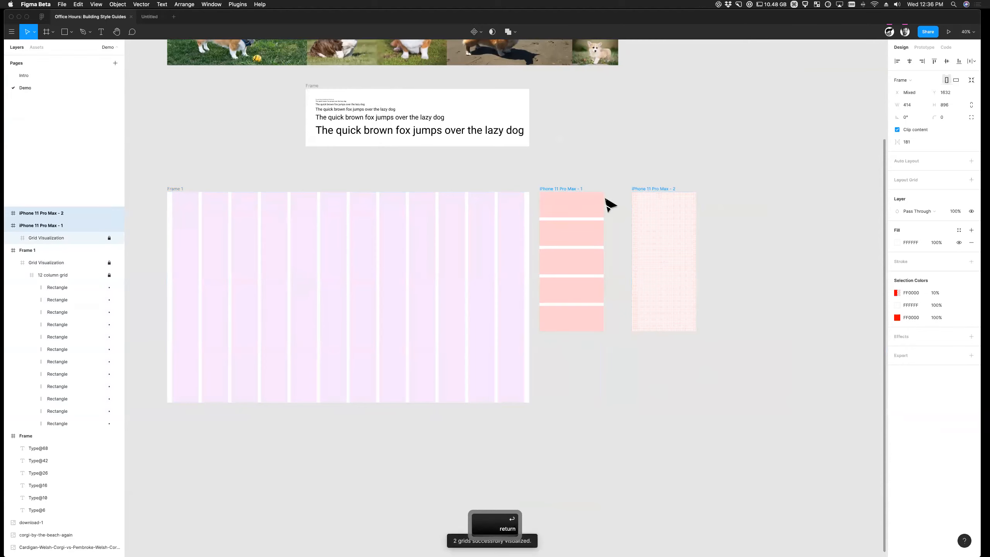
# - Hide the layout grids of both iPhone 11 Pro Max frames, leaving only their grid visualizations to inspect
pyautogui.click(607, 203)
pyautogui.click(579, 190)
pyautogui.keyDown('shift'); pyautogui.click(652, 188); pyautogui.keyUp('shift')
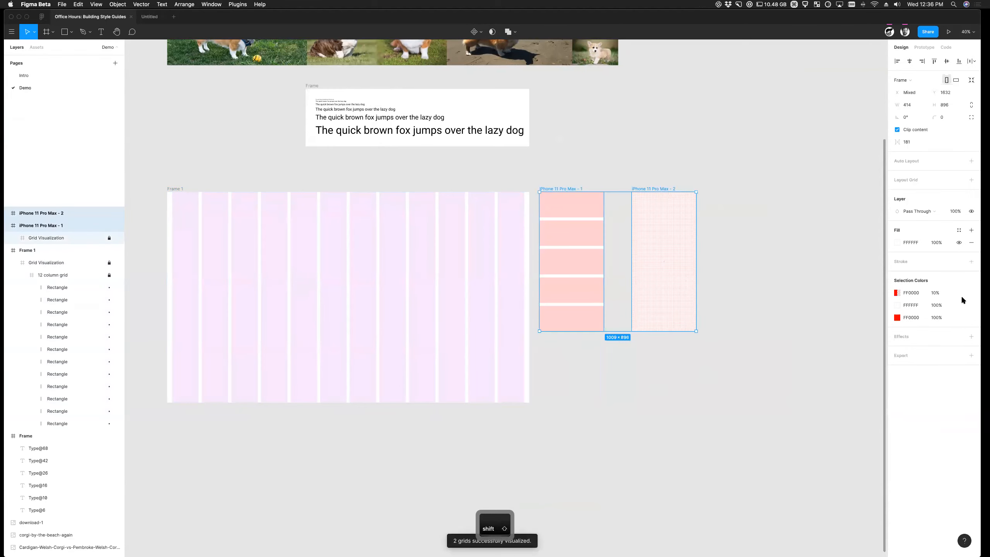
pyautogui.click(770, 234)
pyautogui.click(672, 189)
pyautogui.click(959, 180)
pyautogui.click(843, 173)
pyautogui.click(566, 188)
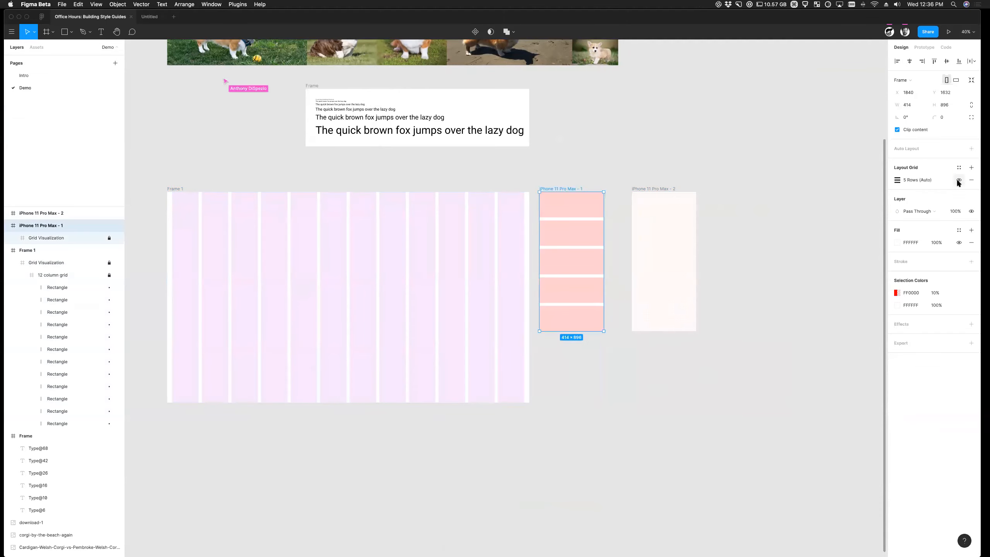
pyautogui.click(959, 179)
pyautogui.scroll(5, 649, 234)
pyautogui.scroll(-2, 649, 235)
pyautogui.scroll(3, 448, 175)
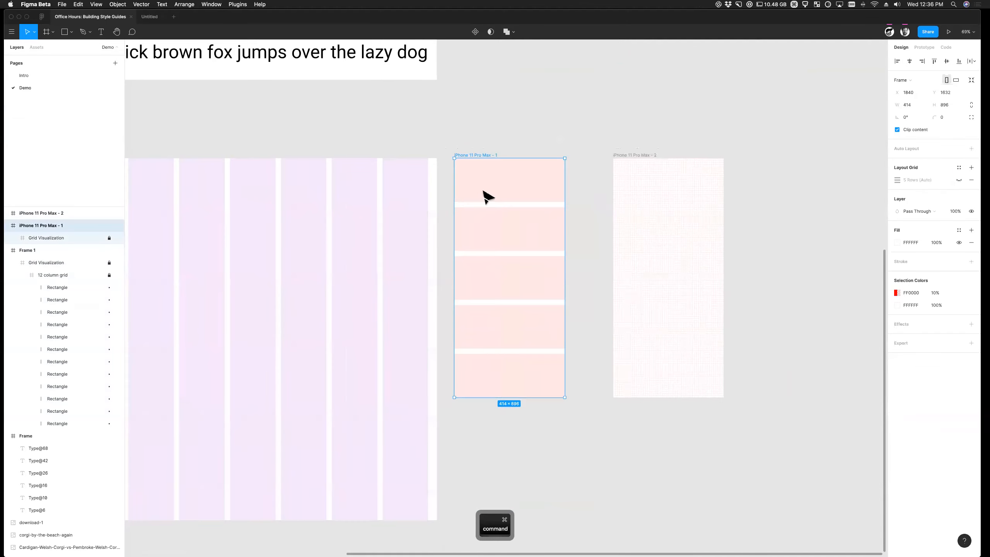
pyautogui.click(589, 149)
pyautogui.click(648, 156)
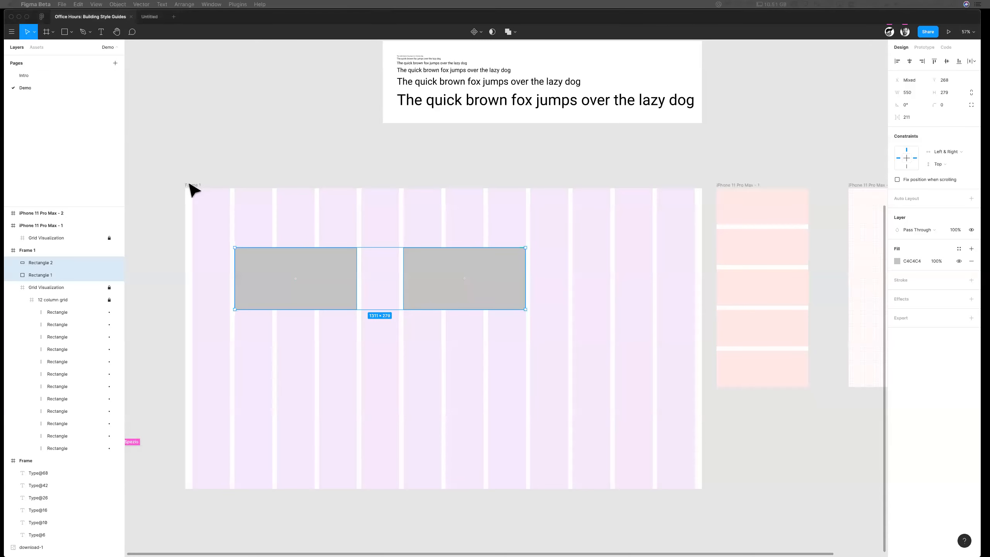
# - Show Frame 1's 12-column layout grid again and remove its Grid Visualization layer
pyautogui.click(193, 186)
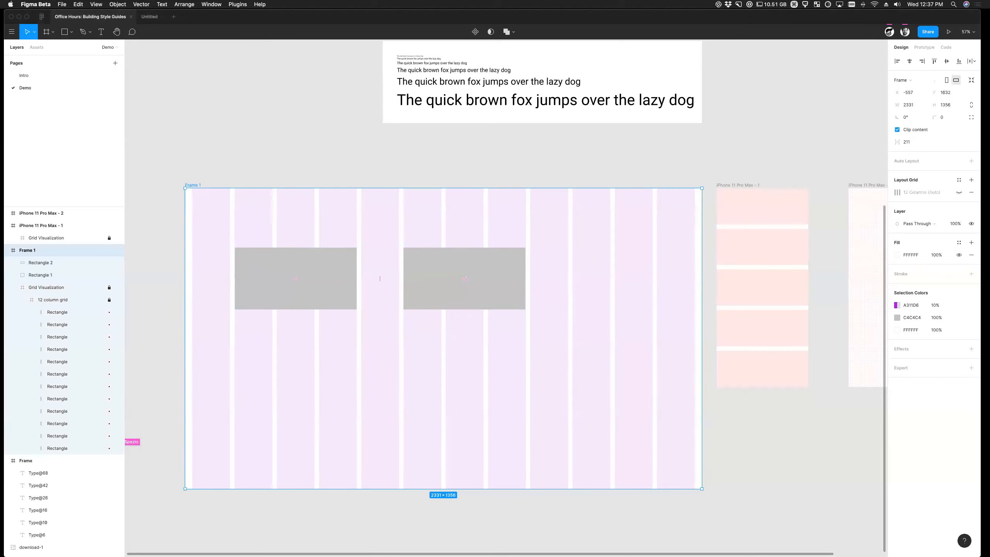
pyautogui.click(320, 143)
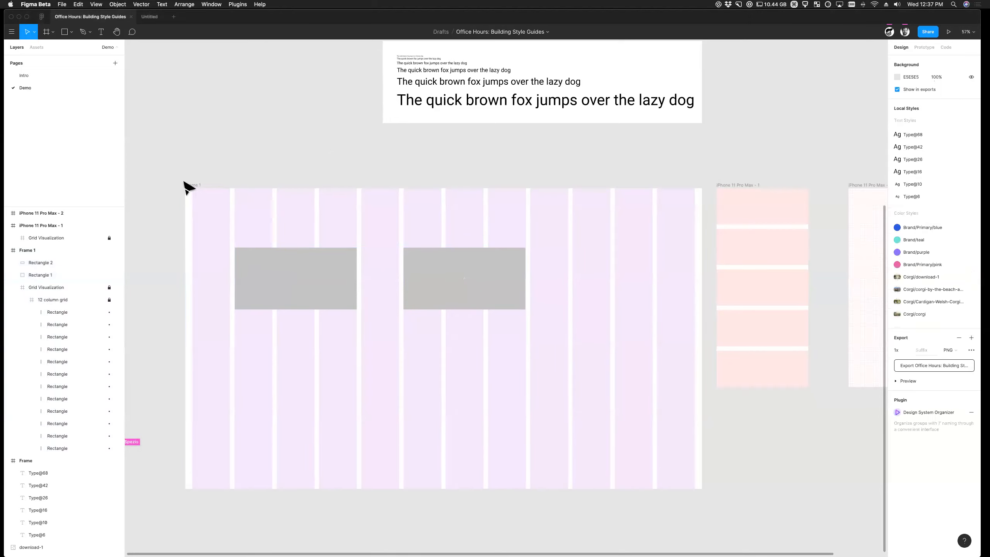
pyautogui.click(198, 194)
pyautogui.click(958, 193)
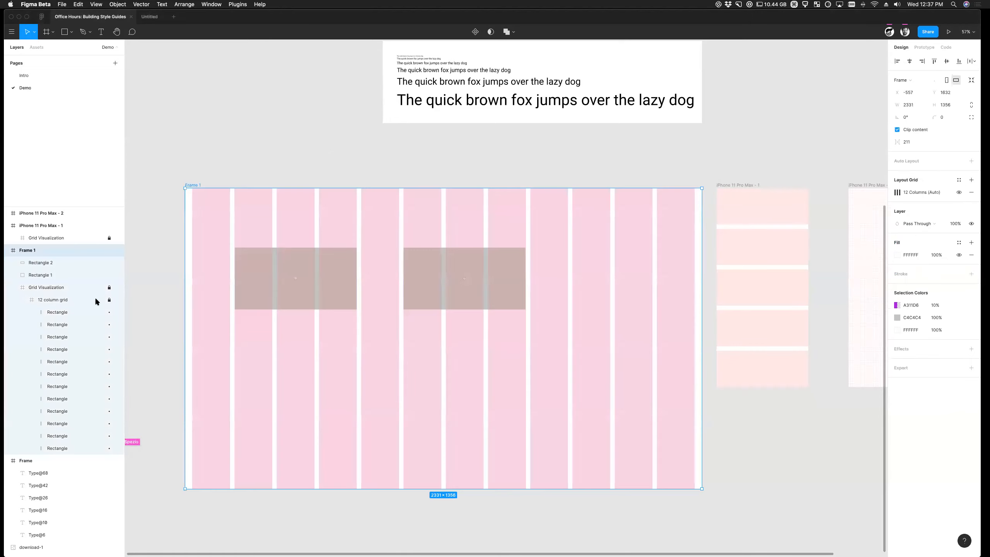
pyautogui.click(58, 285)
pyautogui.press('super+x')
pyautogui.click(198, 187)
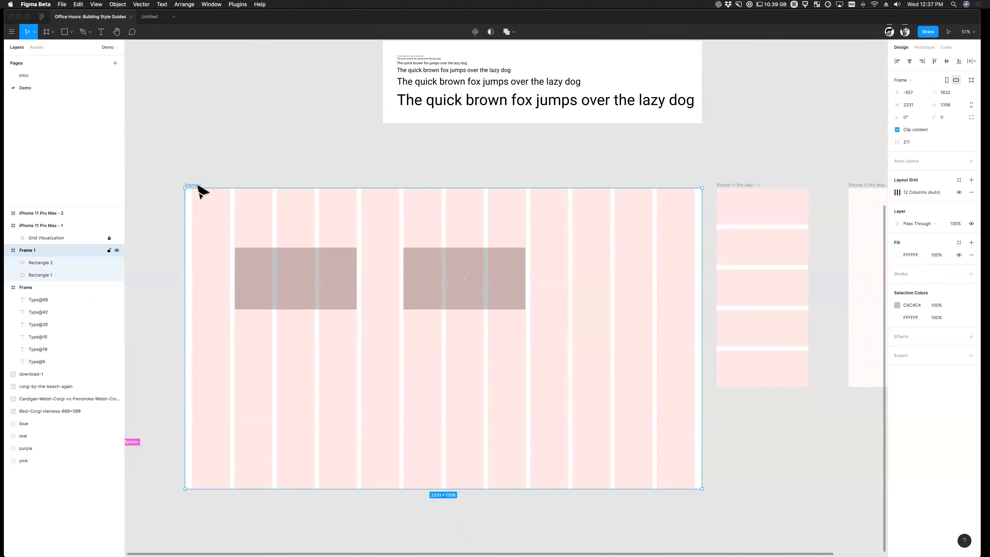
# - Check the constraints of the two gray rectangles in Frame 1
pyautogui.click(334, 285)
pyautogui.click(494, 291)
pyautogui.click(334, 300)
pyautogui.click(492, 297)
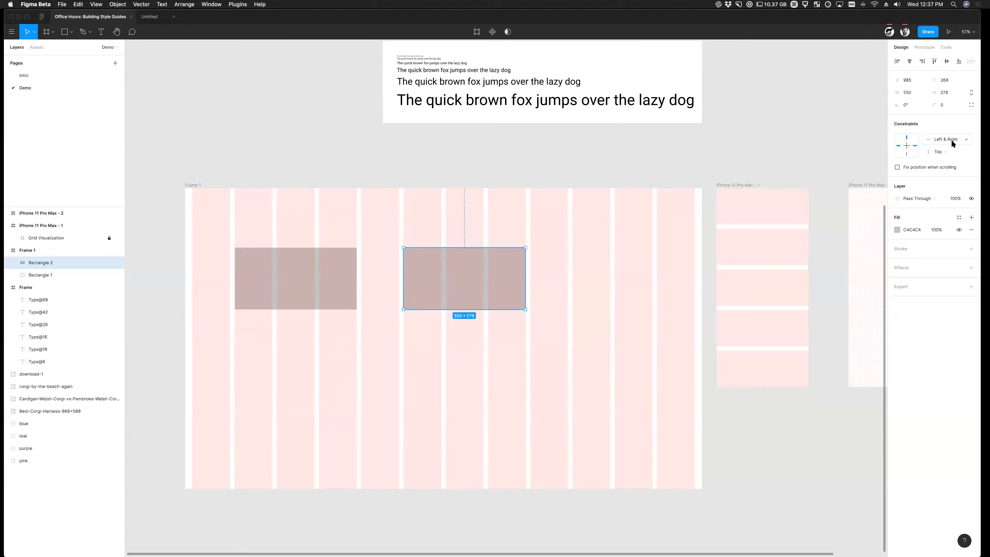
pyautogui.click(176, 183)
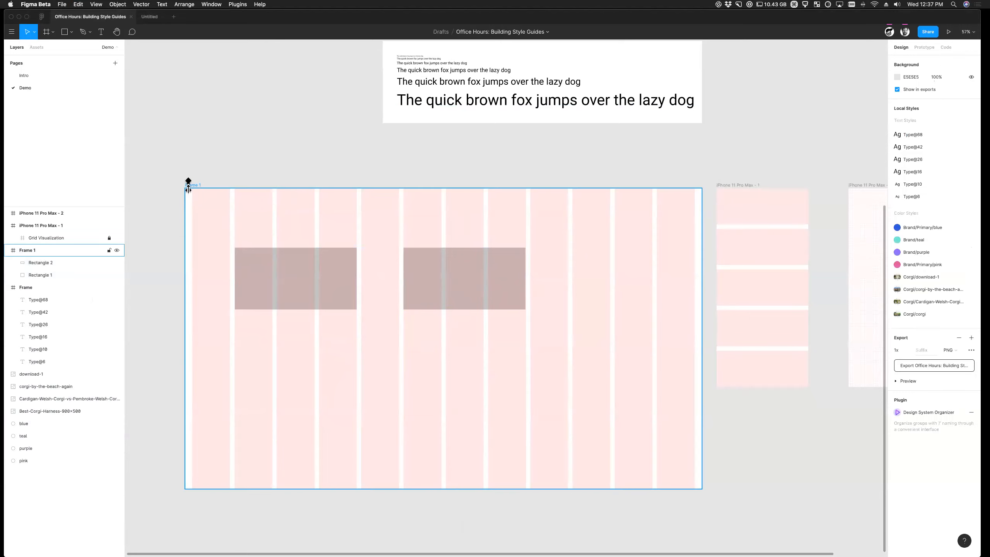
# - Narrow Frame 1 to about 1176 px wide and widen it again to test how the rectangles follow the columns
pyautogui.click(192, 185)
pyautogui.moveTo(702, 450); pyautogui.dragTo(448, 448)
pyautogui.scroll(6, 218, 323)
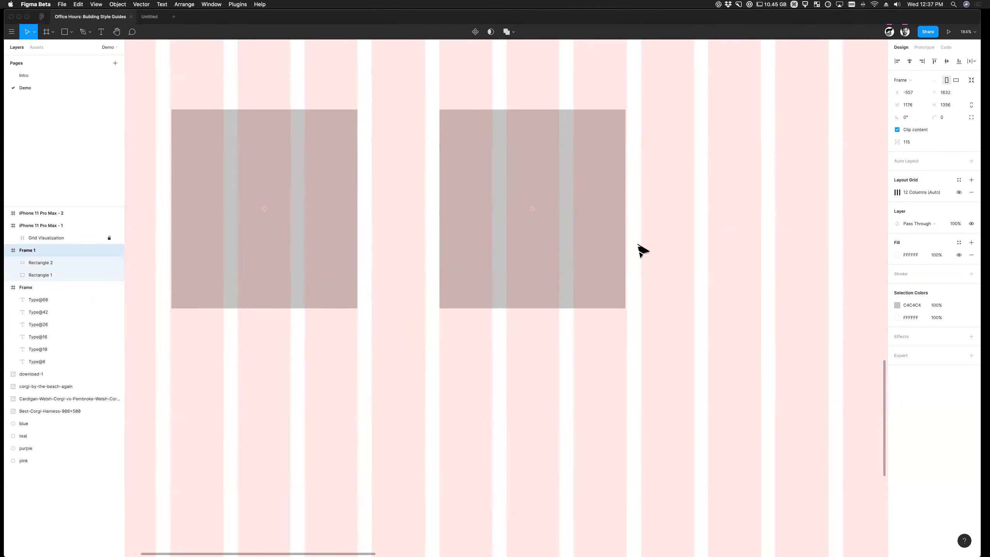
pyautogui.click(624, 239)
pyautogui.scroll(4, 632, 221)
pyautogui.moveTo(620, 197); pyautogui.dragTo(624, 197)
pyautogui.scroll(-10, 579, 259)
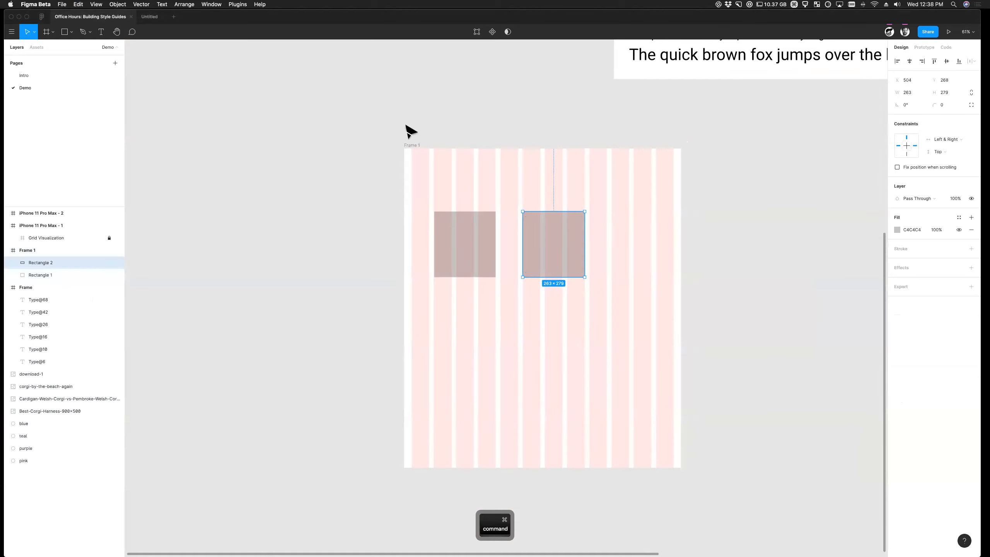
pyautogui.click(456, 186)
pyautogui.moveTo(683, 339); pyautogui.dragTo(793, 314)
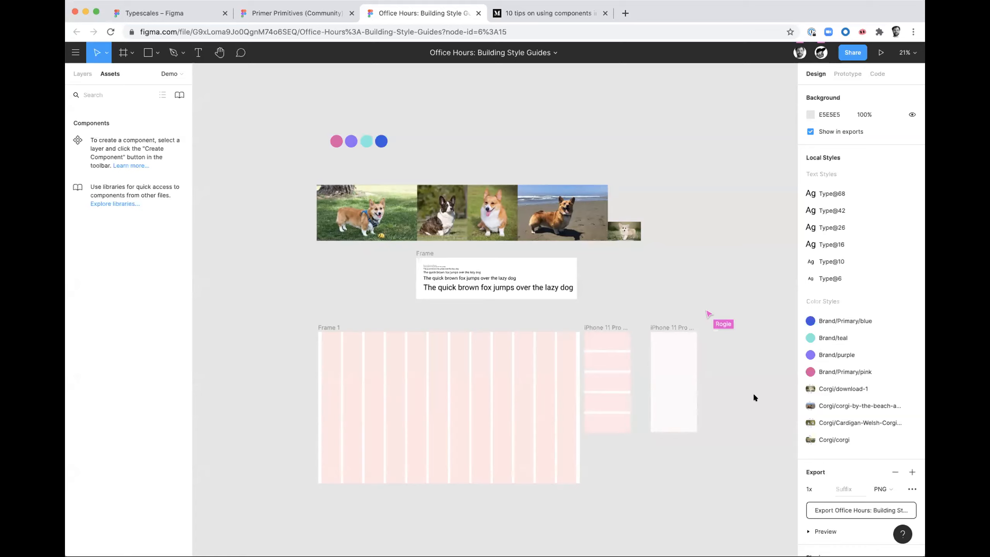
# - In the browser, leave the file for the Figma Community page and switch the workspace to Twigma
pyautogui.click(605, 13)
pyautogui.click(76, 52)
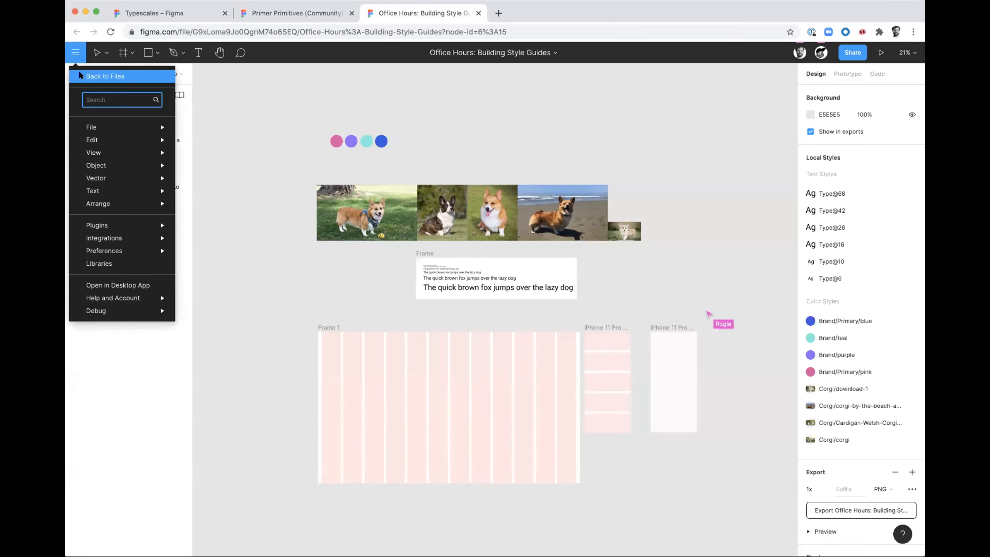
pyautogui.click(81, 76)
pyautogui.click(100, 105)
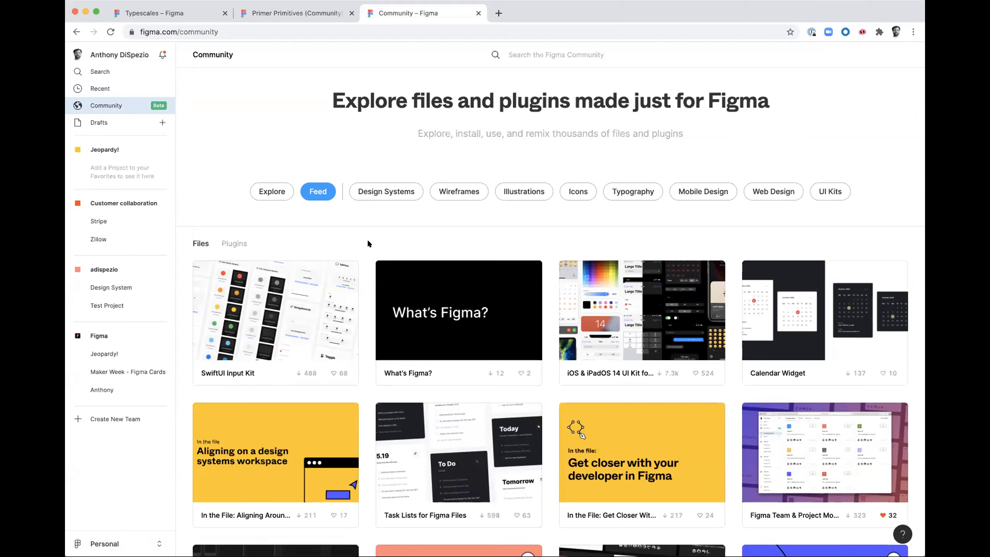
pyautogui.click(98, 543)
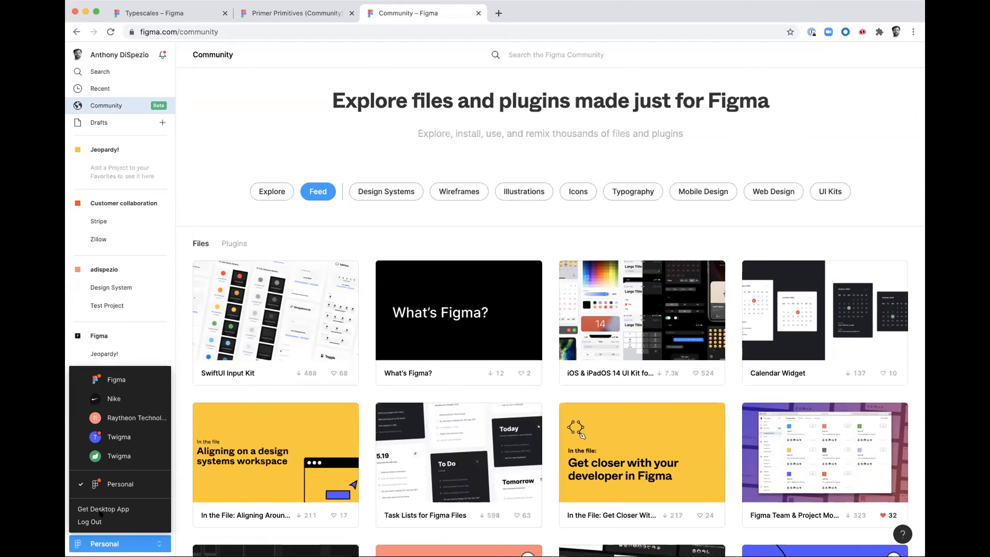
pyautogui.click(118, 444)
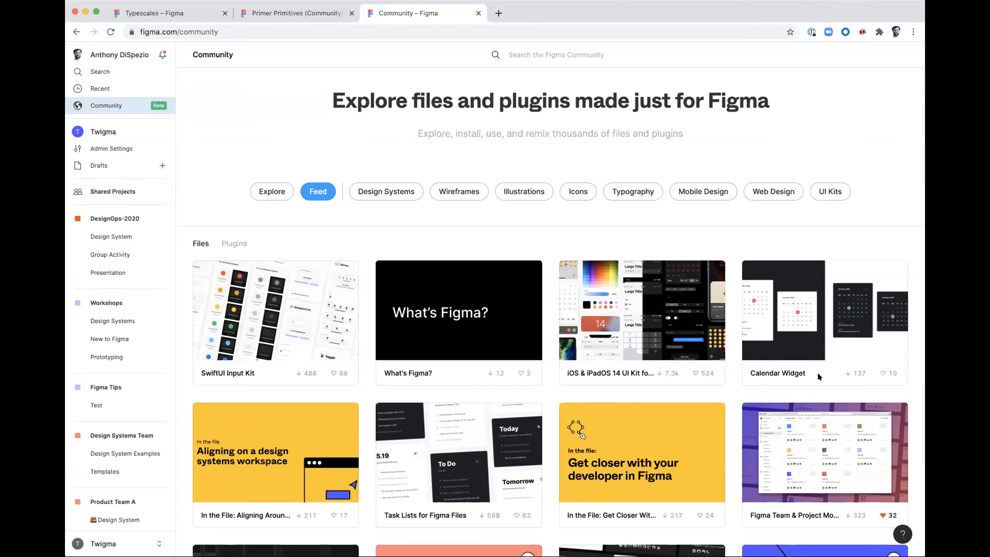
# - Search the Figma Community for "primer"
pyautogui.scroll(-2, 761, 319)
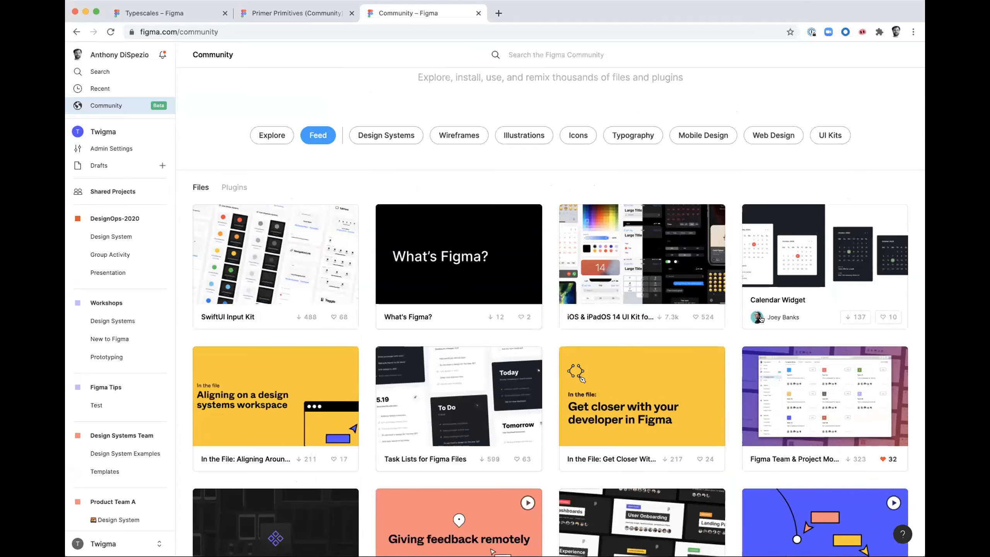
pyautogui.scroll(2, 761, 320)
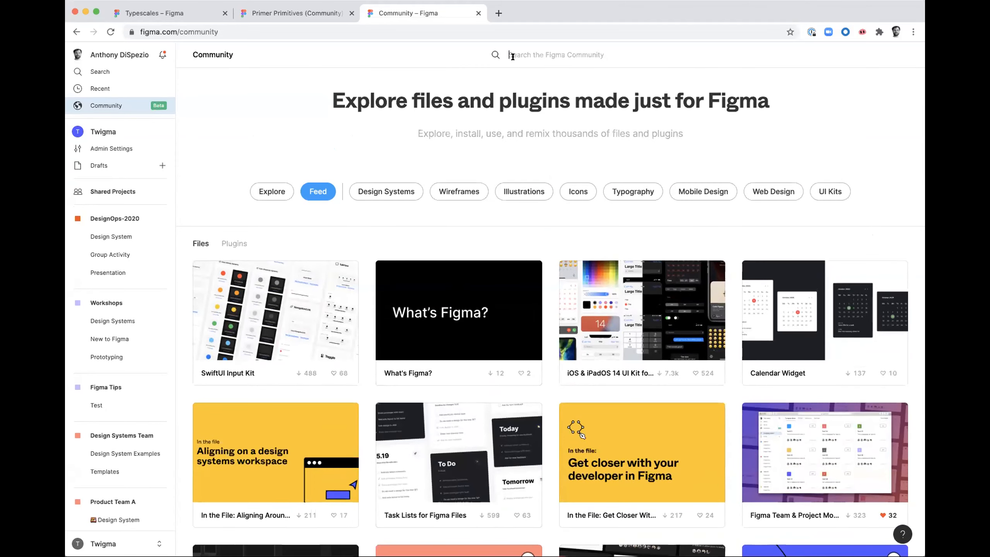
pyautogui.click(512, 57)
pyautogui.write('primer')
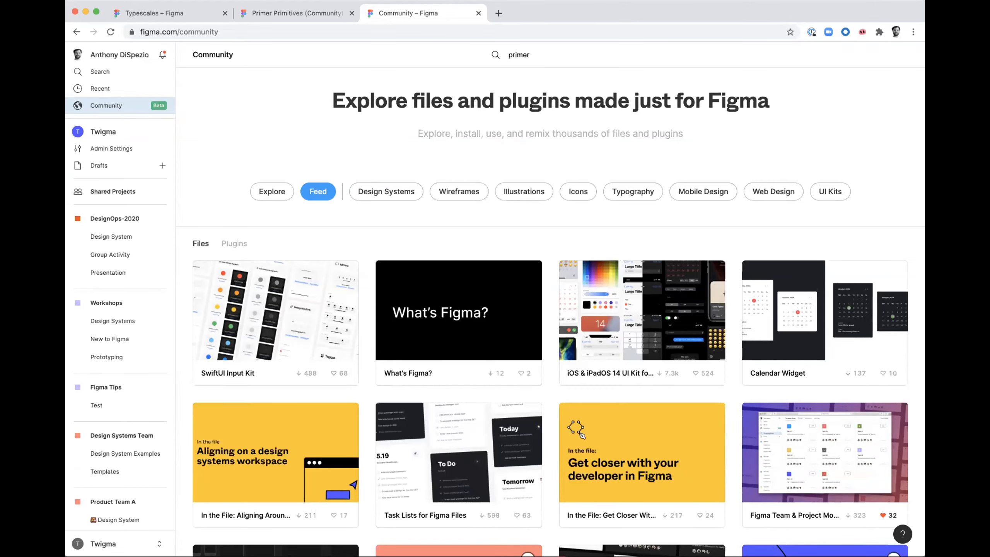
pyautogui.press('Return')
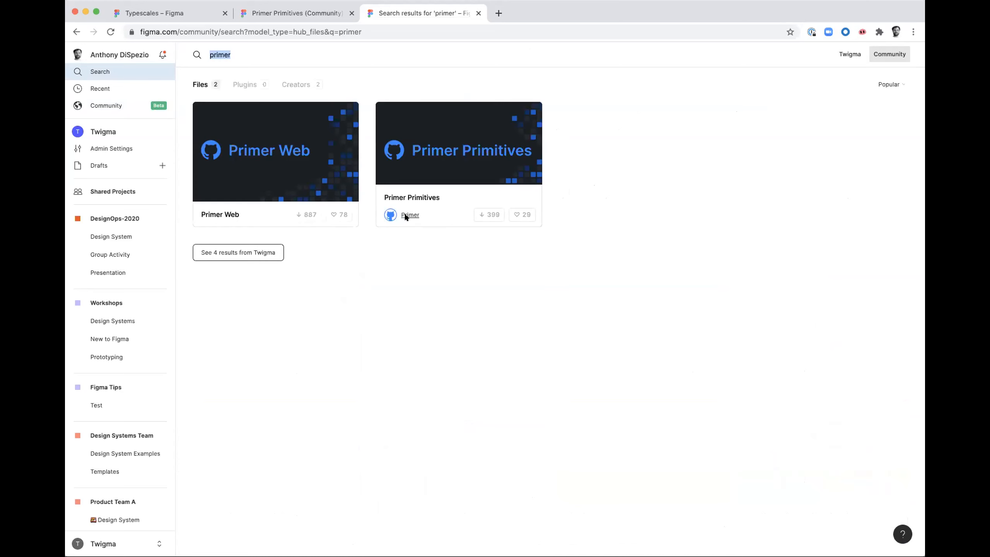
# - Open the Primer creator profile, duplicate its Primer Primitives file, and switch to the copy
pyautogui.click(402, 214)
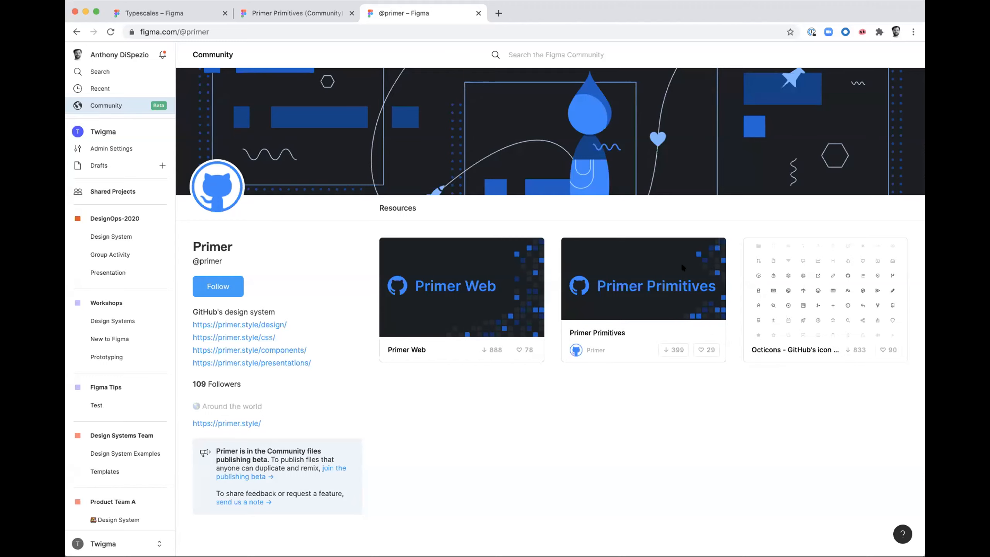
pyautogui.click(594, 292)
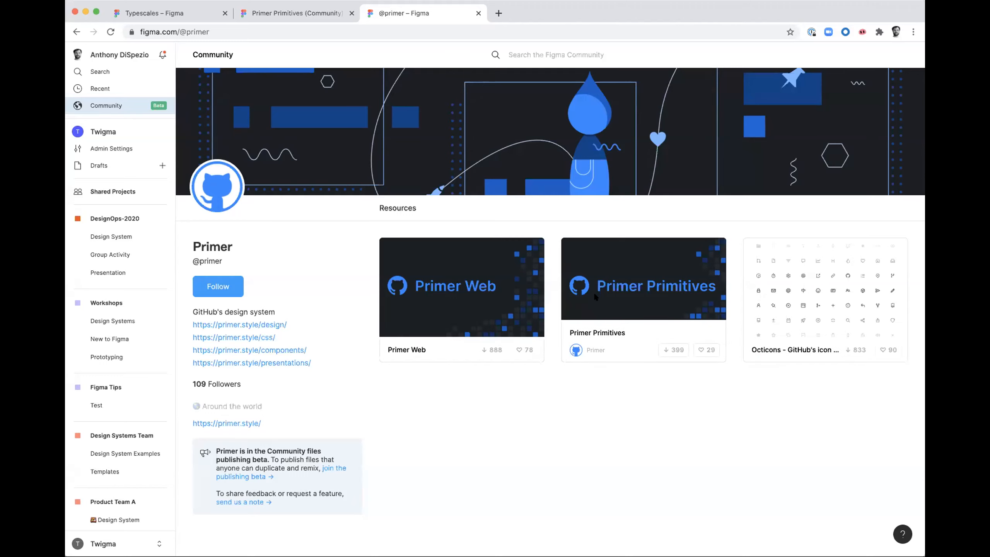
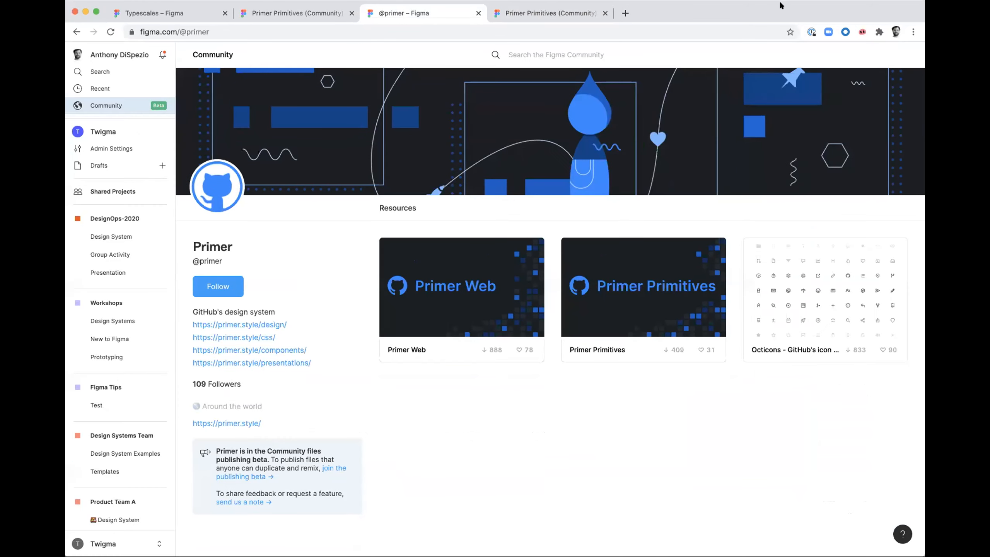
pyautogui.click(555, 13)
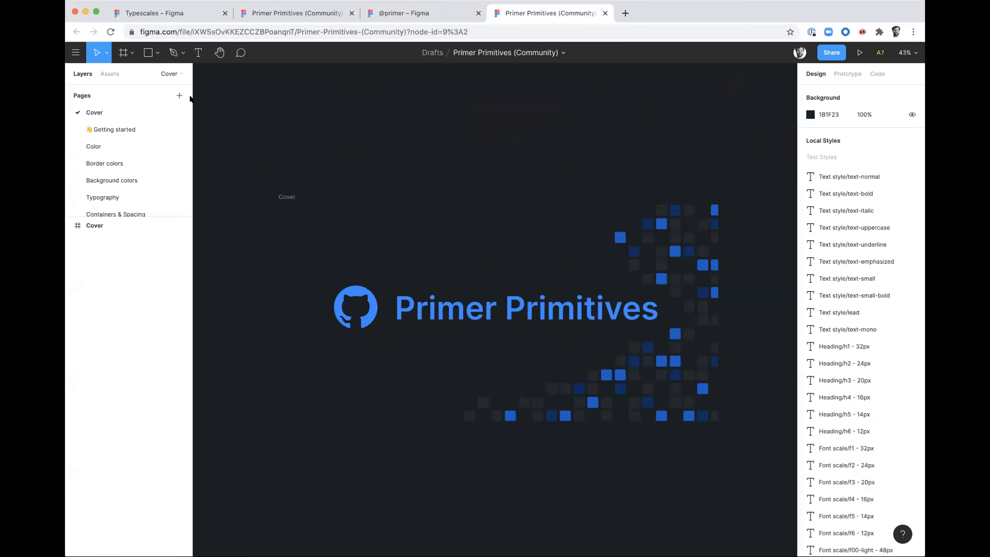
# - Set the Cover frame on the Cover page as the thumbnail of the Primer Primitives file
pyautogui.click(113, 128)
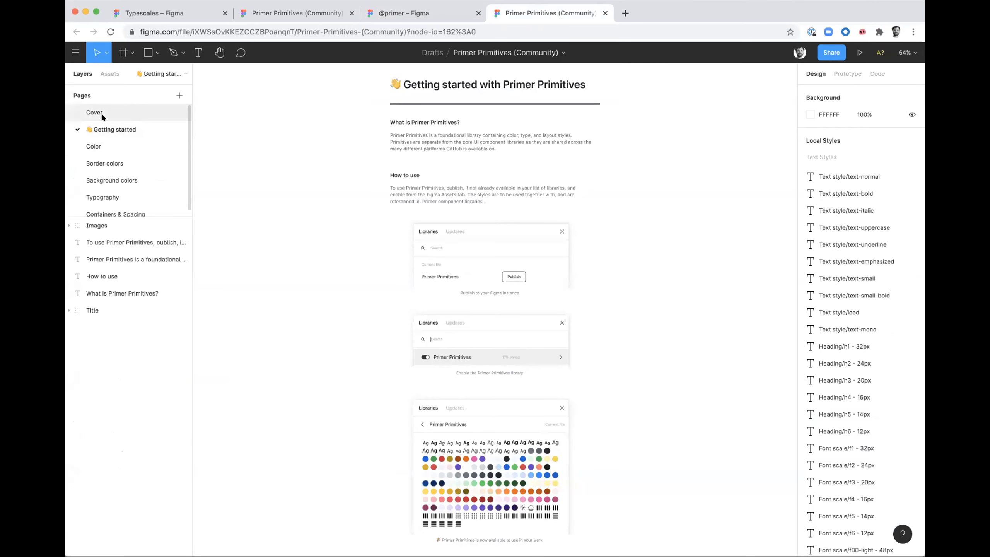
pyautogui.click(100, 113)
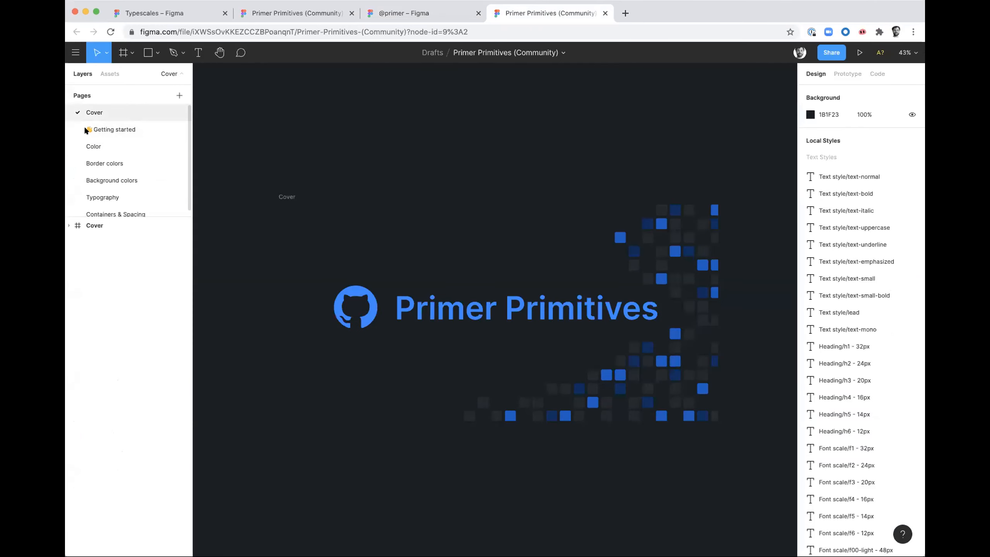
pyautogui.rightClick(282, 194)
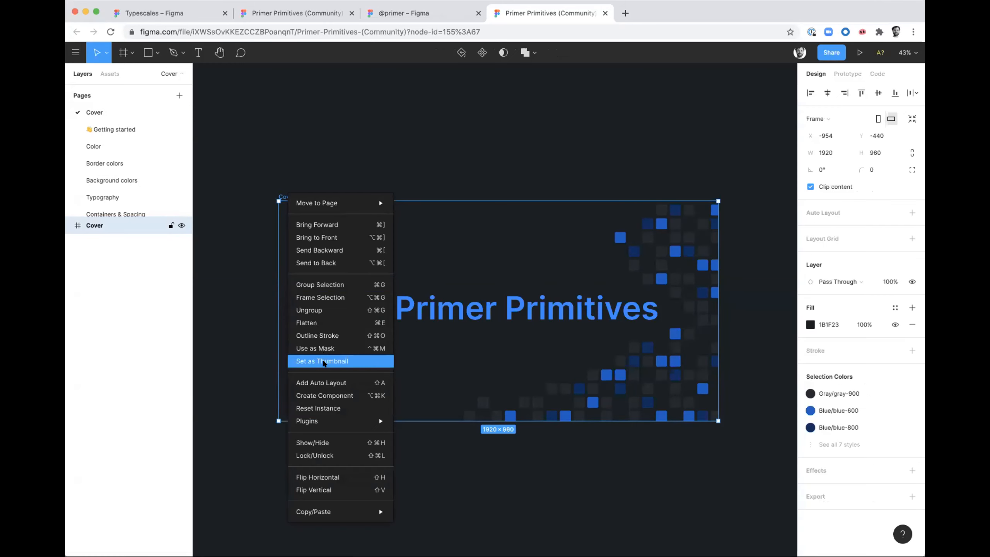
pyautogui.click(322, 361)
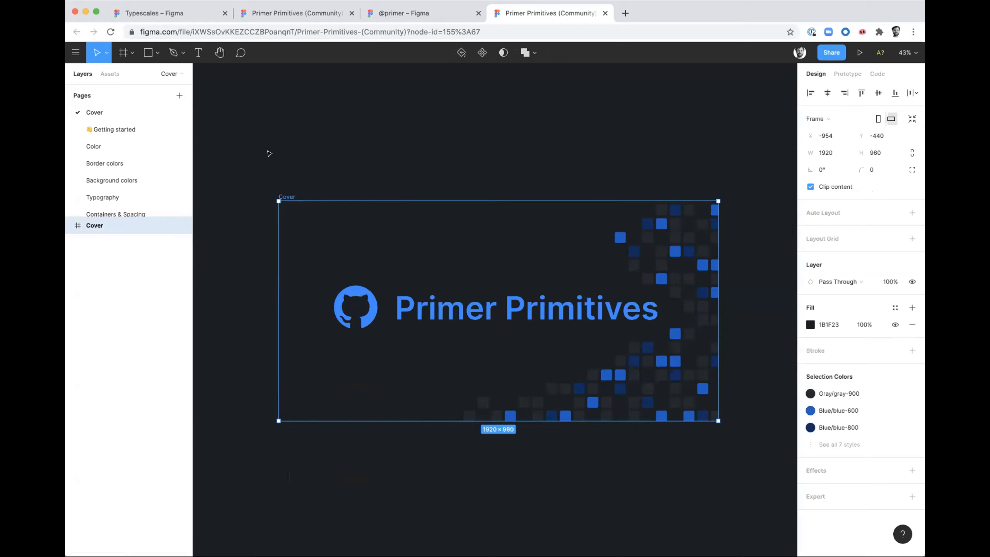
# - Read through the Getting started page, from the introduction and usage notes to the library screenshots, and return to its title
pyautogui.click(109, 133)
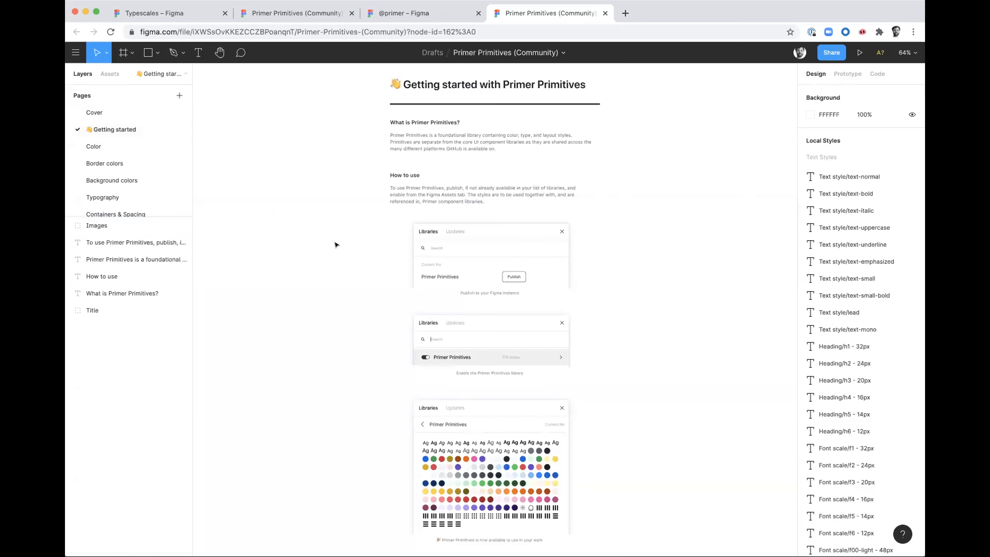
pyautogui.scroll(3, 336, 245)
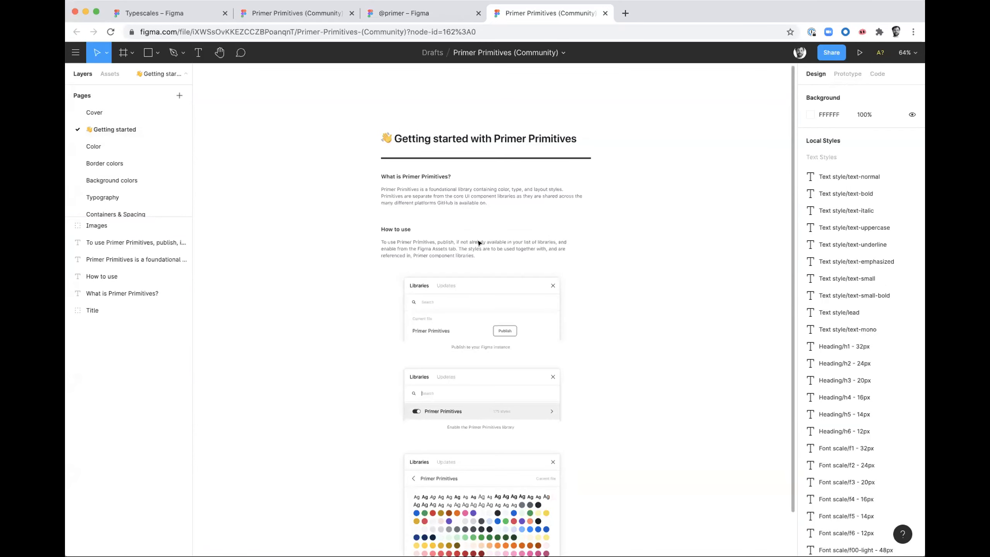
pyautogui.scroll(5, 478, 240)
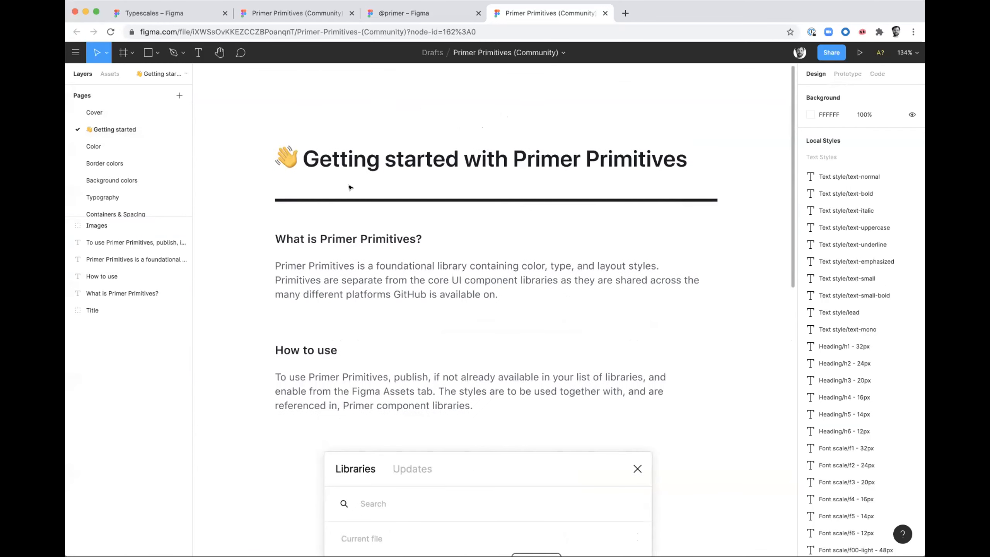
pyautogui.scroll(-3, 470, 212)
pyautogui.scroll(-1, 471, 214)
pyautogui.scroll(3, 471, 214)
pyautogui.scroll(-8, 460, 217)
pyautogui.scroll(-3, 396, 331)
pyautogui.scroll(-5, 406, 324)
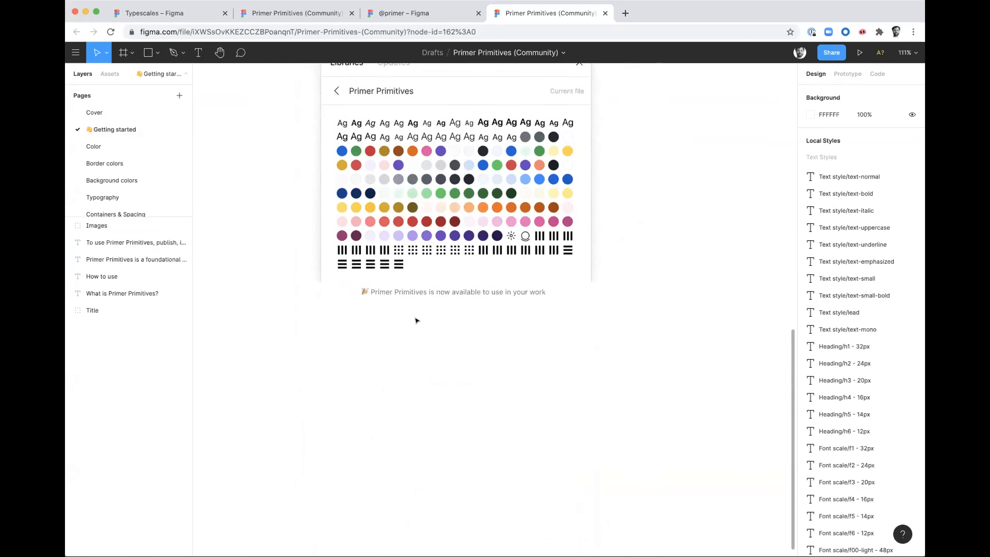
pyautogui.scroll(3, 416, 318)
pyautogui.scroll(-5, 453, 382)
pyautogui.scroll(-5, 453, 381)
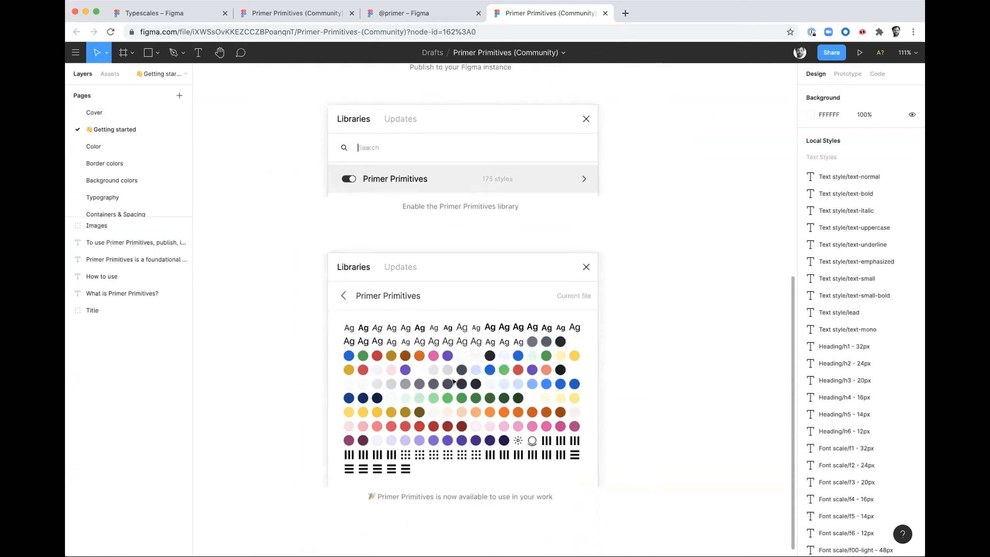
pyautogui.scroll(2, 453, 383)
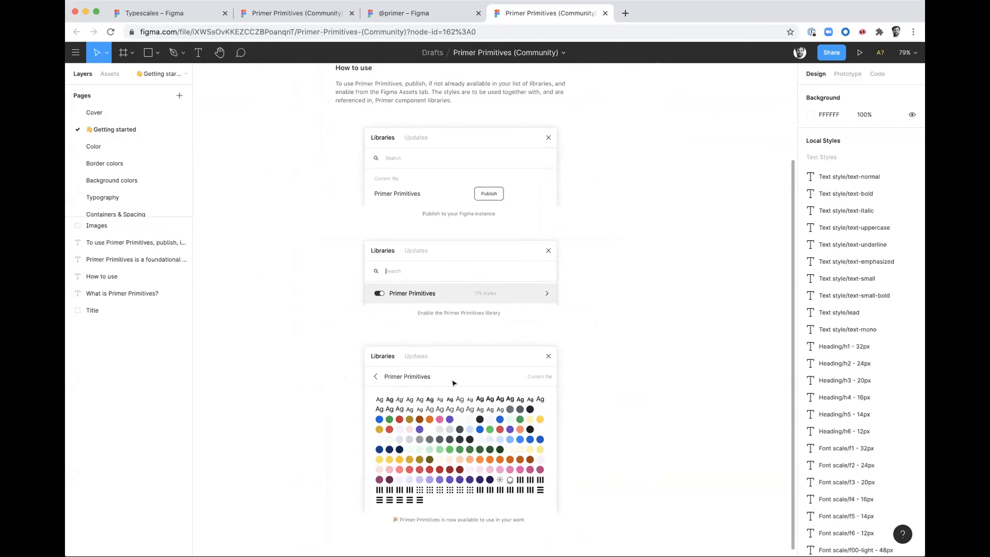
pyautogui.scroll(5, 489, 369)
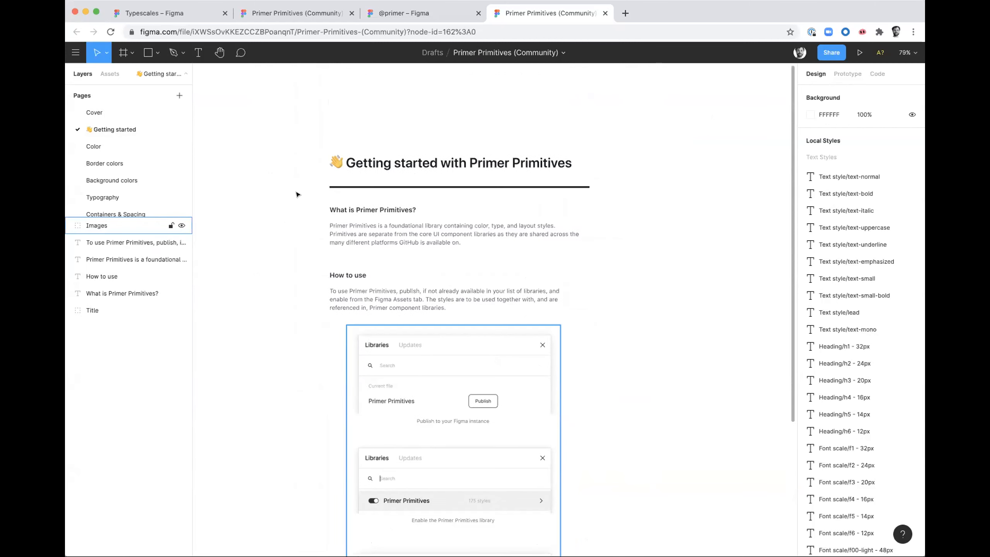
# - Look through the Color, Border colors, Background colors, Typography and Containers & Spacing pages and check the file's component assets
pyautogui.click(104, 139)
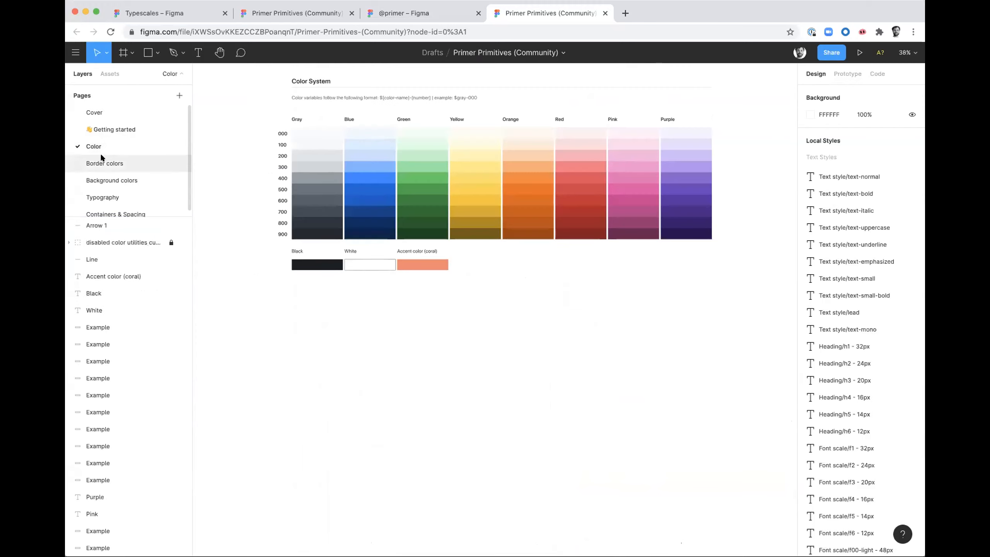
pyautogui.click(101, 156)
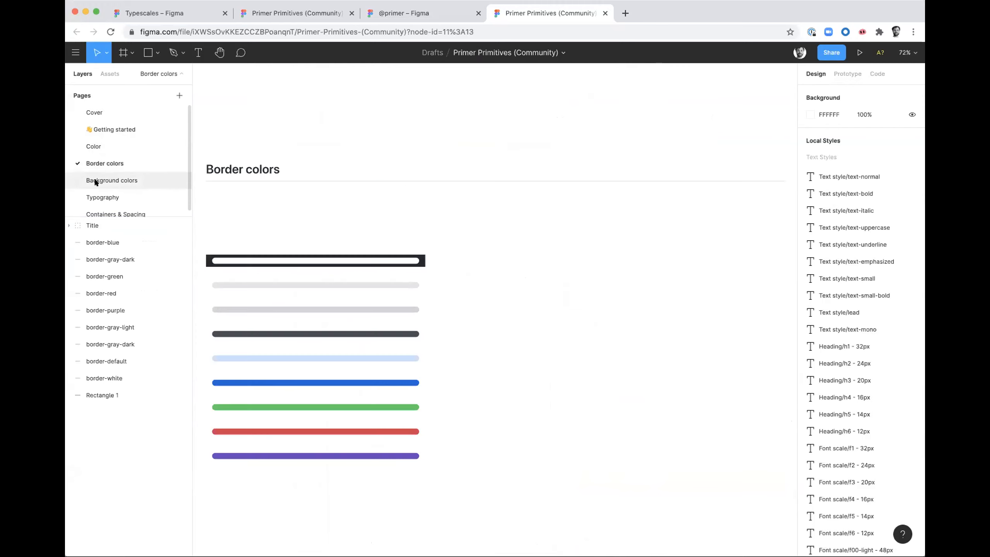
pyautogui.click(105, 180)
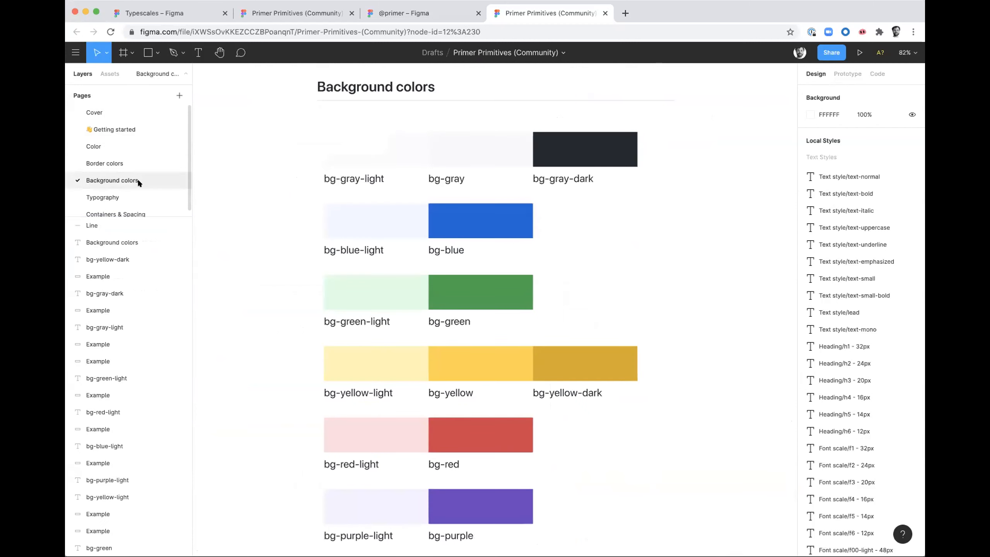
pyautogui.click(131, 189)
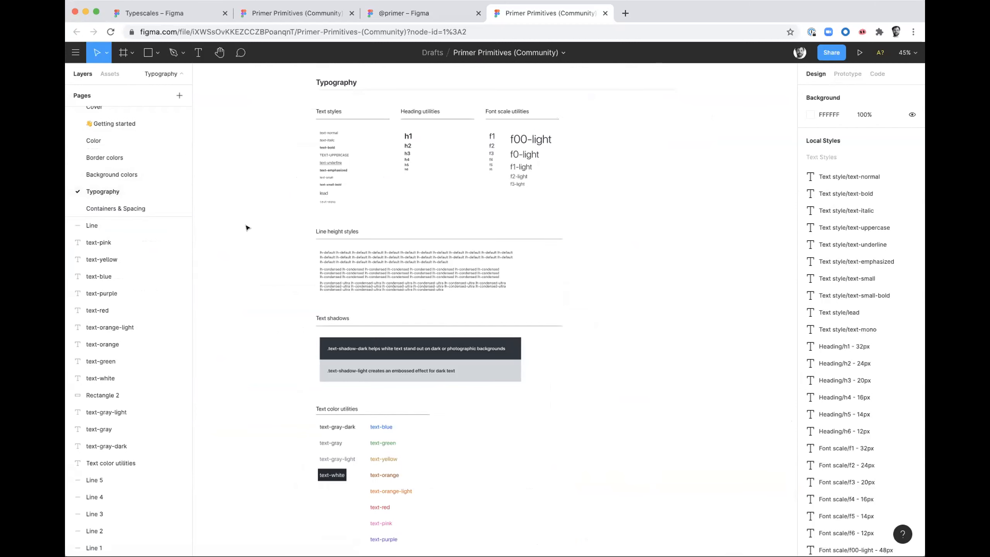
pyautogui.click(110, 74)
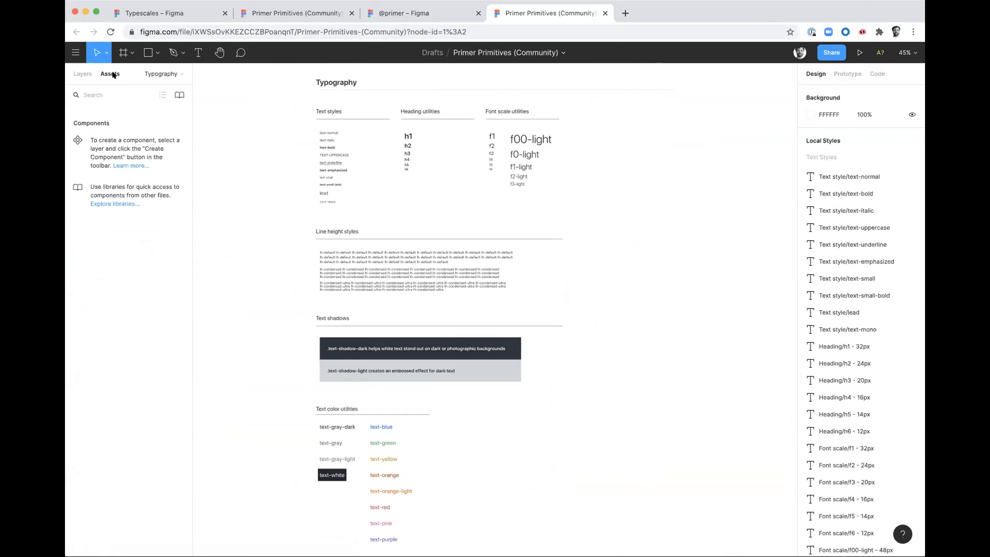
pyautogui.click(83, 74)
pyautogui.click(120, 207)
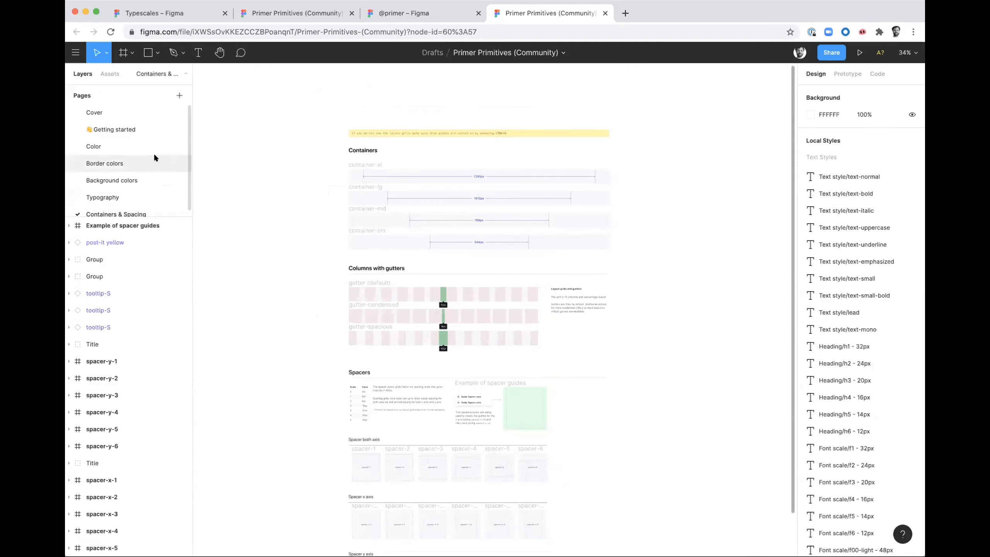
# - Return to the Color page and compare its color system with the file's local color styles
pyautogui.click(144, 147)
pyautogui.scroll(-15, 871, 275)
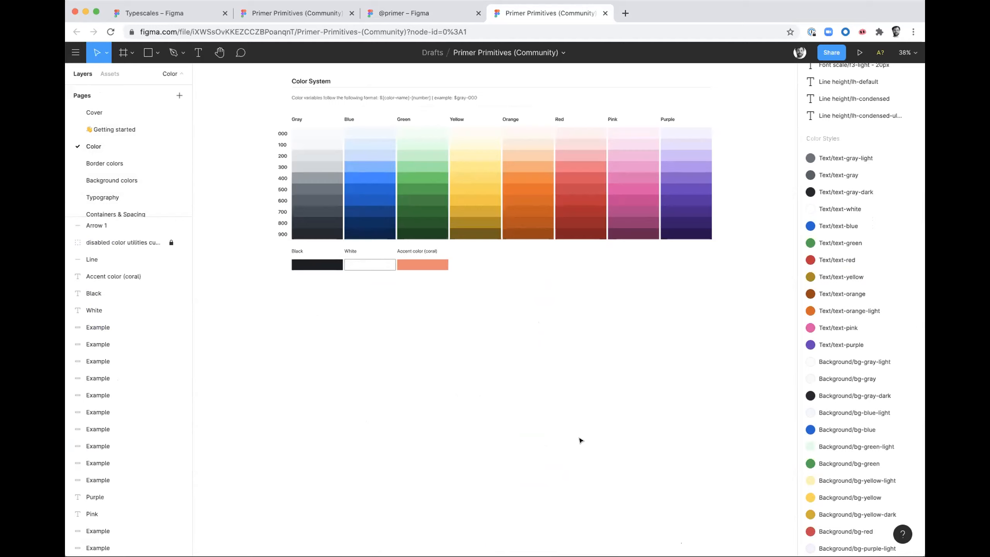
pyautogui.scroll(5, 580, 440)
pyautogui.scroll(-4, 580, 440)
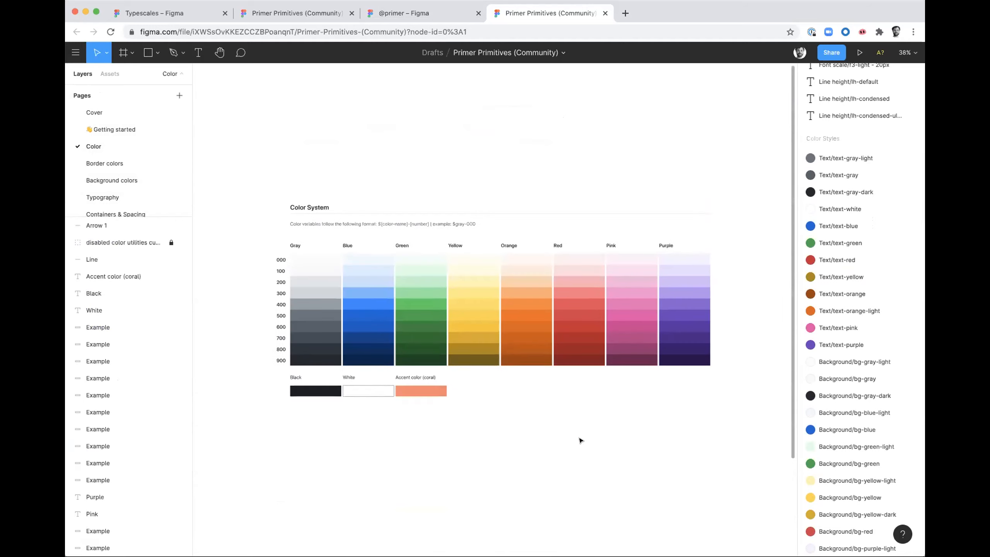
pyautogui.scroll(-2, 580, 440)
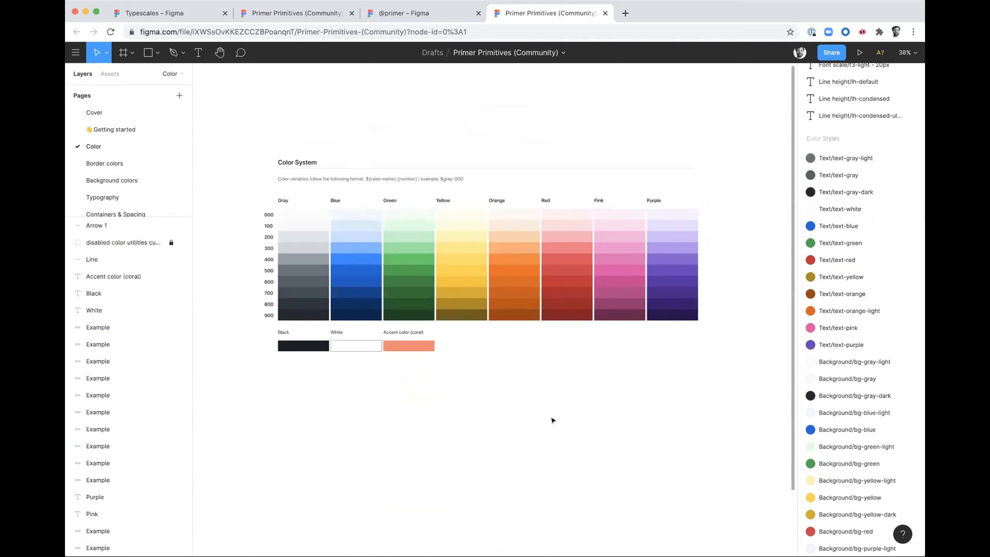
pyautogui.rightClick(475, 353)
pyautogui.moveTo(494, 383)
pyautogui.moveTo(628, 353)
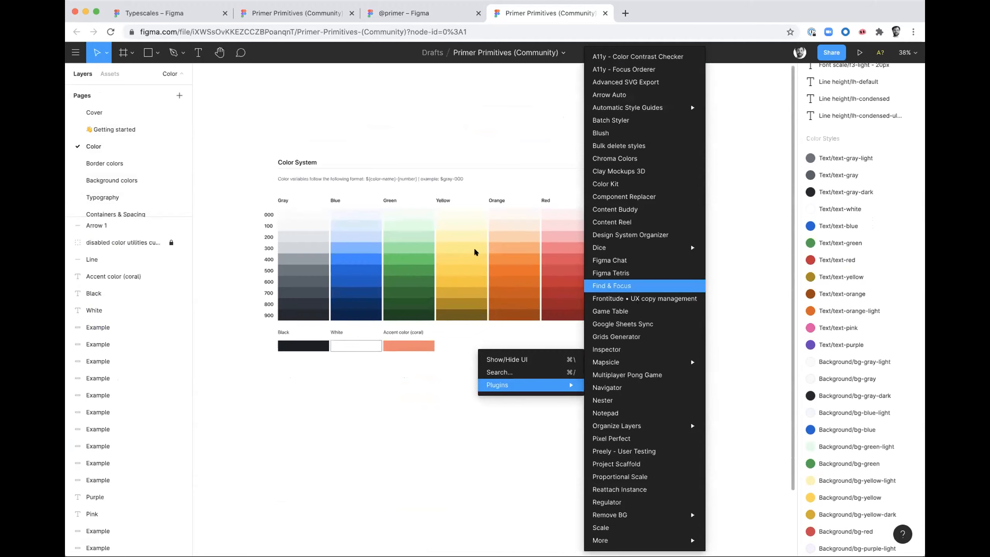
pyautogui.click(498, 175)
# - Open the plugin management page from the Primer Primitives canvas
pyautogui.rightClick(447, 120)
pyautogui.moveTo(480, 154)
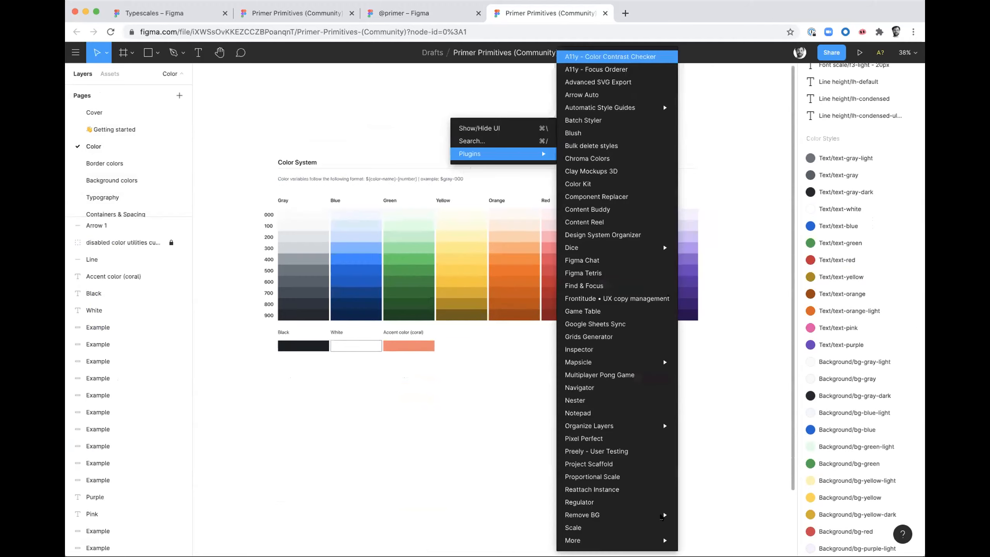
pyautogui.moveTo(624, 540)
pyautogui.click(698, 538)
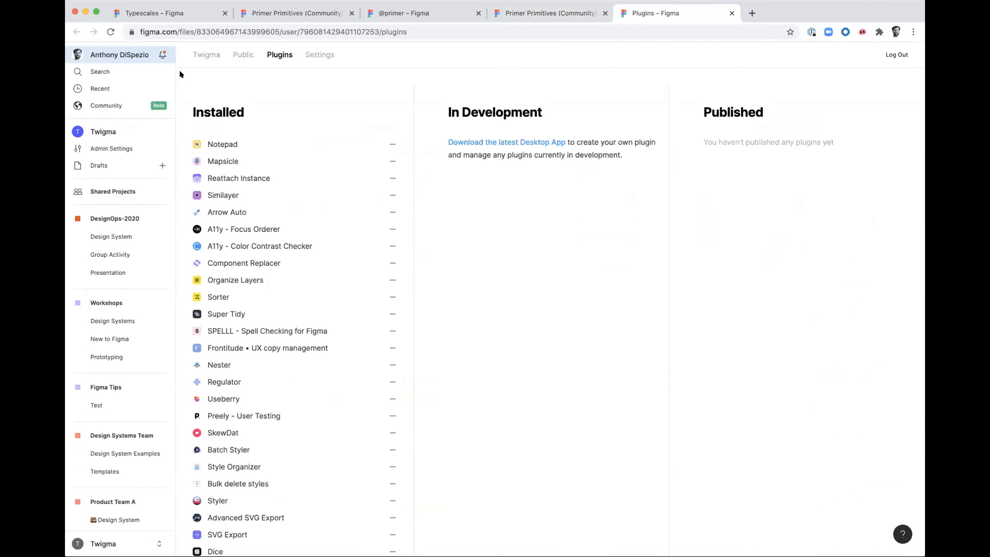
# - Search the Figma Community for "figma tokens" and open the Figma Tokens plugin page from the plugin results
pyautogui.click(120, 109)
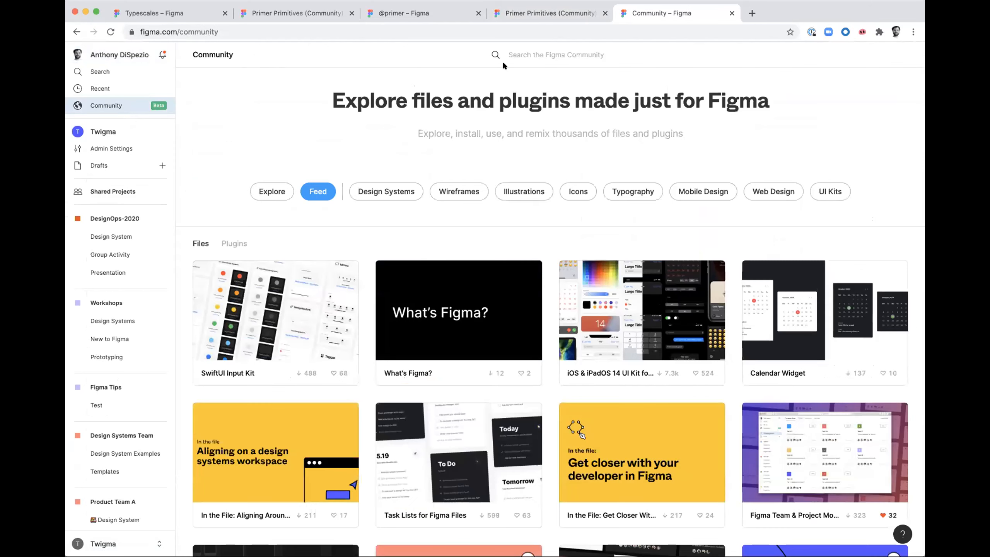
pyautogui.click(520, 53)
pyautogui.write('figma')
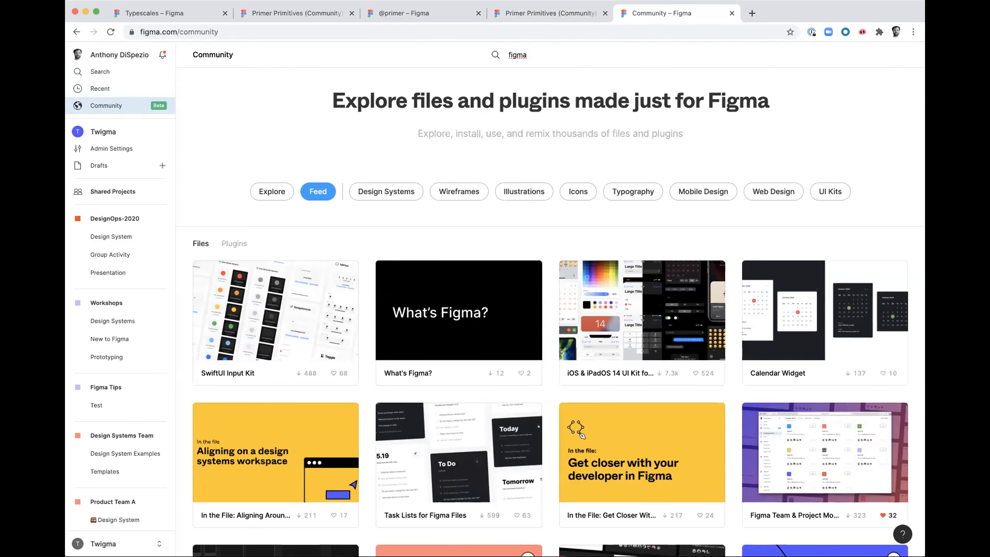
pyautogui.write(' tokens')
pyautogui.press('Return')
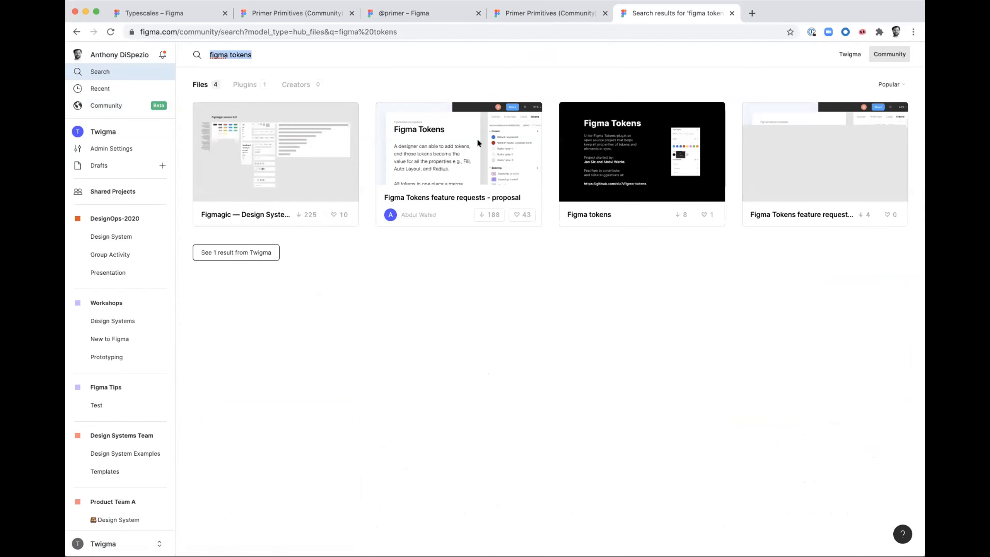
pyautogui.click(251, 84)
pyautogui.click(265, 166)
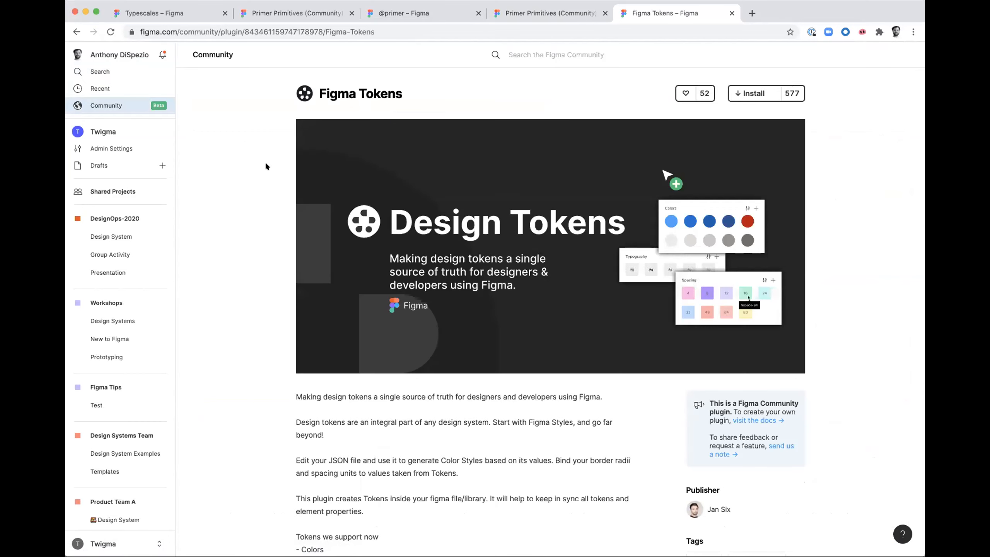
# - Return from the Figma Tokens page to the Community home page and switch to the Primer Primitives file
pyautogui.scroll(2, 266, 166)
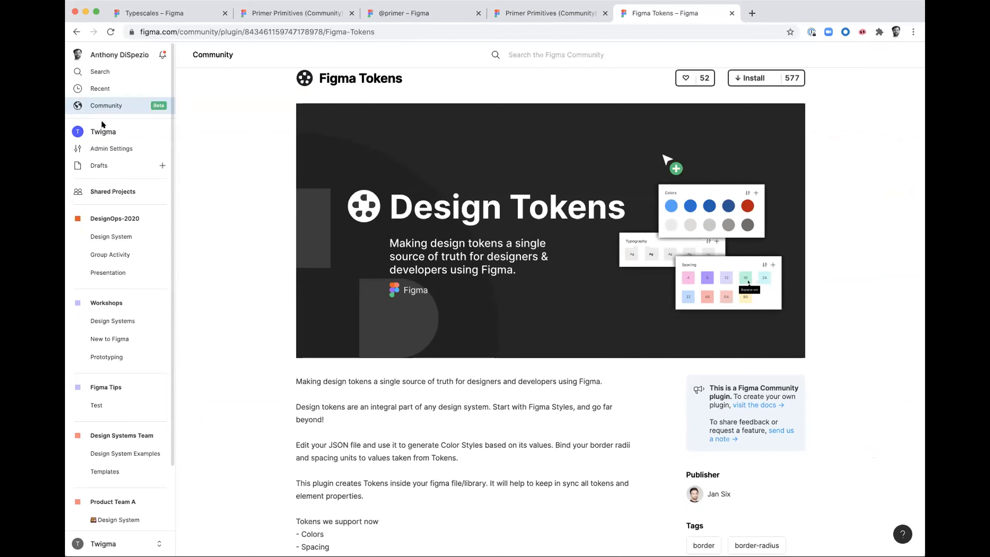
pyautogui.click(100, 107)
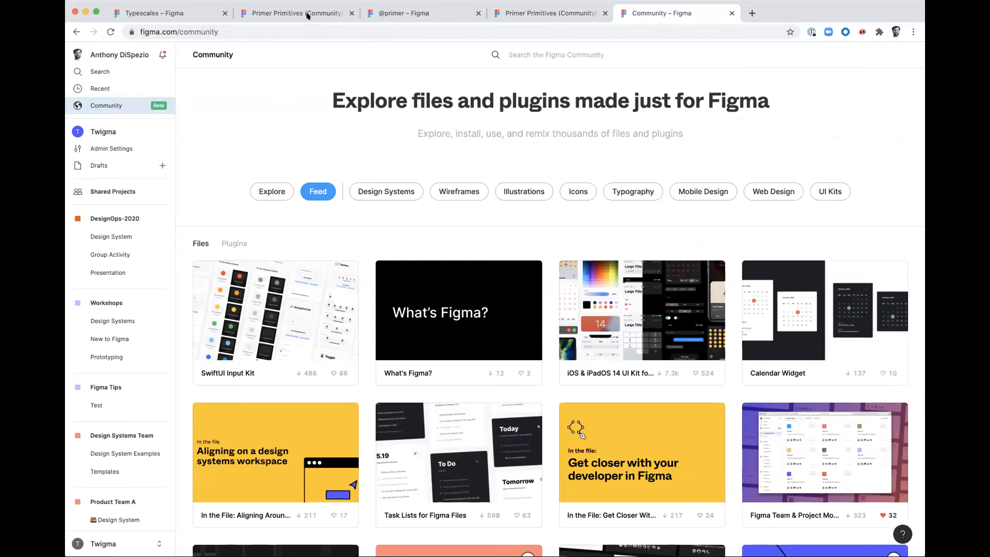
pyautogui.click(315, 15)
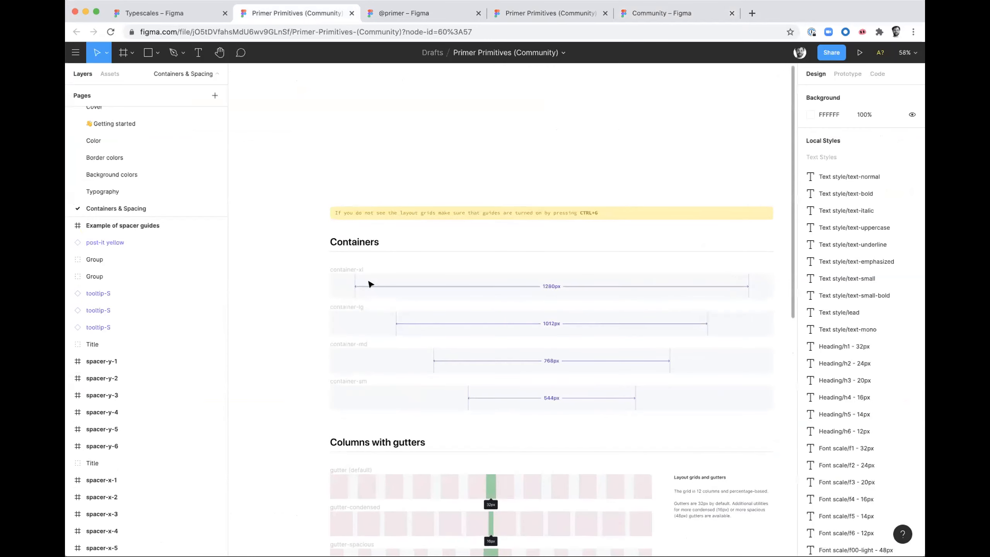
# - Examine the container widths and the column gutter examples on the Containers & Spacing page
pyautogui.scroll(-2, 370, 284)
pyautogui.hscroll(1, 370, 284)
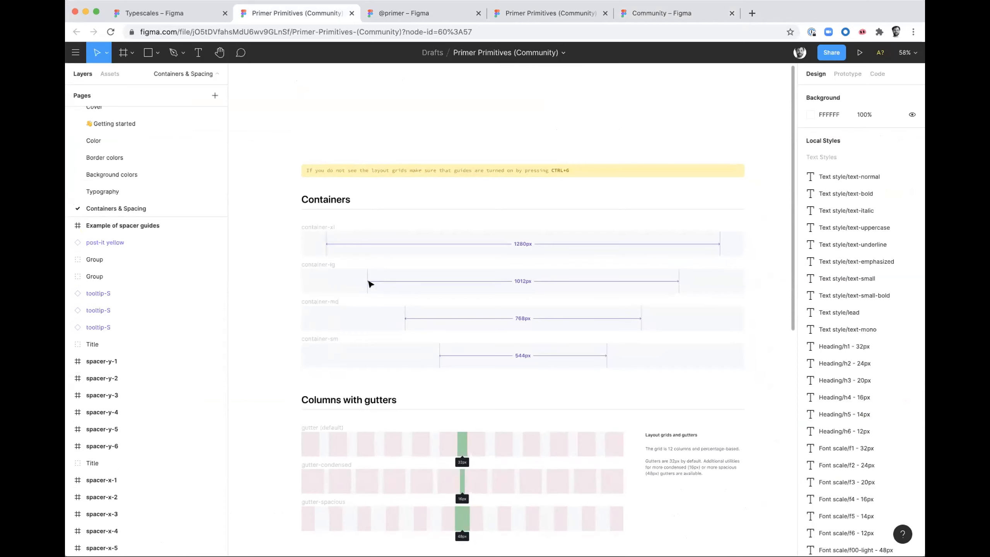
pyautogui.scroll(-3, 370, 284)
pyautogui.keyDown('ctrl'); pyautogui.scroll(3, 370, 284); pyautogui.keyUp('ctrl')
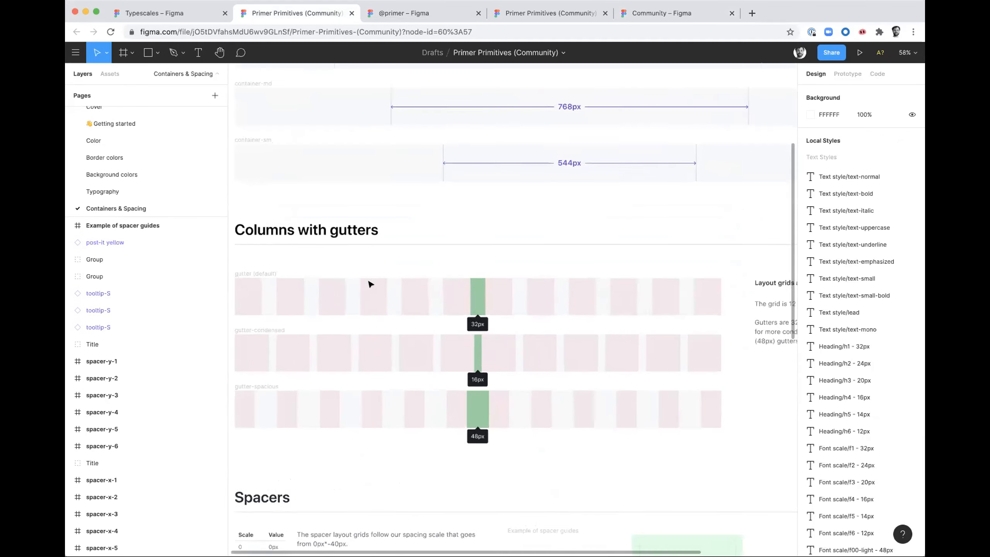
pyautogui.keyDown('ctrl'); pyautogui.scroll(-2, 370, 284); pyautogui.keyUp('ctrl')
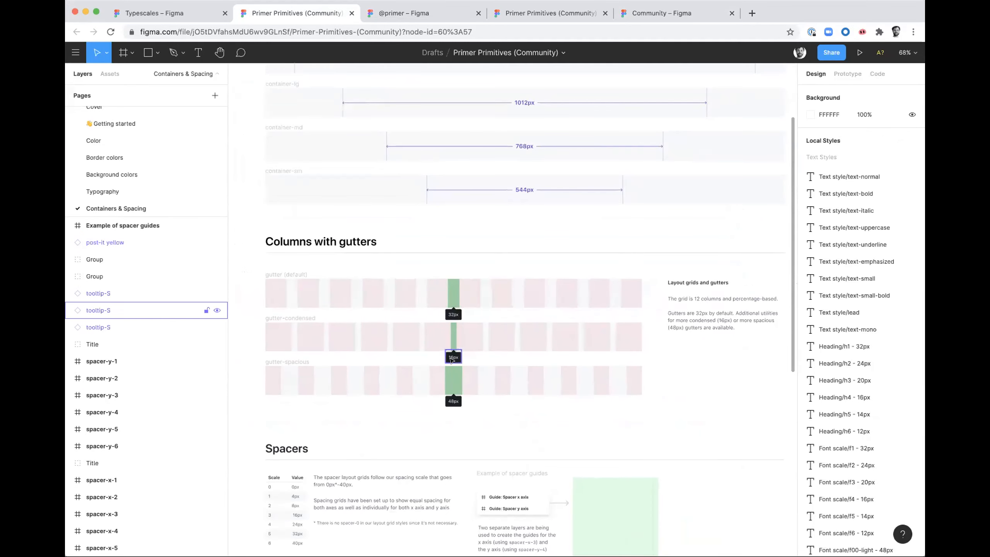
pyautogui.scroll(-2, 451, 361)
pyautogui.scroll(-2, 451, 361)
pyautogui.scroll(3, 451, 361)
pyautogui.keyDown('ctrl'); pyautogui.scroll(2, 451, 360); pyautogui.keyUp('ctrl')
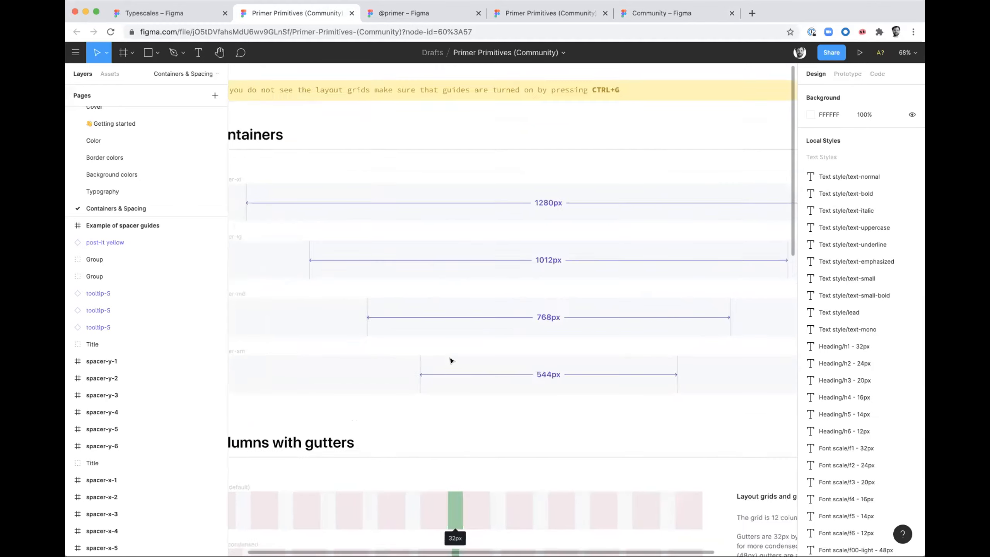
pyautogui.scroll(1, 452, 362)
pyautogui.hscroll(-1, 452, 362)
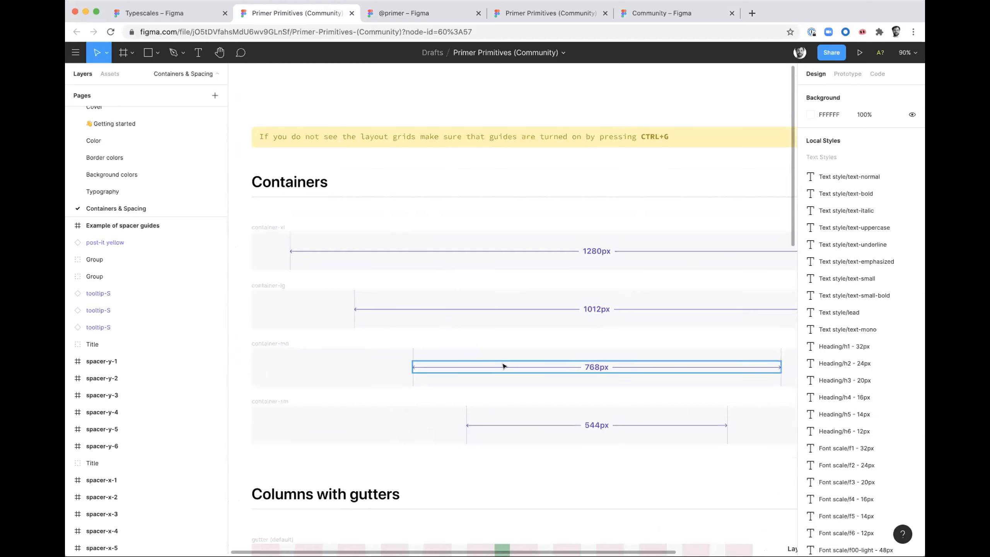
pyautogui.hscroll(1, 451, 244)
pyautogui.scroll(-1, 450, 244)
pyautogui.hscroll(1, 451, 243)
pyautogui.scroll(-1, 451, 243)
pyautogui.keyDown('ctrl'); pyautogui.scroll(-2, 451, 244); pyautogui.keyUp('ctrl')
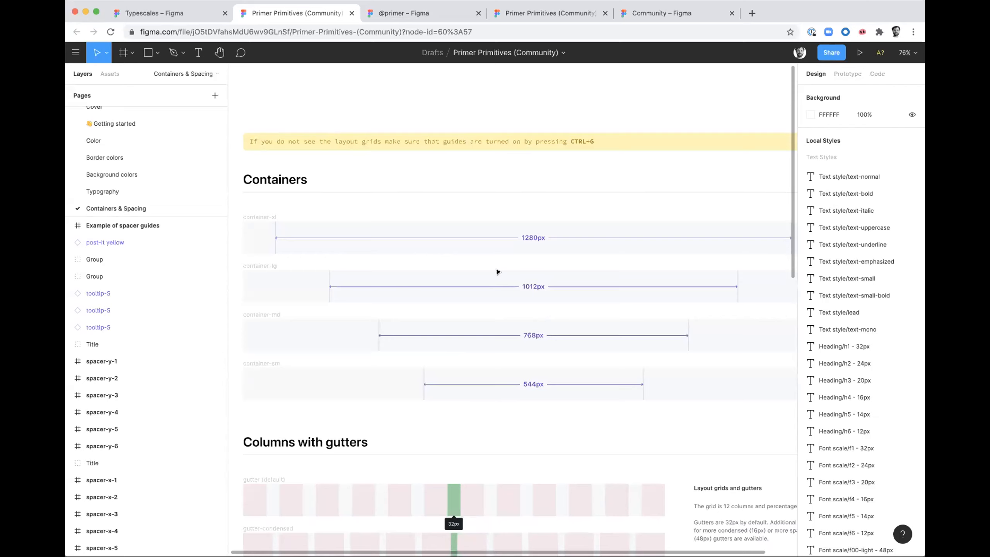
# - Compare the column gutter examples with the Spacers section, including its spacing scale, guide example and axis spacers
pyautogui.scroll(-5, 496, 272)
pyautogui.scroll(-8, 497, 272)
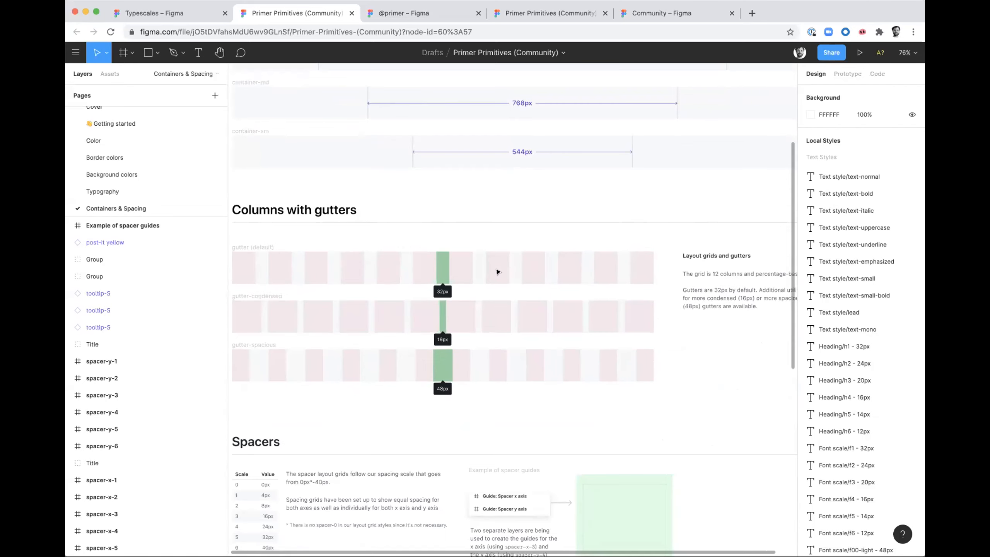
pyautogui.scroll(-1, 497, 272)
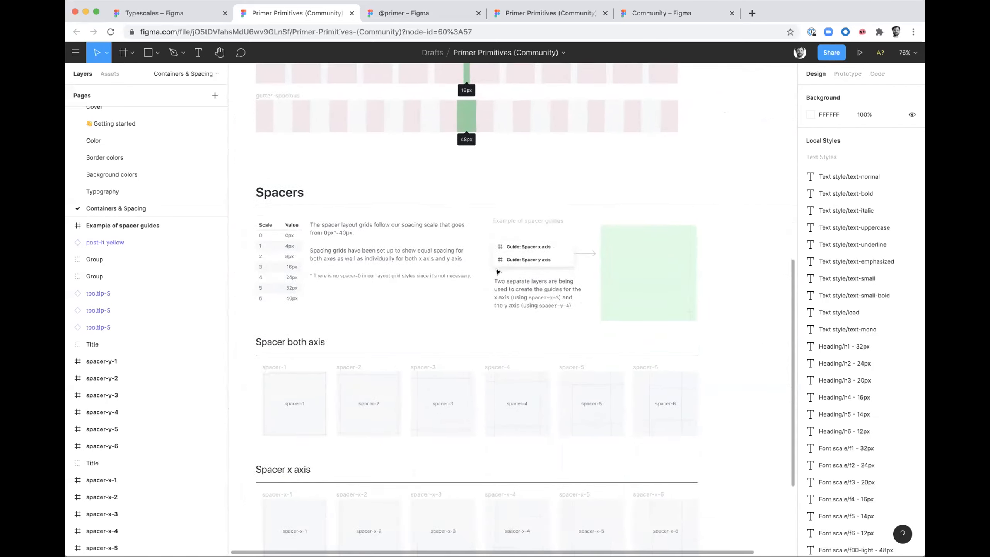
pyautogui.scroll(4, 496, 272)
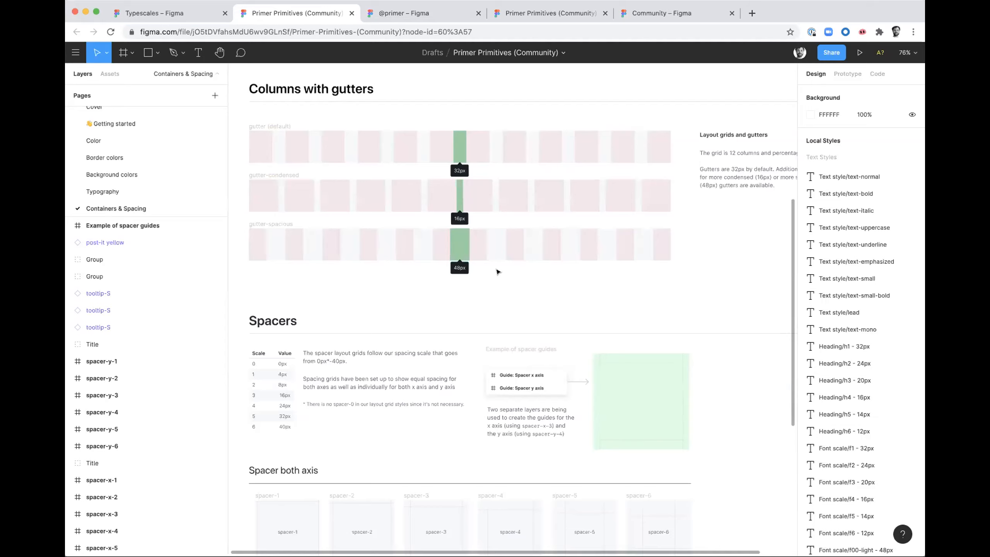
pyautogui.scroll(-8, 497, 272)
pyautogui.scroll(8, 497, 272)
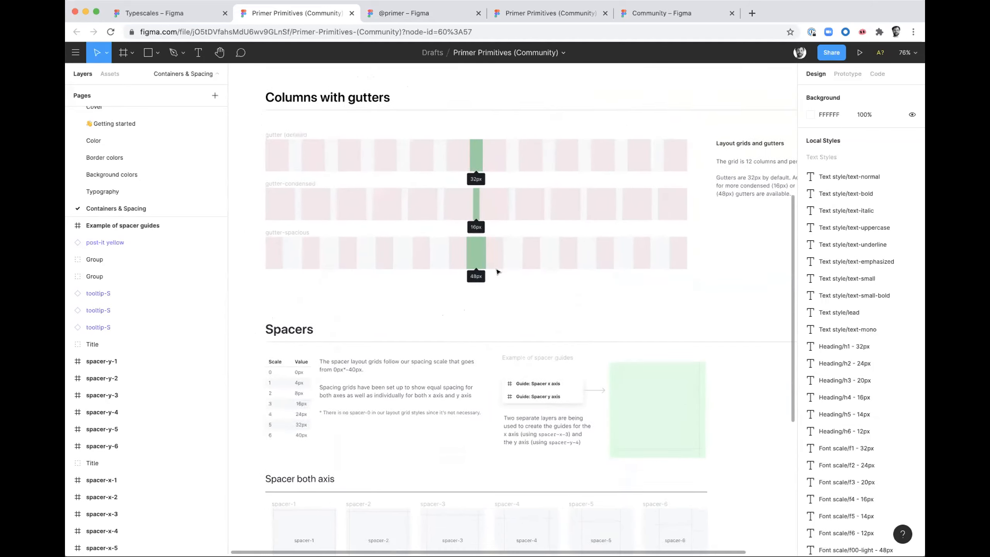
pyautogui.scroll(-5, 497, 272)
pyautogui.scroll(3, 497, 272)
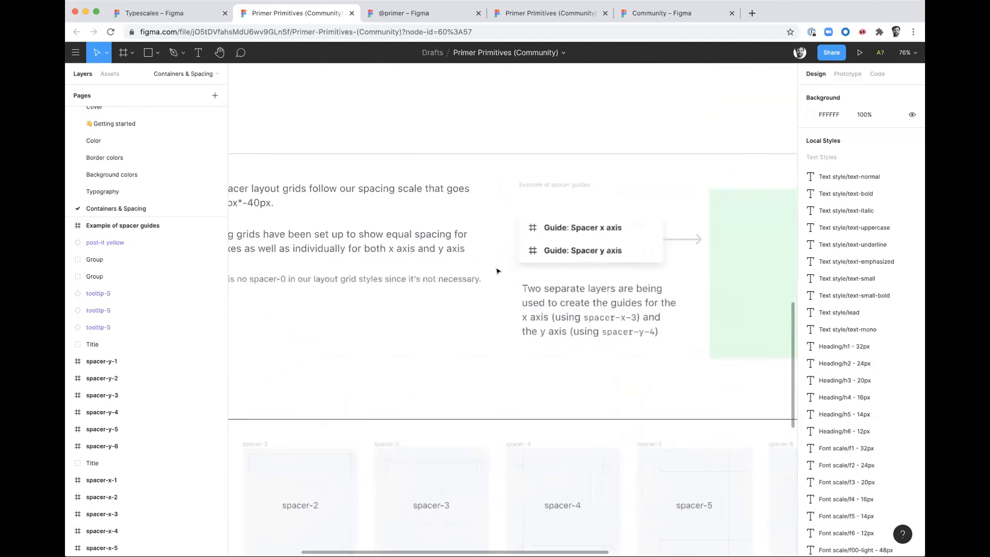
pyautogui.scroll(1, 499, 272)
pyautogui.hscroll(-6, 498, 272)
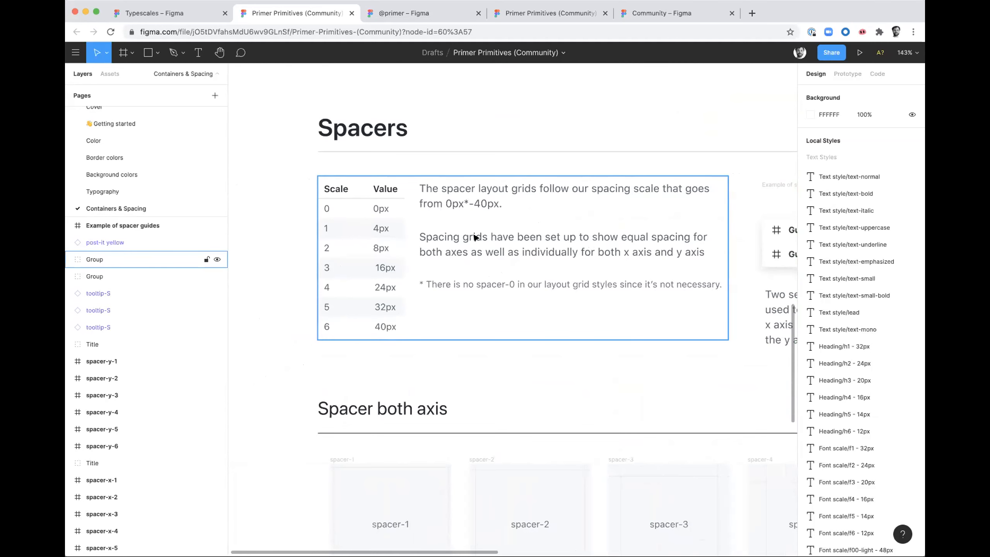
pyautogui.scroll(-5, 475, 237)
pyautogui.hscroll(10, 475, 237)
pyautogui.hscroll(-3, 475, 237)
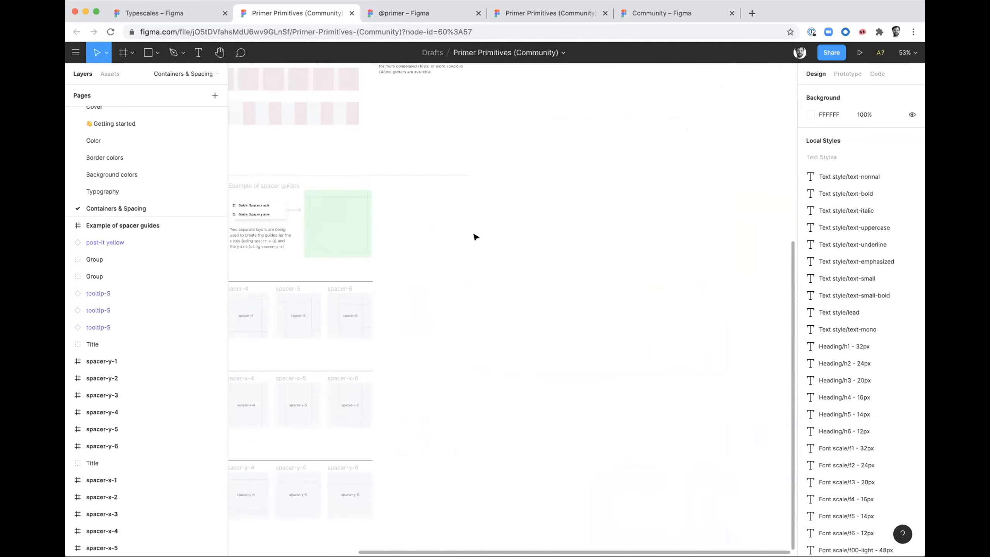
# - Draw a new frame about 721 × 351 in the empty area beside the spacer examples
pyautogui.scroll(3, 475, 237)
pyautogui.press('f')
pyautogui.moveTo(378, 170); pyautogui.dragTo(685, 323)
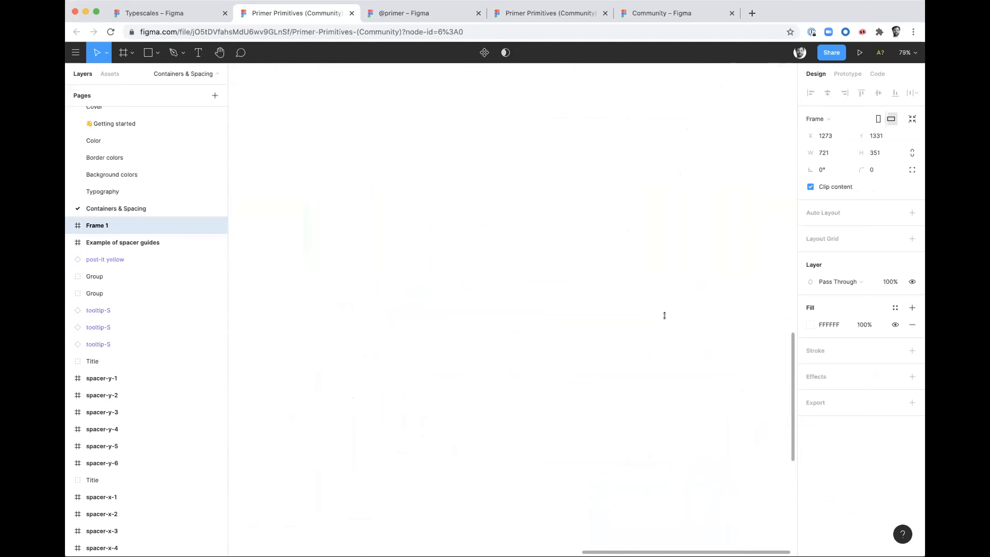
pyautogui.scroll(-2, 665, 315)
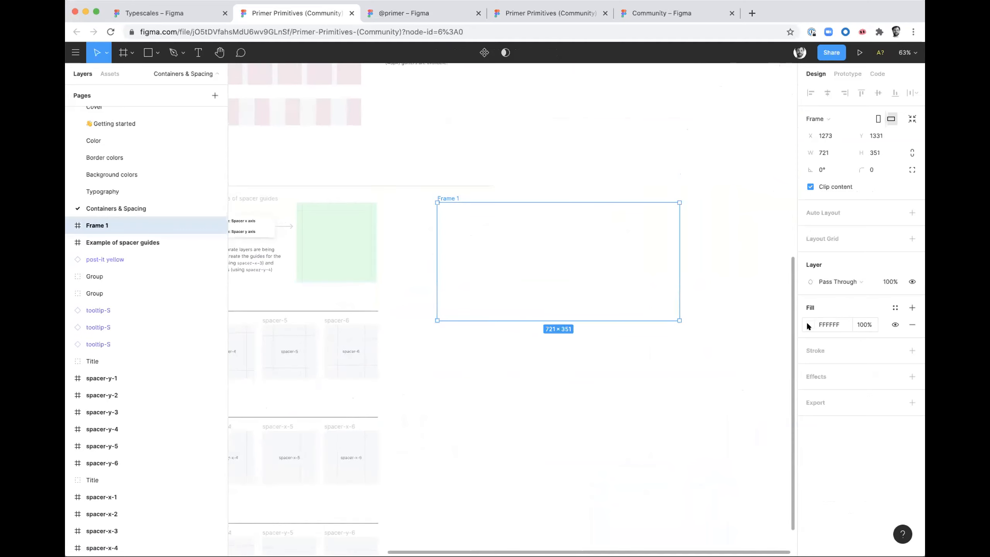
# - Set the page's canvas background to light grey DCDCDC so the white frame stands out
pyautogui.click(717, 256)
pyautogui.click(811, 114)
pyautogui.moveTo(755, 154); pyautogui.dragTo(652, 148)
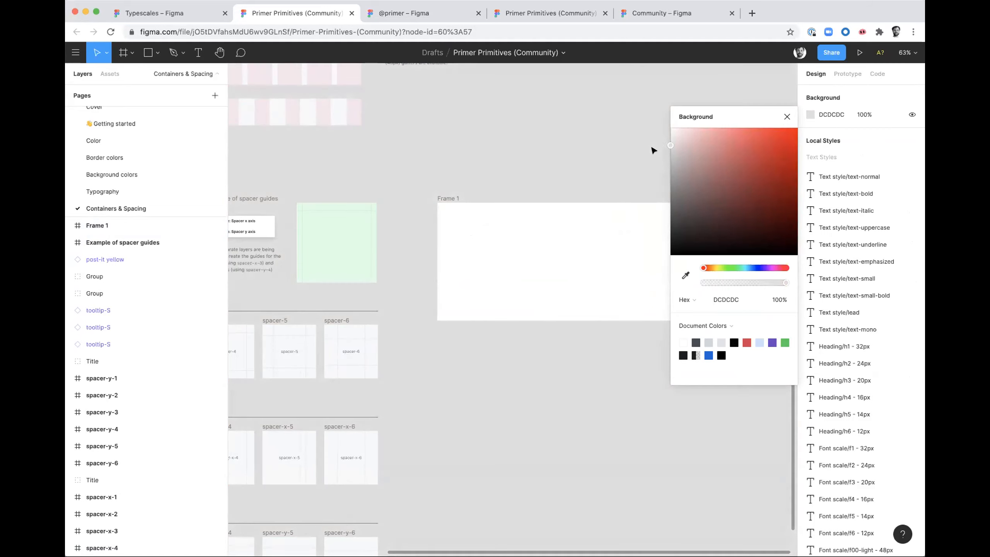
pyautogui.scroll(5, 571, 176)
pyautogui.click(788, 117)
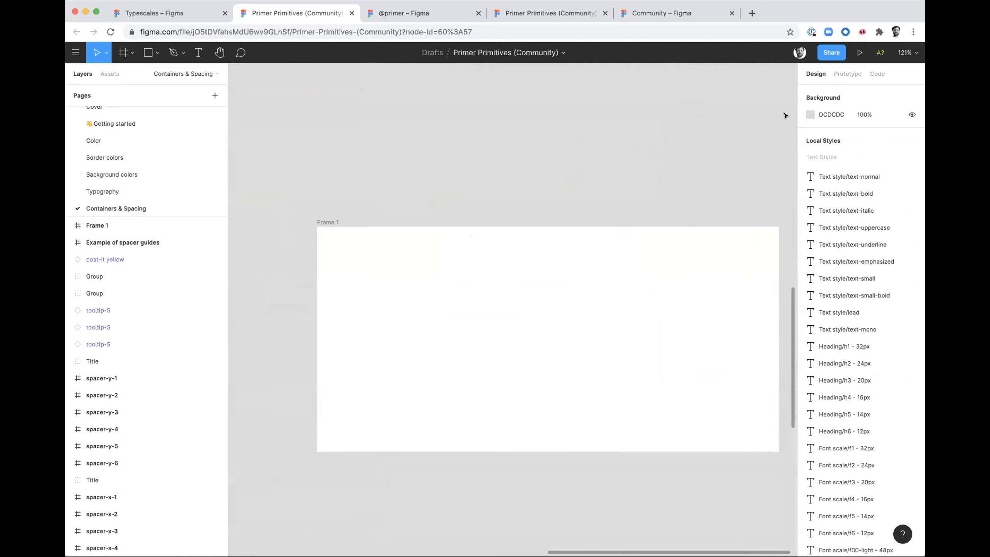
# - Apply the container md - 768px grid style to the new frame, and replace it with the 12 column default style
pyautogui.click(325, 230)
pyautogui.scroll(-1, 352, 240)
pyautogui.hscroll(1, 352, 240)
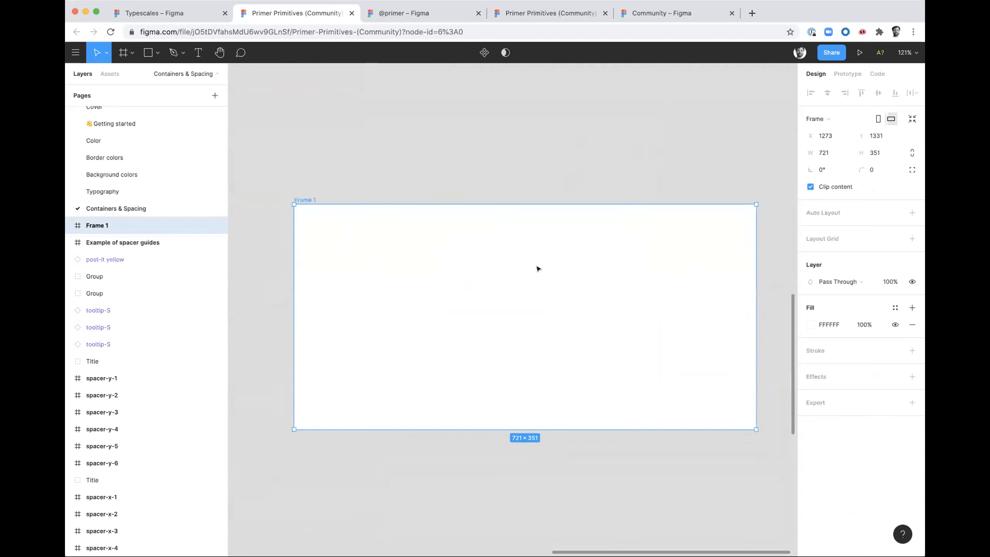
pyautogui.click(893, 238)
pyautogui.scroll(-1, 854, 366)
pyautogui.scroll(1, 854, 318)
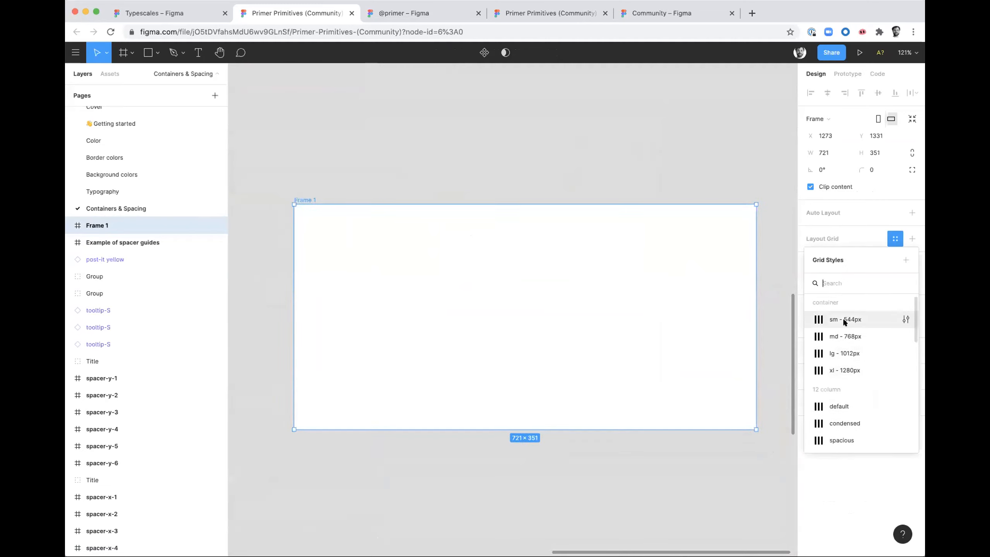
pyautogui.click(846, 331)
pyautogui.click(813, 238)
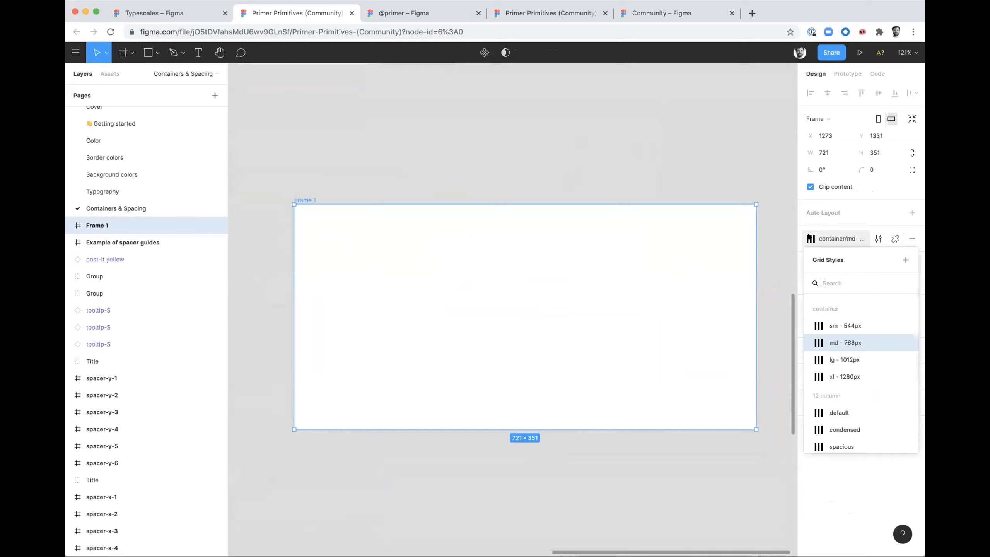
pyautogui.scroll(-1, 831, 351)
pyautogui.click(832, 373)
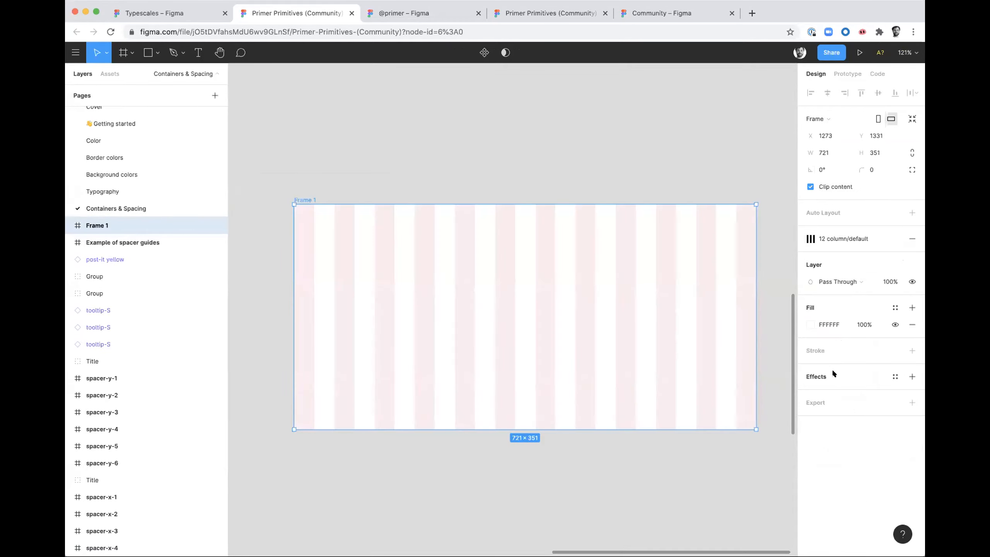
# - Switch the frame's layout grid to the spacer 2 - 8px grid style
pyautogui.click(811, 239)
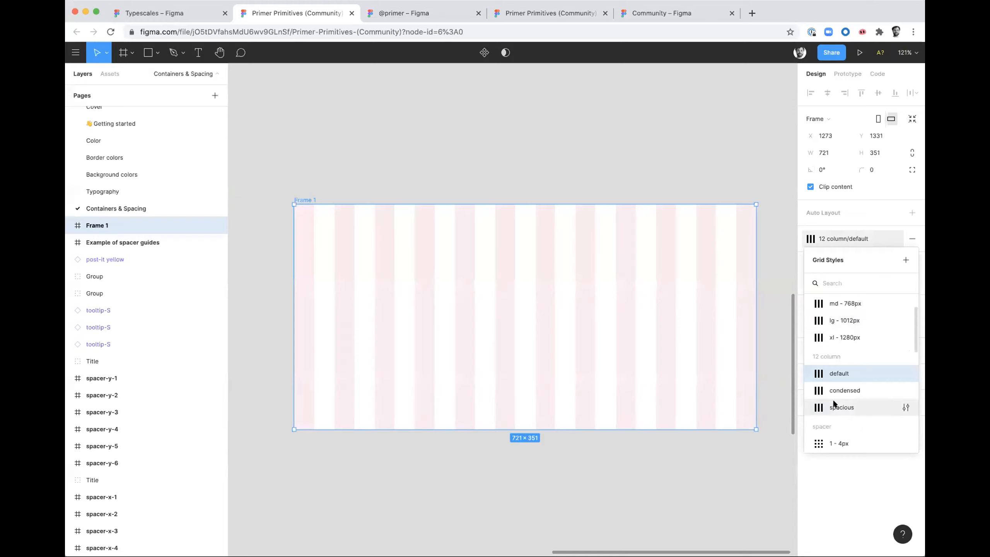
pyautogui.scroll(-2, 832, 400)
pyautogui.scroll(-1, 833, 399)
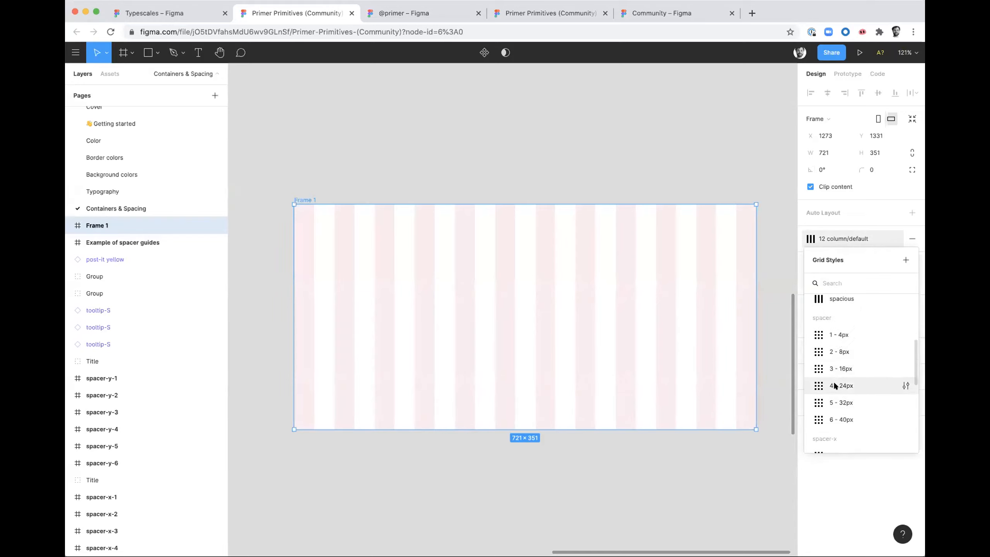
pyautogui.click(842, 353)
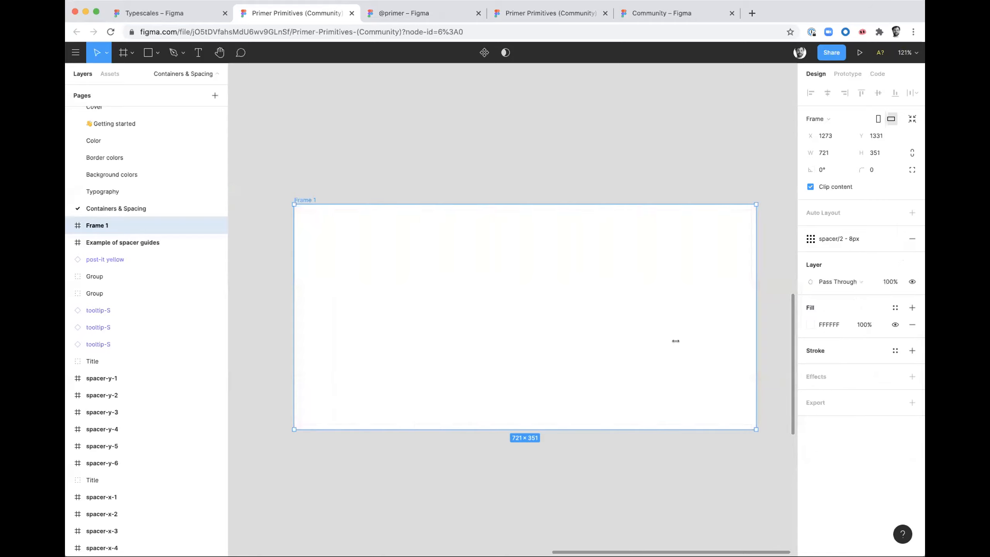
# - Resize the frame to about 318 × 234 and inspect the spacer guides along its edges
pyautogui.moveTo(674, 409); pyautogui.dragTo(497, 354)
pyautogui.hotkey('shift', '2')
pyautogui.click(810, 239)
pyautogui.click(808, 238)
pyautogui.click(807, 238)
pyautogui.click(807, 238)
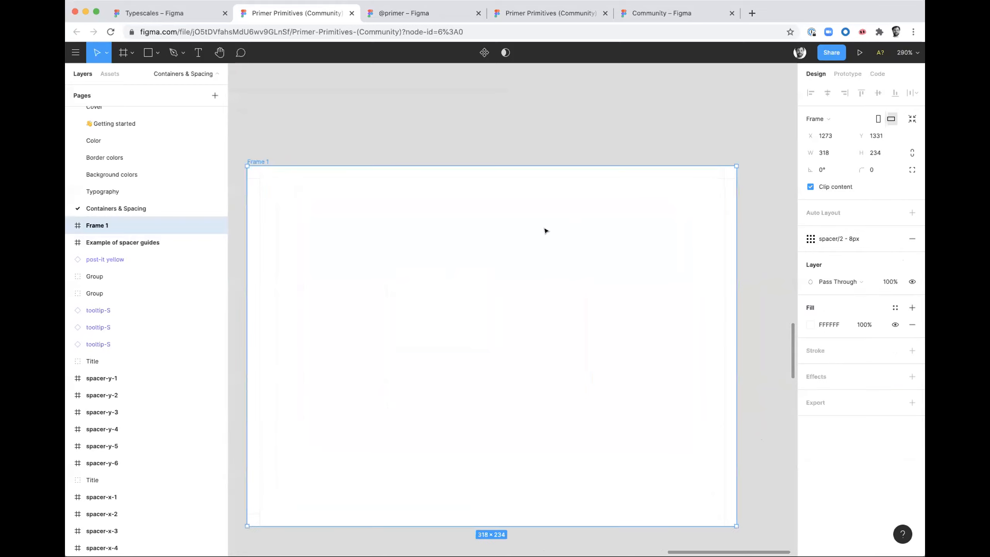
pyautogui.scroll(5, 714, 168)
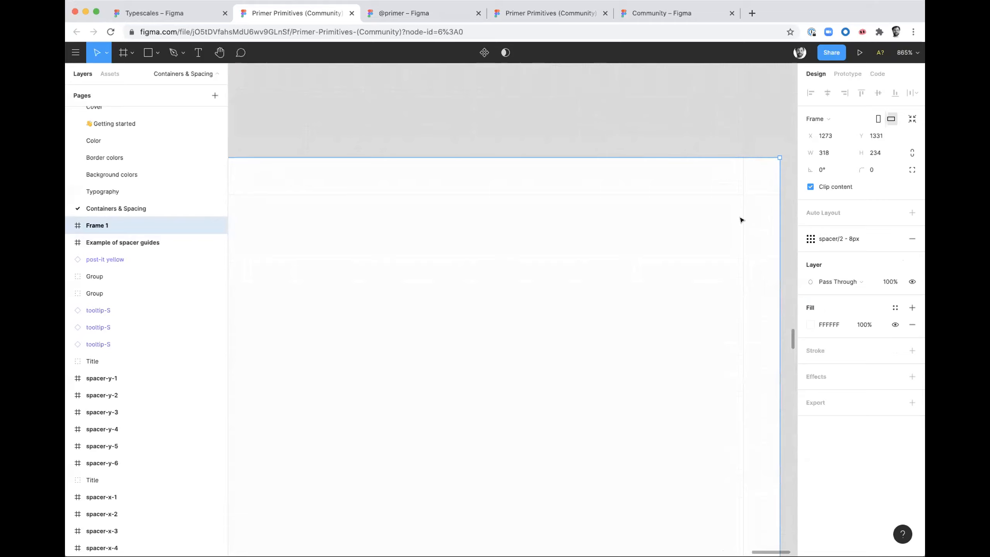
pyautogui.scroll(-4, 748, 211)
pyautogui.hscroll(2, 748, 209)
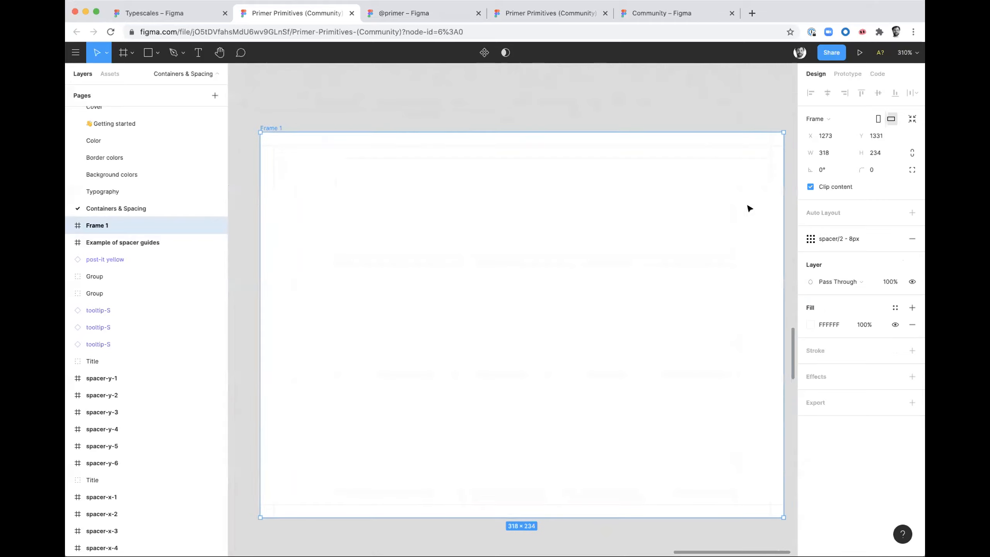
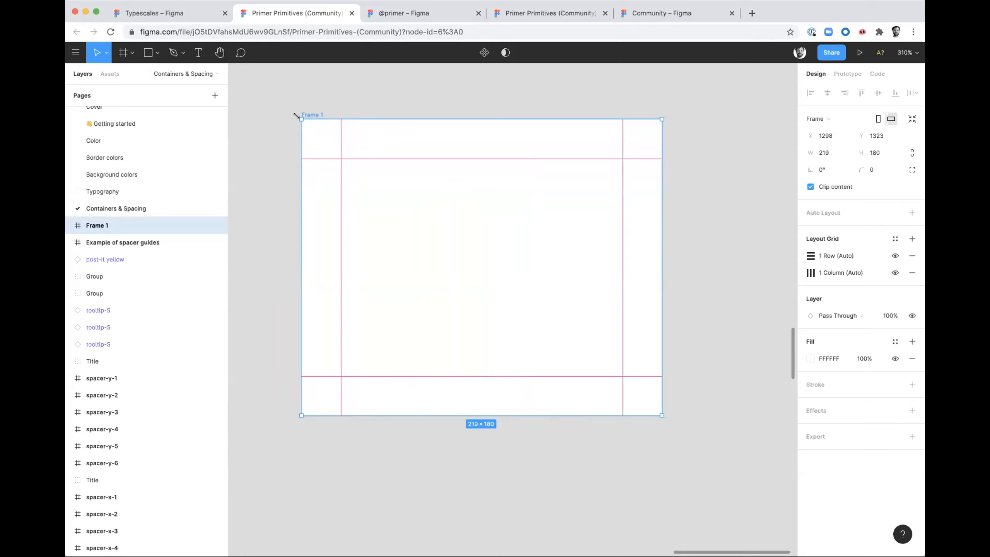
# - Resize the frame with the row and column guides to about 189 × 182 and deselect it
pyautogui.moveTo(295, 115); pyautogui.dragTo(346, 112)
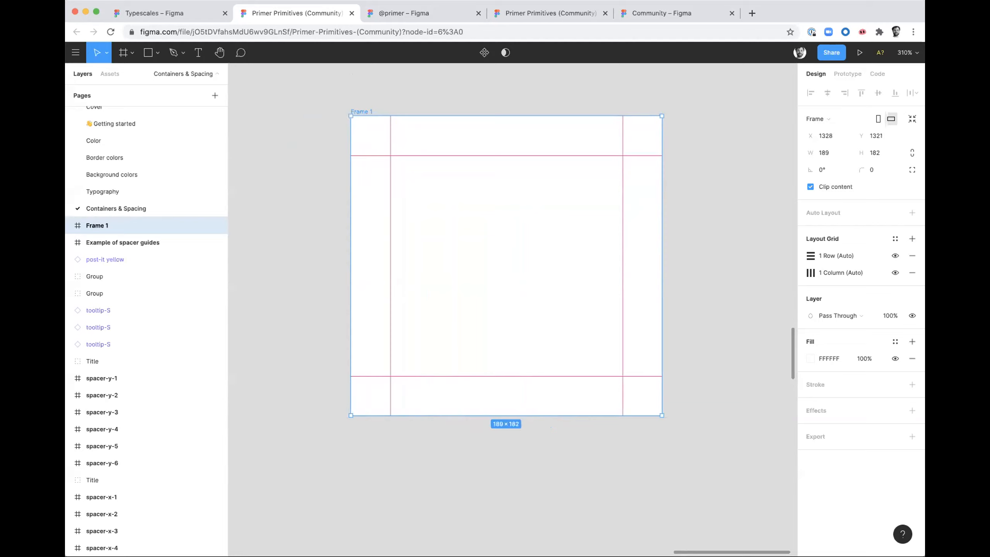
pyautogui.click(316, 117)
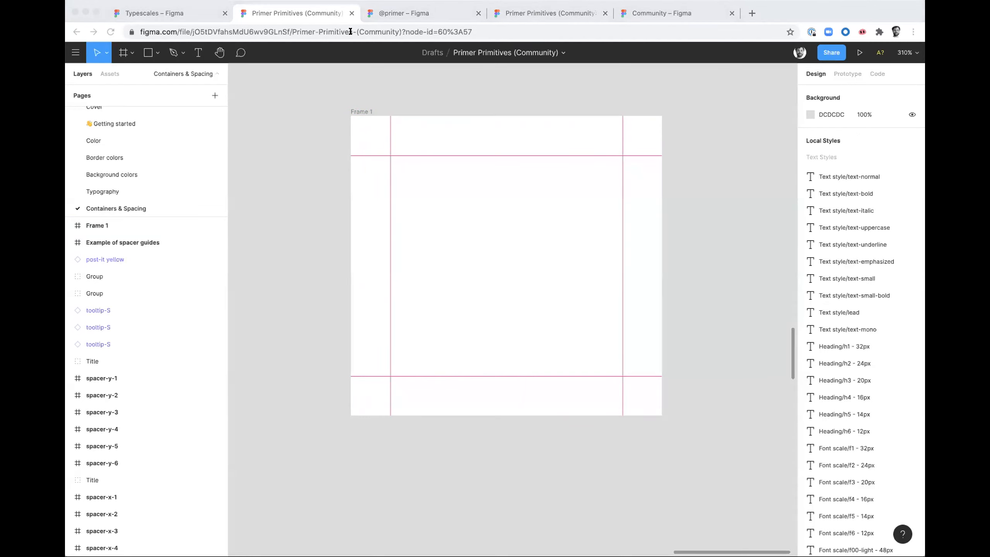
pyautogui.click(309, 25)
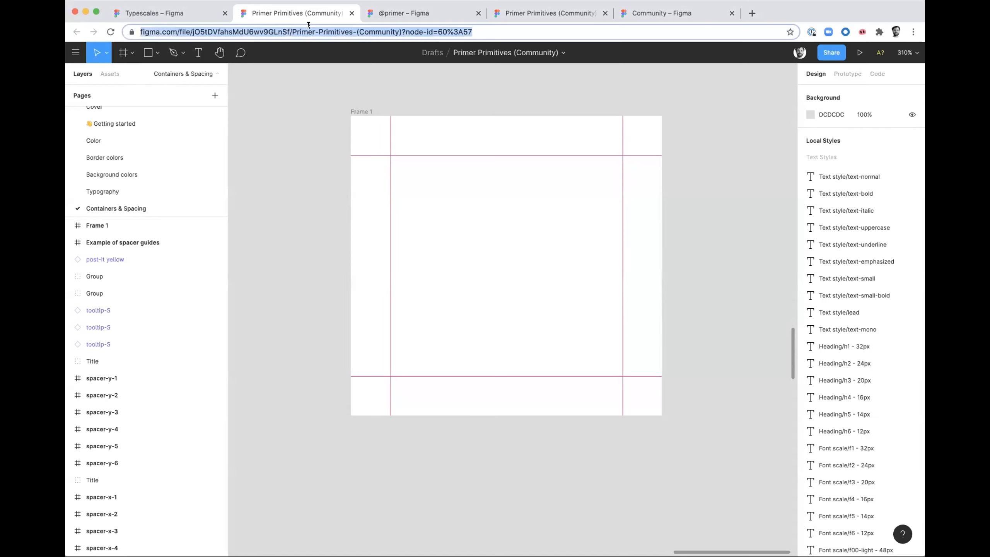
pyautogui.click(507, 18)
pyautogui.click(492, 28)
pyautogui.write('https://primer.style/design/tools/figma#team-library')
pyautogui.press('Return')
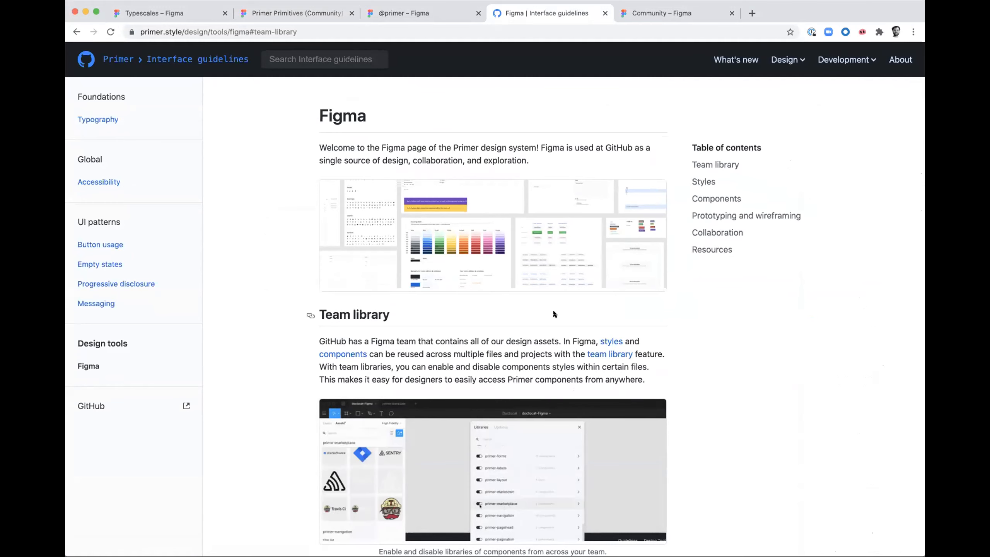
# - Read Primer's Figma guidelines page from Team library through Styles, Components, Prototyping and wireframing, Collaboration and Resources
pyautogui.scroll(-2, 552, 310)
pyautogui.scroll(-1, 554, 311)
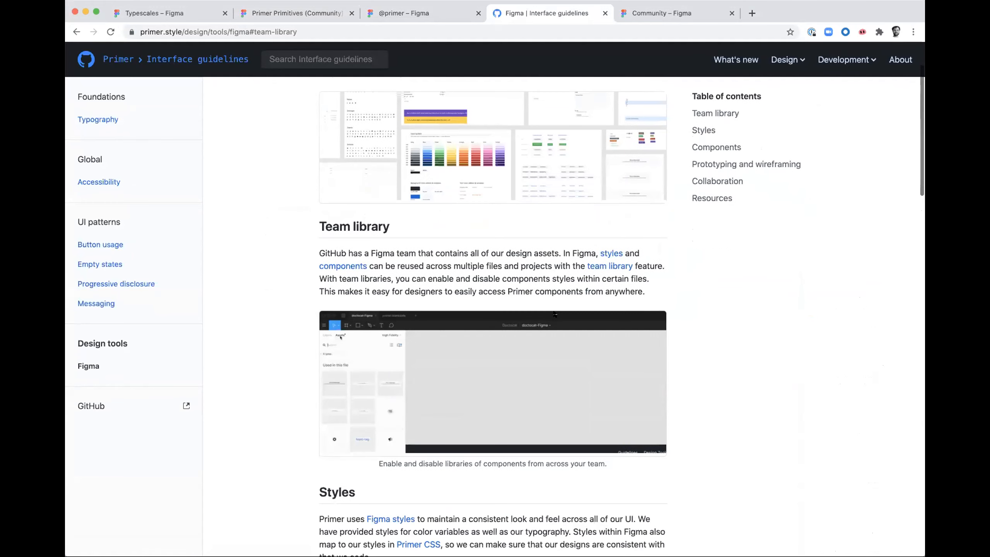
pyautogui.scroll(3, 553, 314)
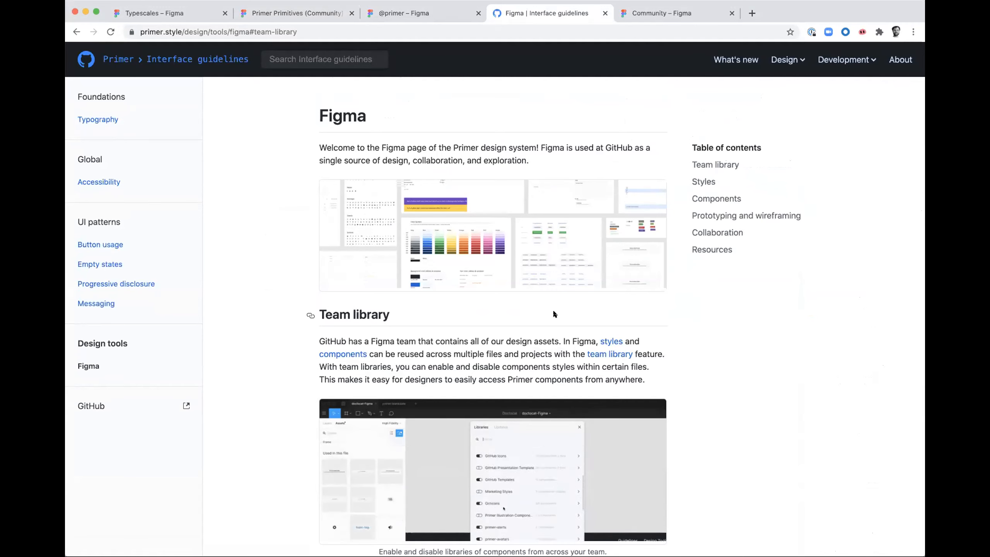
pyautogui.scroll(-10, 554, 312)
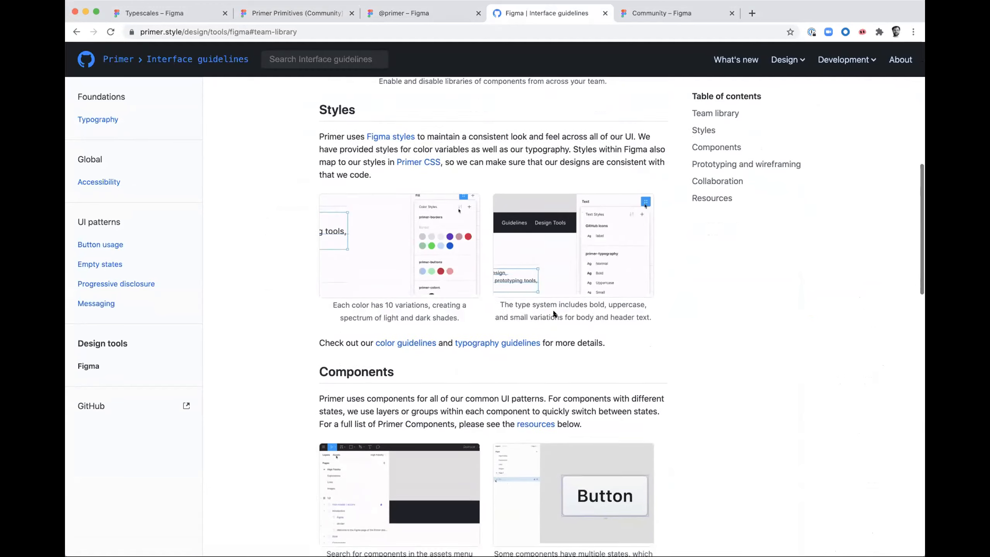
pyautogui.scroll(-3, 553, 312)
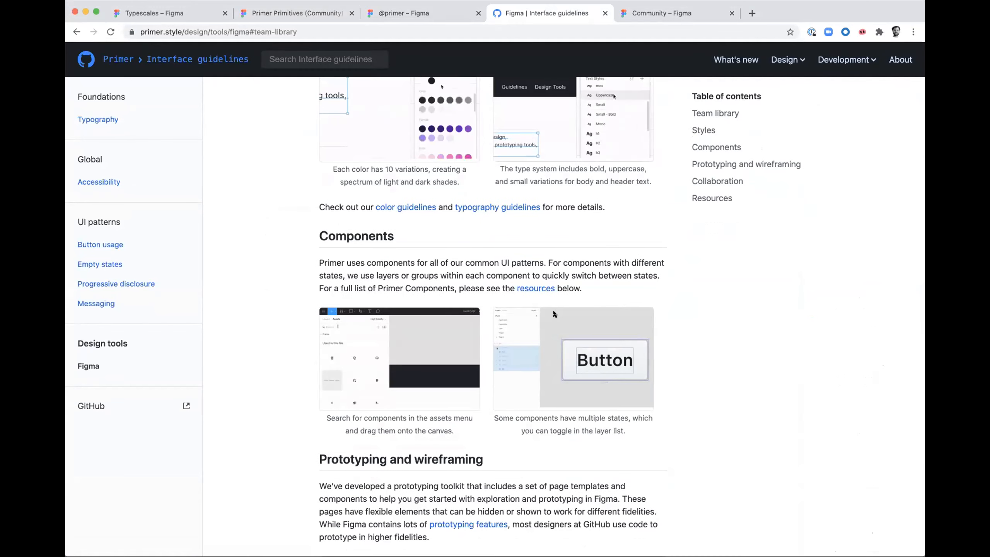
pyautogui.scroll(-9, 554, 314)
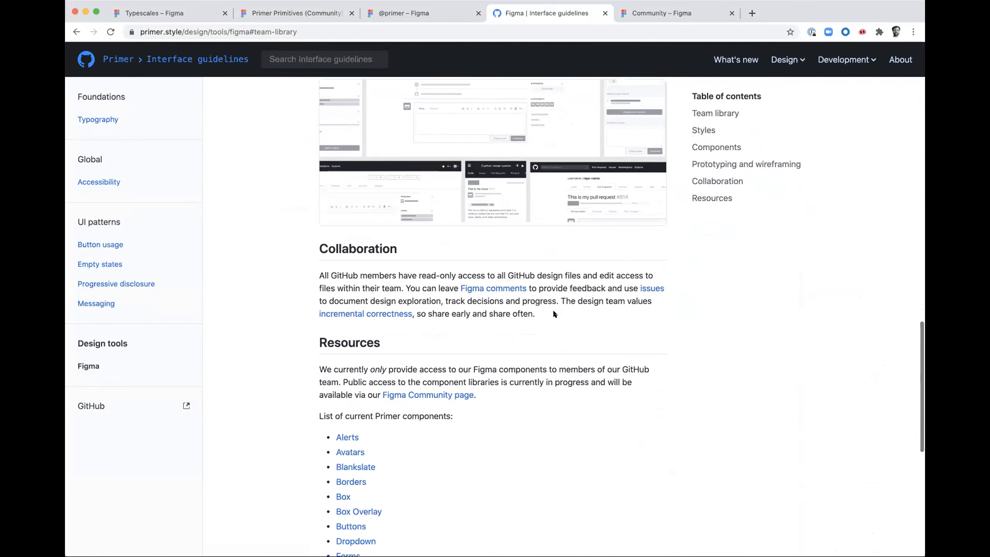
pyautogui.scroll(-1, 554, 313)
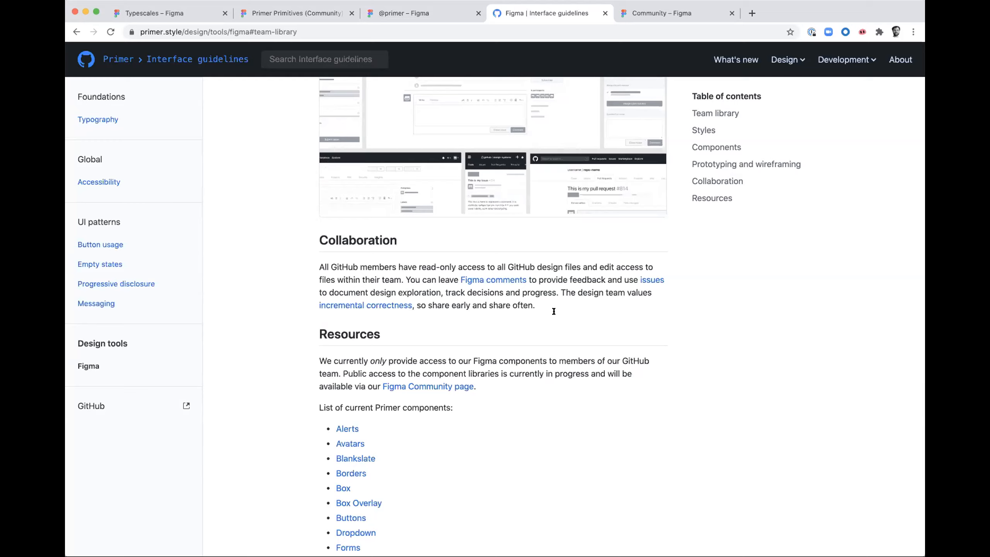
pyautogui.scroll(20, 373, 292)
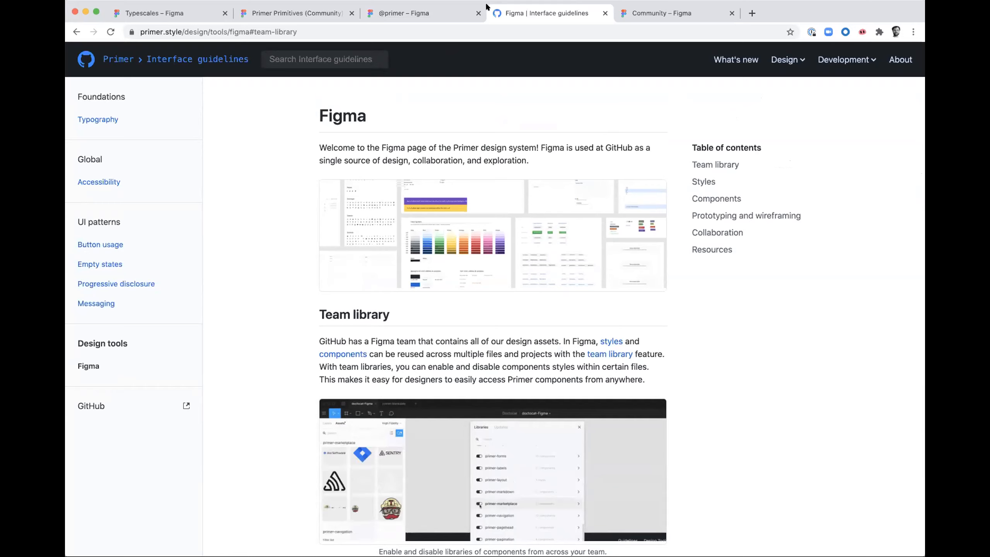
# - Return to the Primer Primitives (Community) file and view the frame with spacer guides on the Containers & Spacing page
pyautogui.click(258, 14)
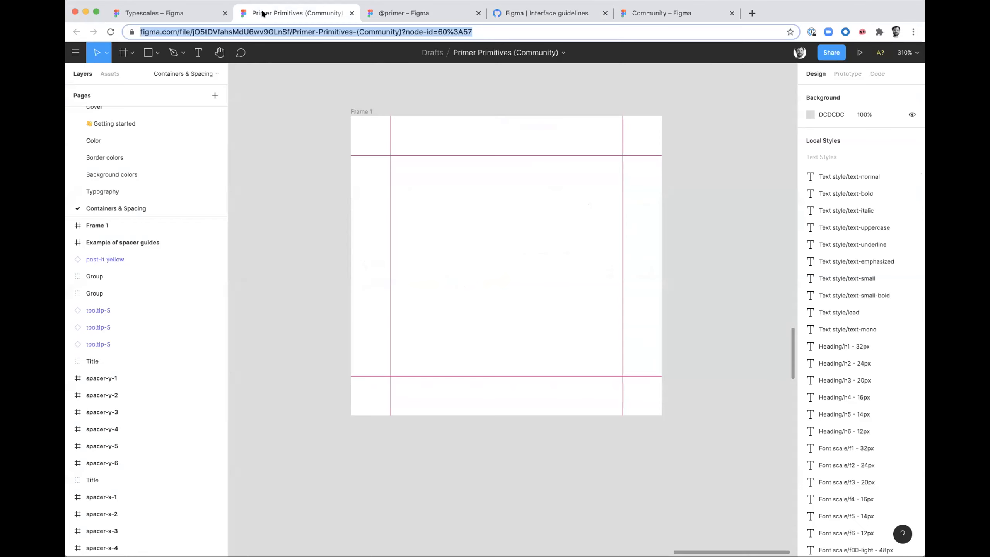
pyautogui.scroll(-2, 294, 145)
pyautogui.hscroll(-3, 294, 145)
pyautogui.scroll(2, 294, 145)
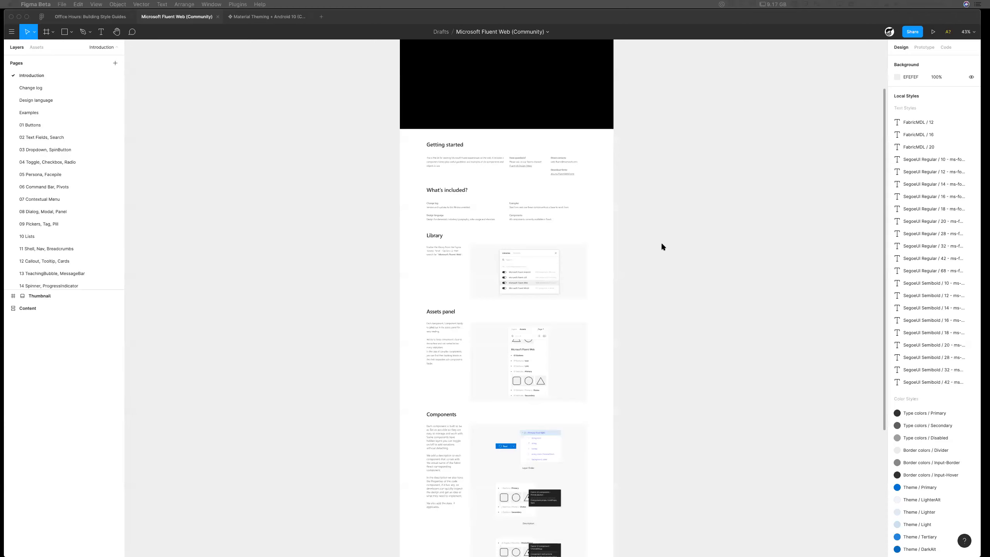
# - Move the Thumbnail frame below Content in the layer order of the Fluent Web Introduction page and deselect it
pyautogui.scroll(5, 234, 124)
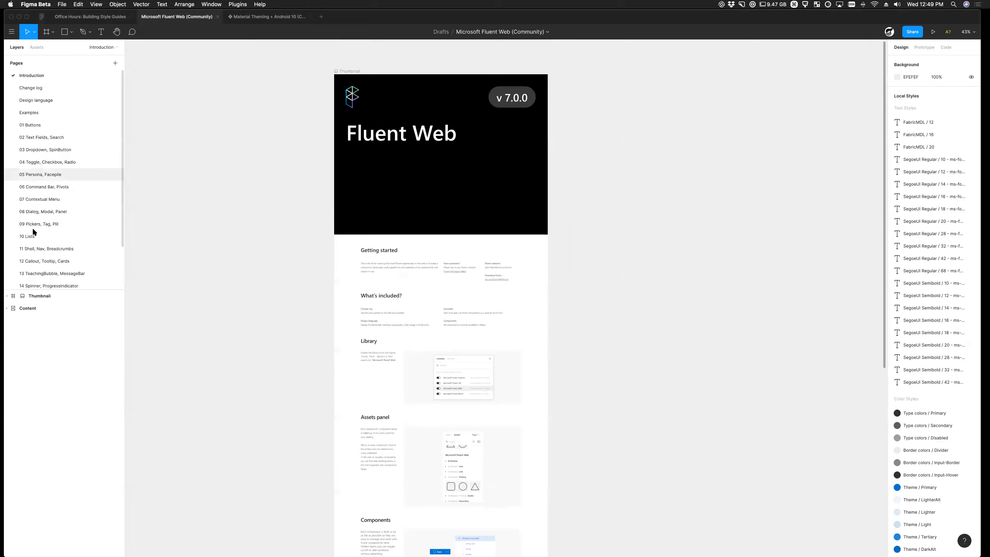
pyautogui.moveTo(78, 291); pyautogui.dragTo(117, 342)
pyautogui.scroll(2, 261, 166)
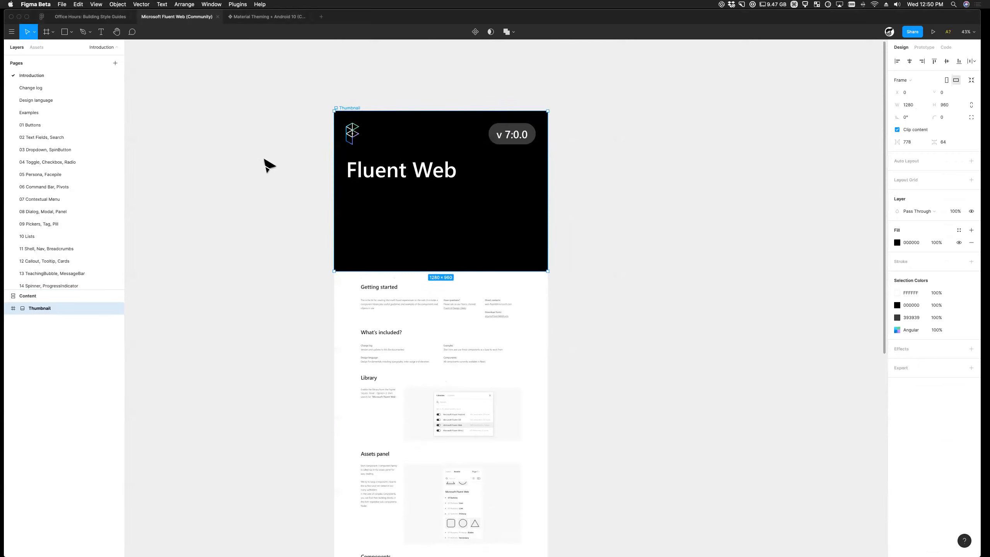
pyautogui.click(303, 127)
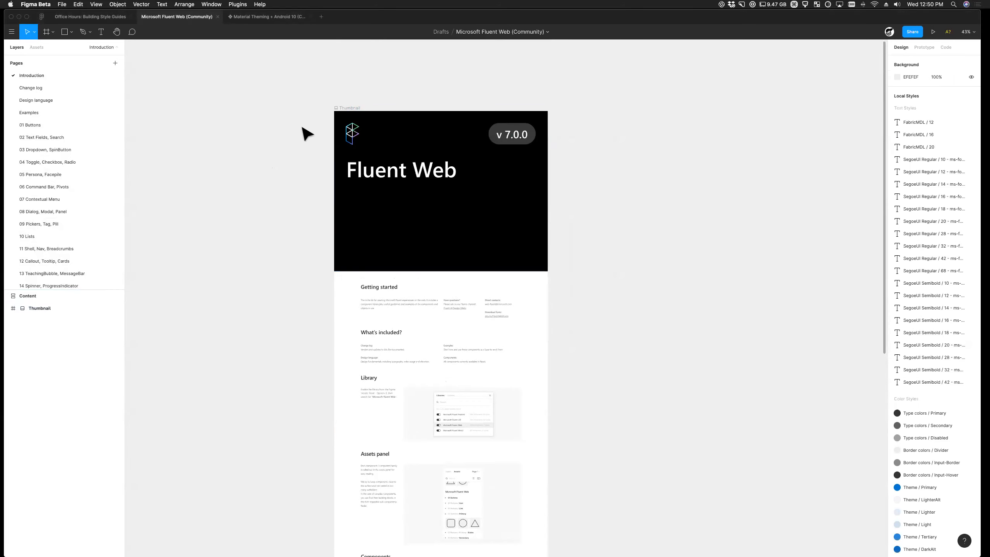
# - Examine the Fluent Web page list and read the Introduction page's Getting started, Library, Assets panel, Components and Swaps sections
pyautogui.scroll(-3, 88, 219)
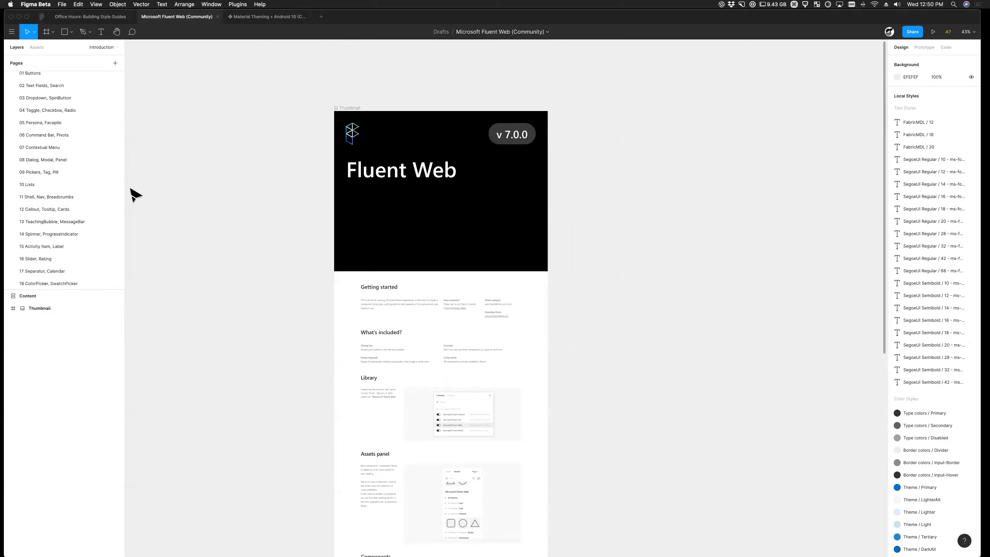
pyautogui.scroll(3, 78, 144)
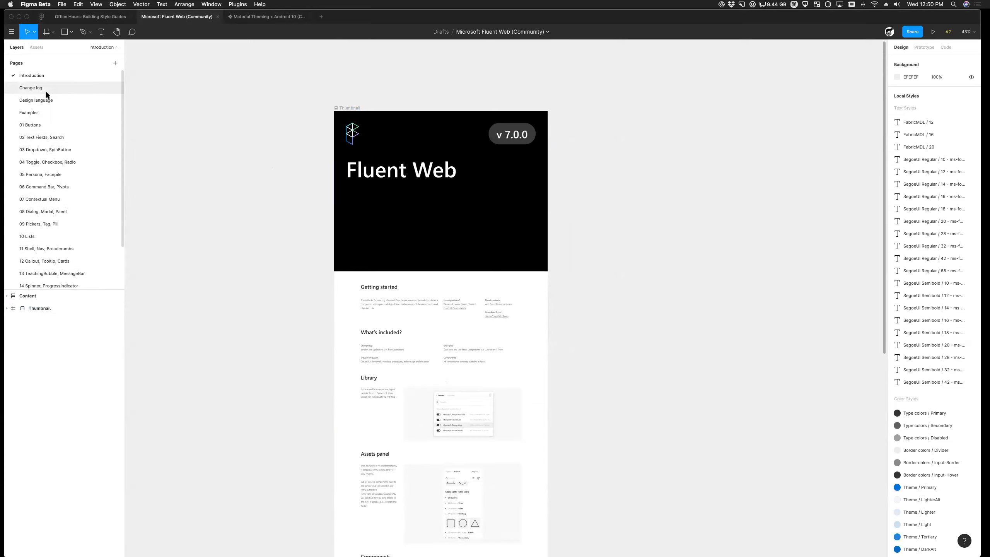
pyautogui.press('super')
pyautogui.scroll(6, 535, 380)
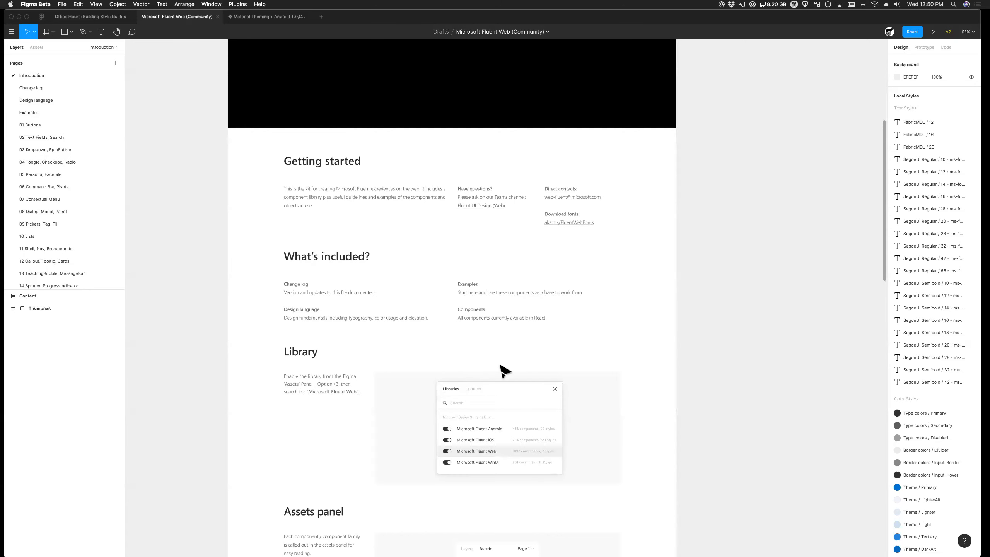
pyautogui.scroll(-5, 659, 353)
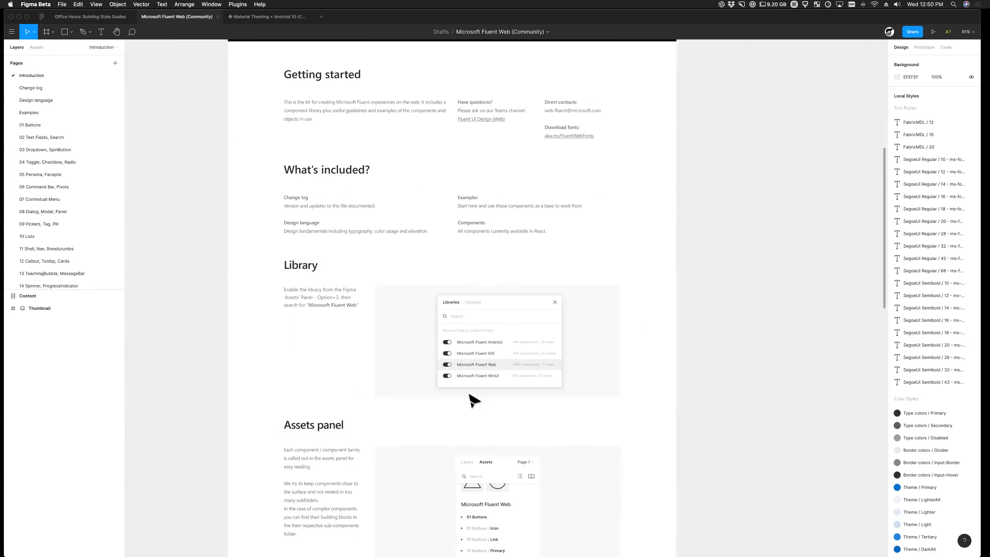
pyautogui.scroll(-2, 366, 389)
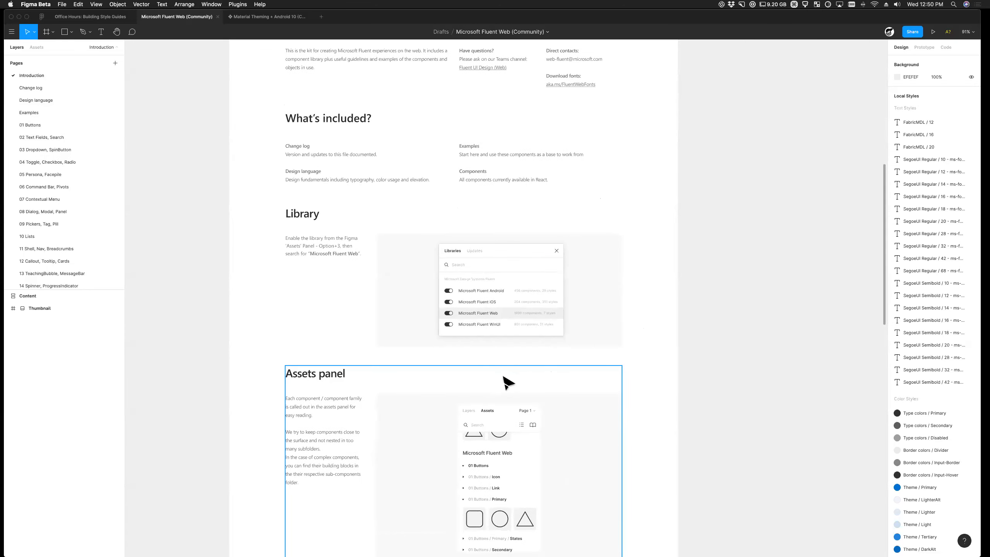
pyautogui.scroll(-1, 478, 357)
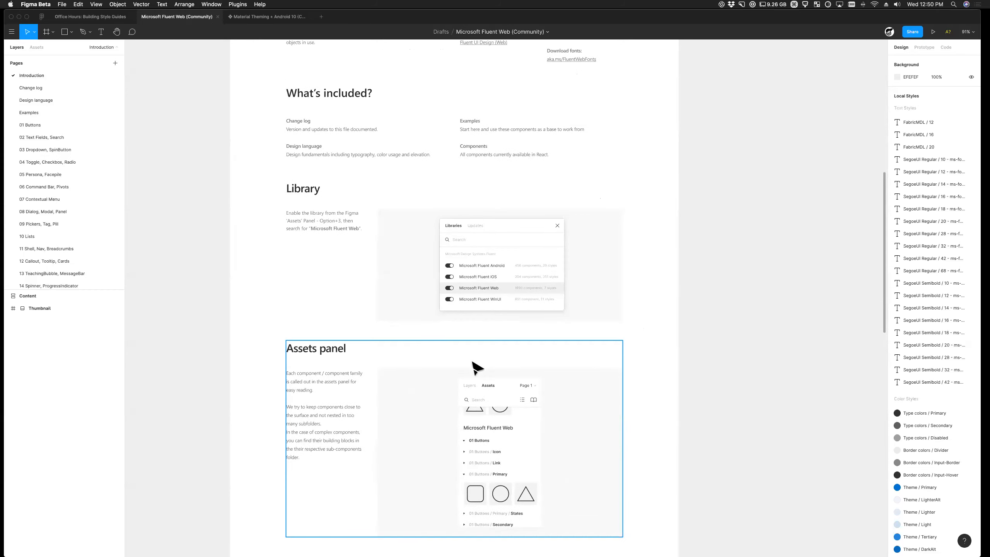
pyautogui.scroll(-5, 460, 396)
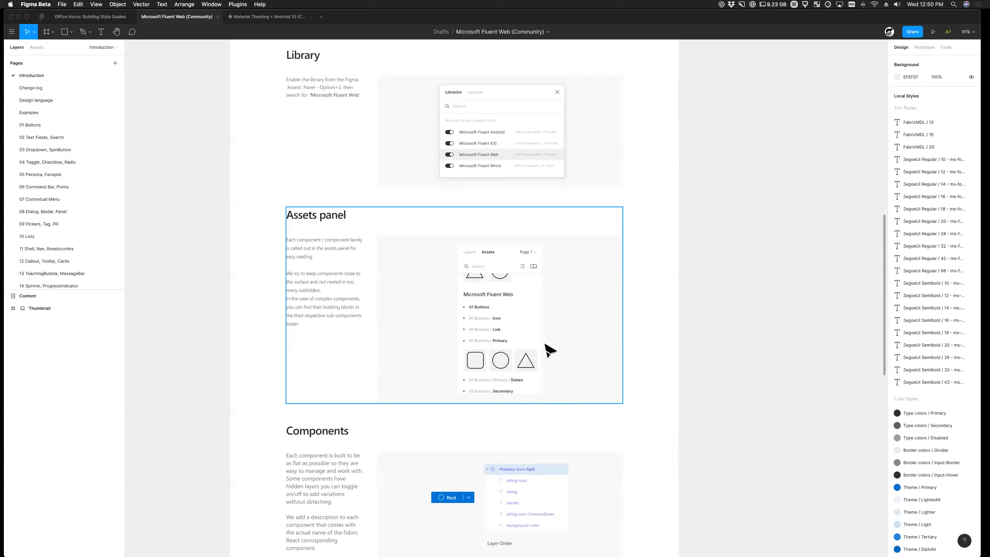
pyautogui.scroll(-5, 486, 353)
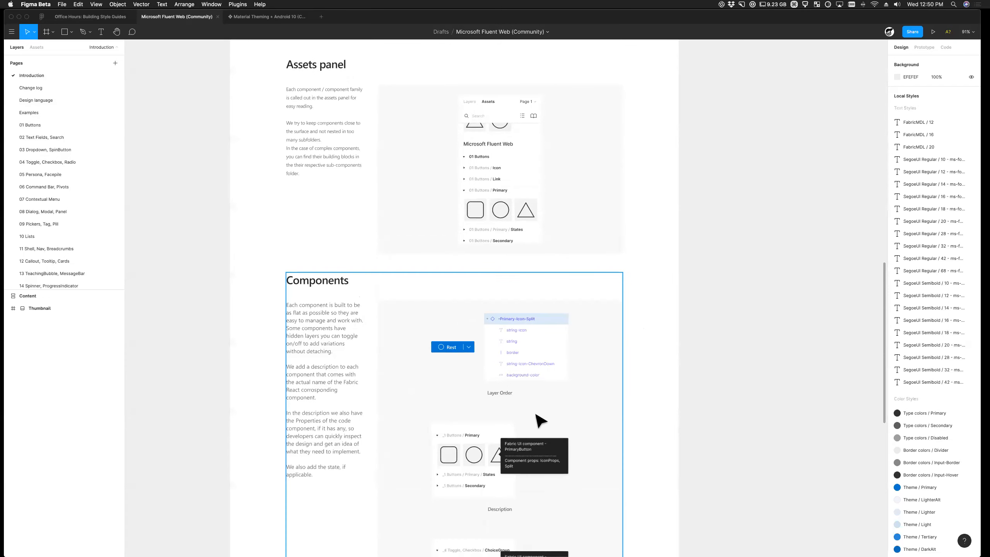
pyautogui.scroll(-2, 530, 328)
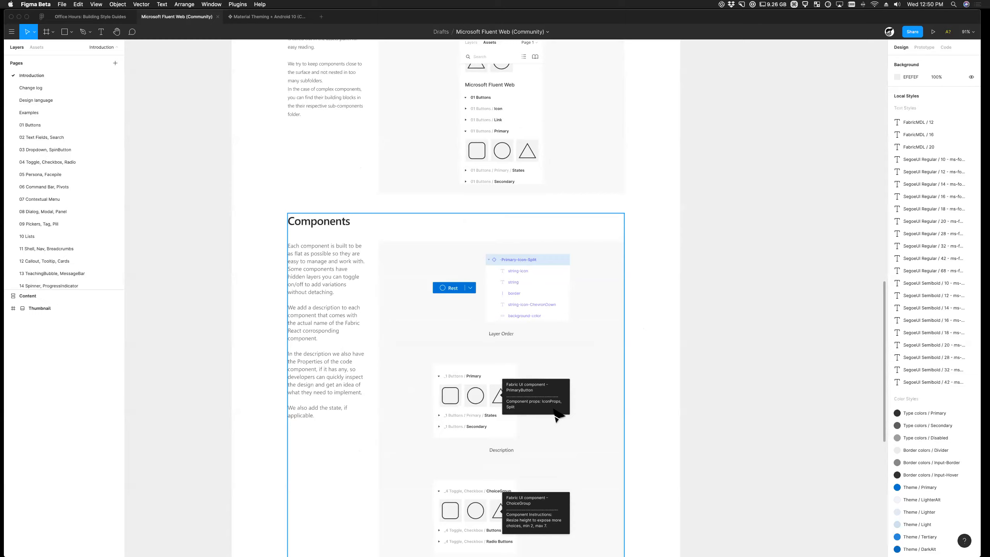
pyautogui.scroll(-8, 554, 409)
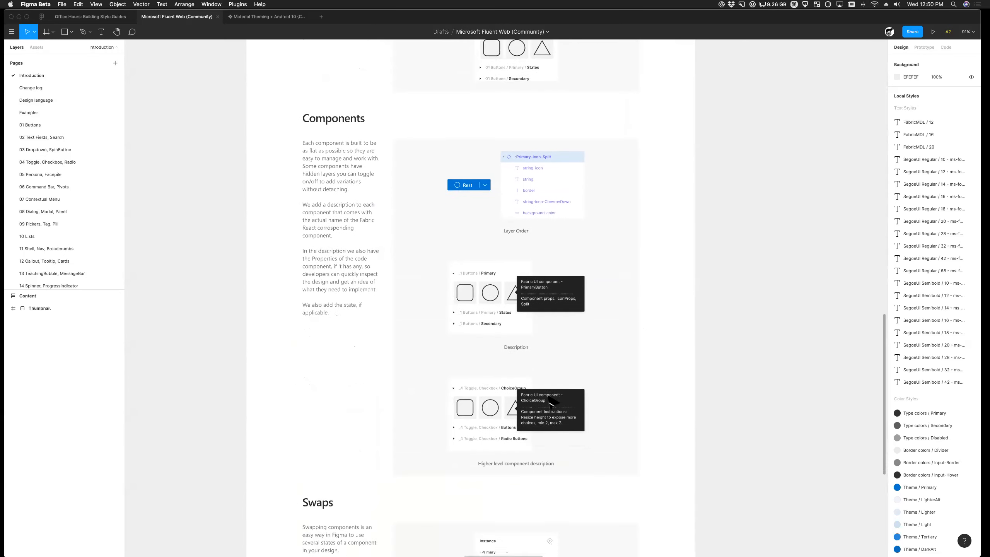
pyautogui.scroll(-11, 552, 404)
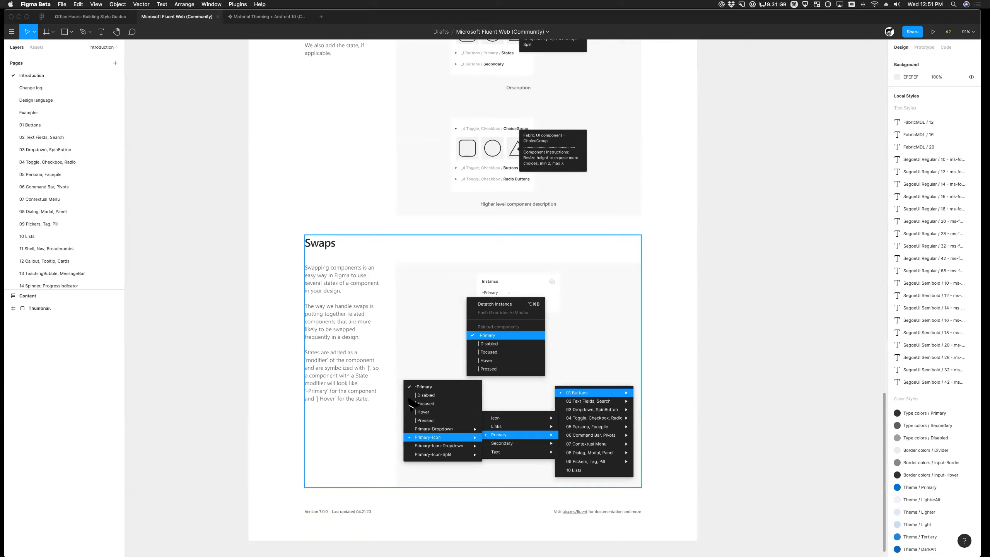
# - Open the Change log page and read its Brand new kit and Breaking changes entries
pyautogui.click(62, 90)
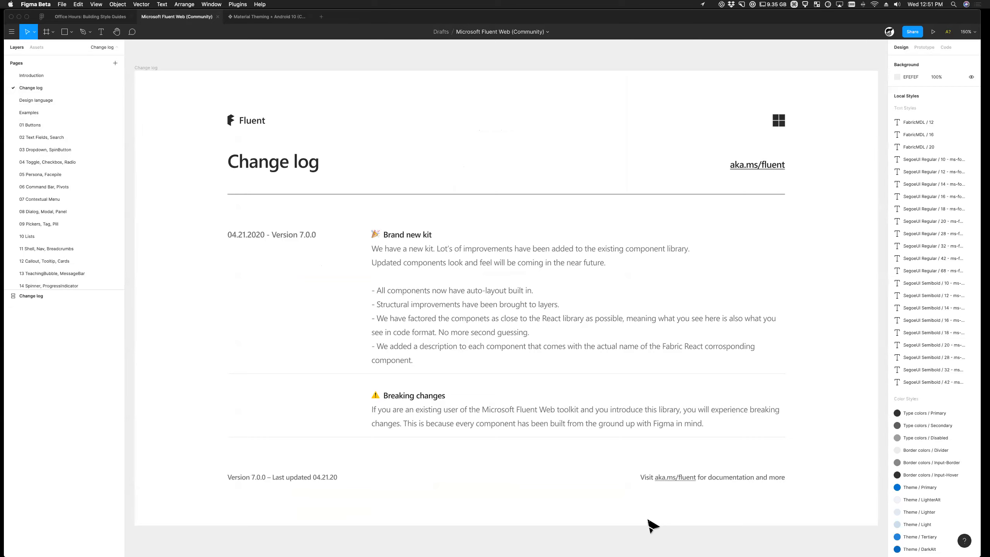
pyautogui.scroll(-1, 633, 346)
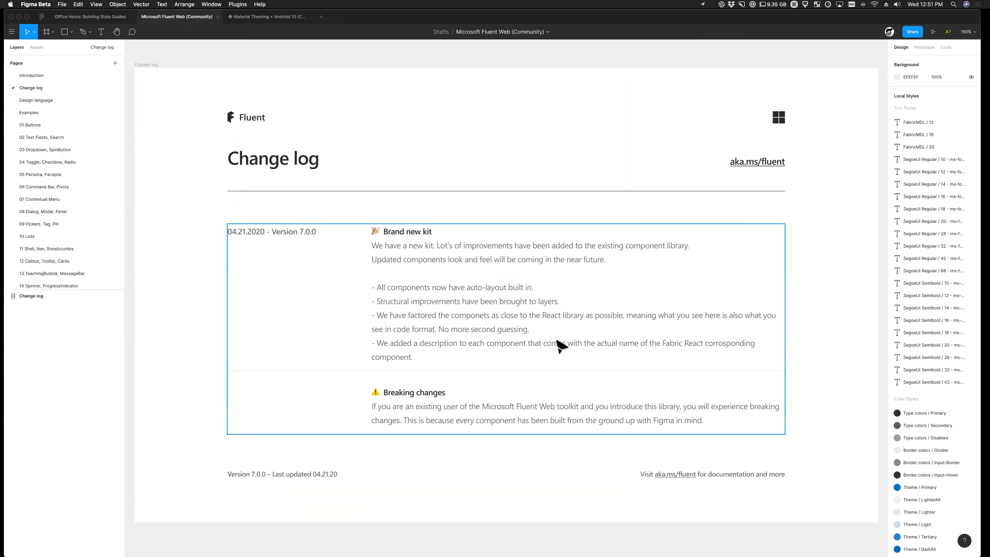
pyautogui.scroll(1, 559, 340)
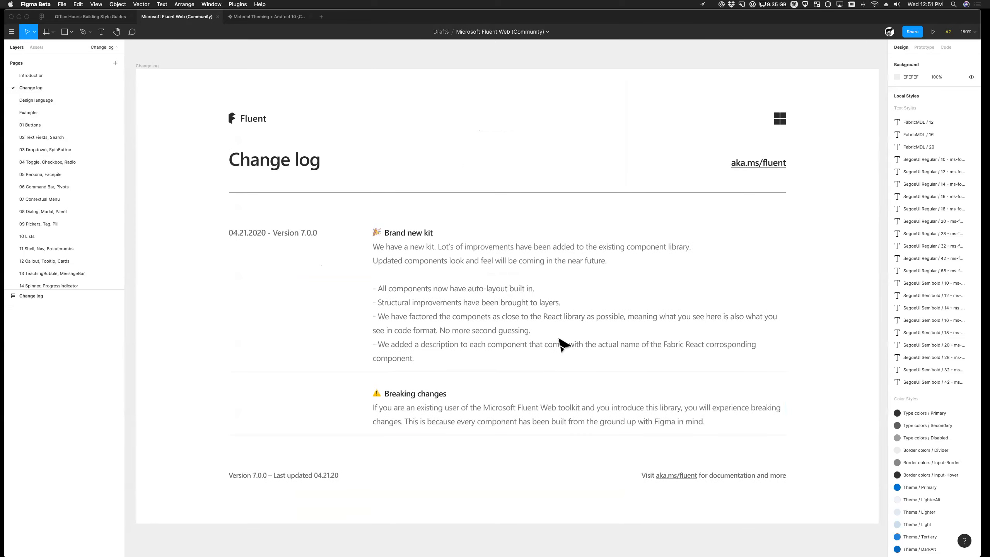
# - Open the Design language page and select the Body Divider swatch in the Dividers-&-border colors for a closer look
pyautogui.click(80, 101)
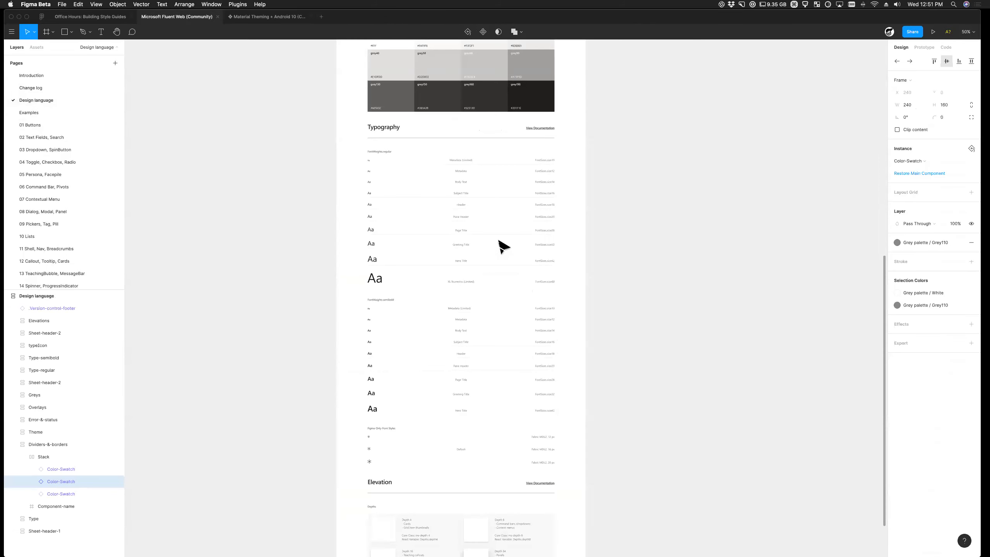
pyautogui.scroll(3, 503, 246)
pyautogui.scroll(10, 503, 243)
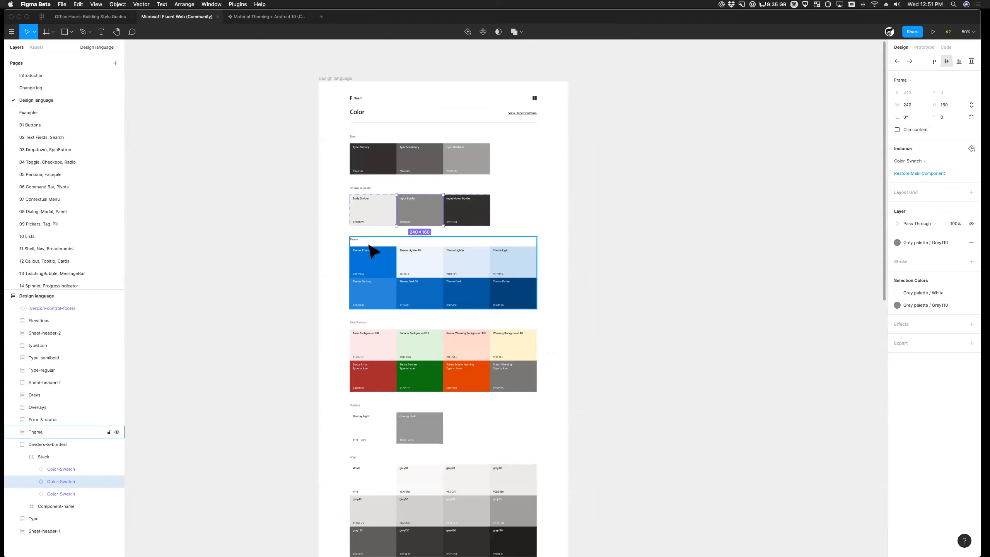
pyautogui.scroll(10, 385, 191)
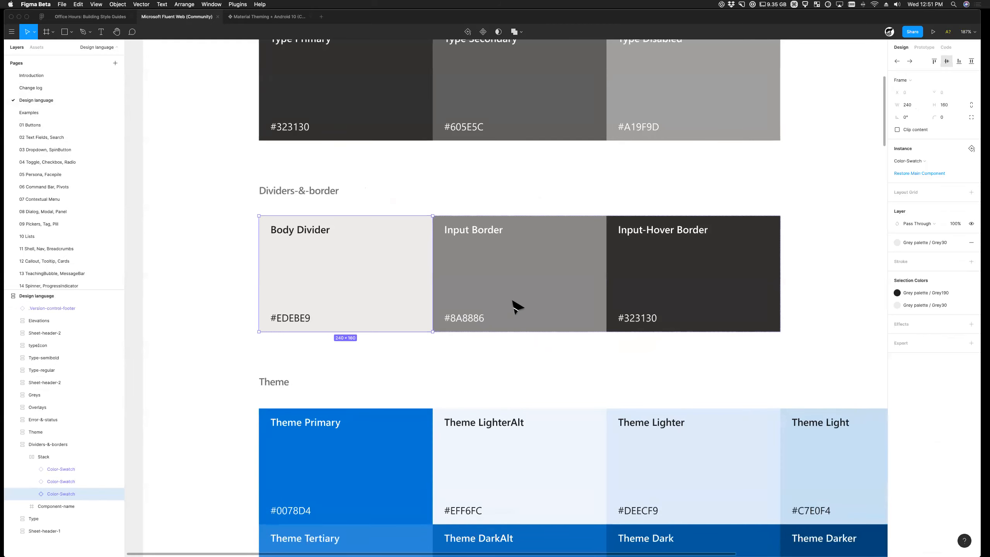
pyautogui.click(388, 295)
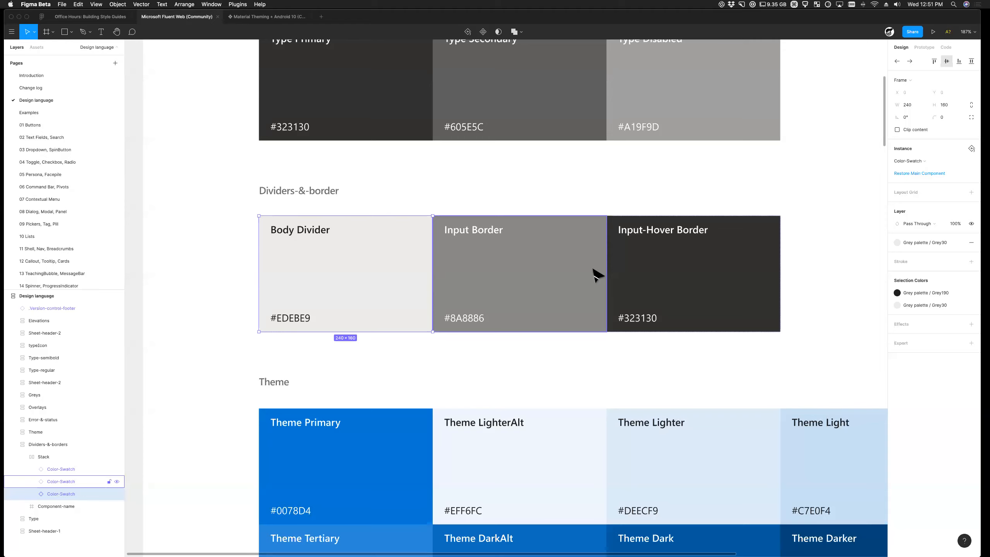
# - Examine the Theme, Error-&-status, Overlays and Greys palettes and the Typography section of the Design language page
pyautogui.scroll(-10, 596, 277)
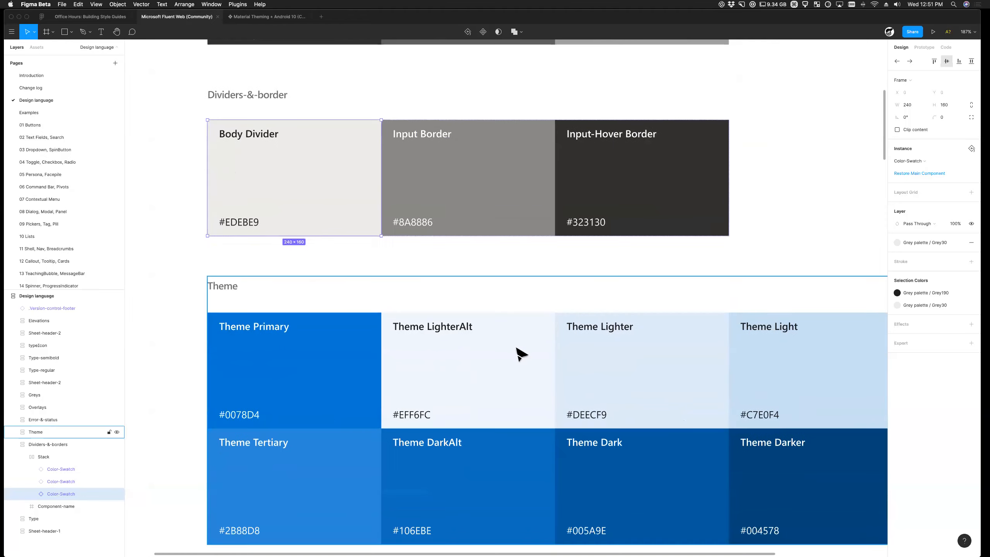
pyautogui.scroll(-8, 460, 320)
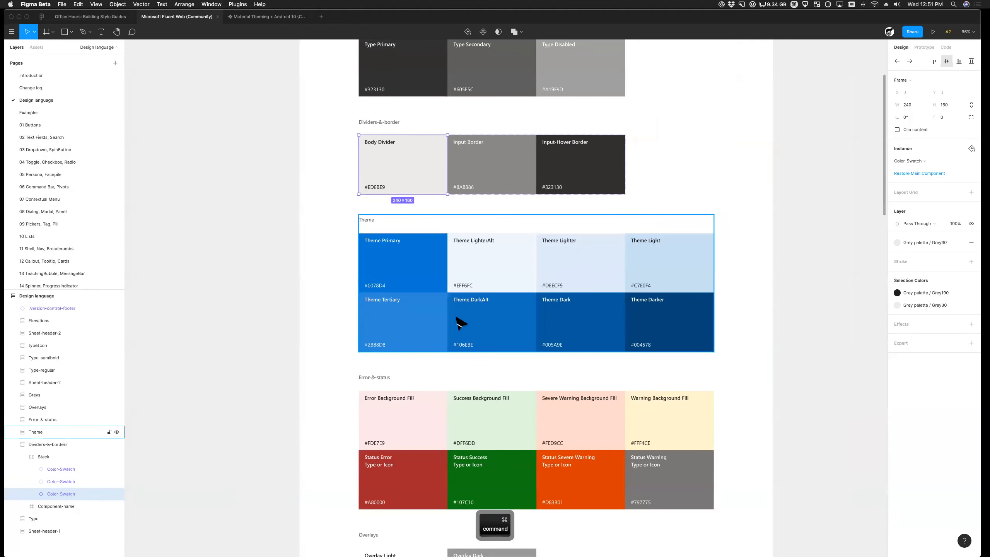
pyautogui.scroll(-7, 456, 320)
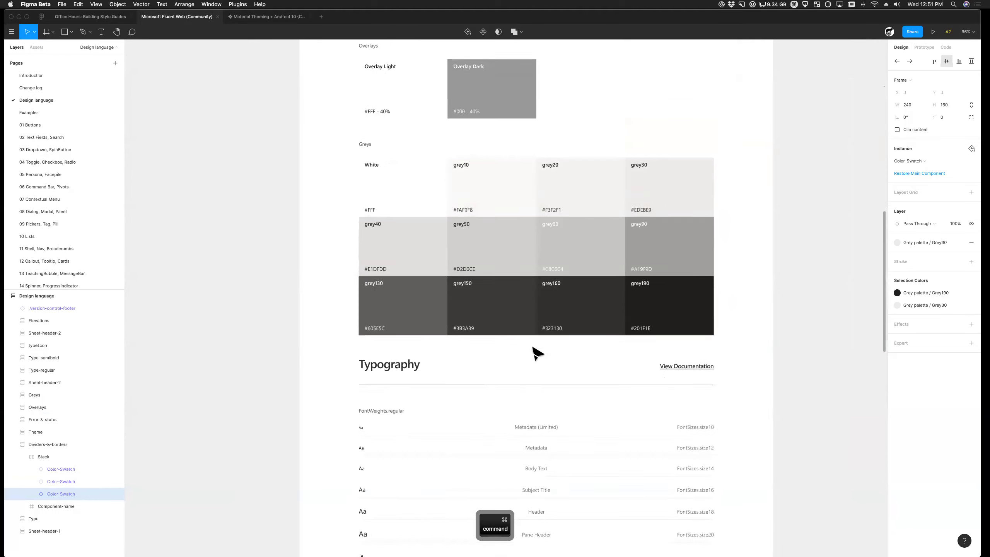
pyautogui.scroll(-3, 535, 350)
pyautogui.scroll(-4, 526, 358)
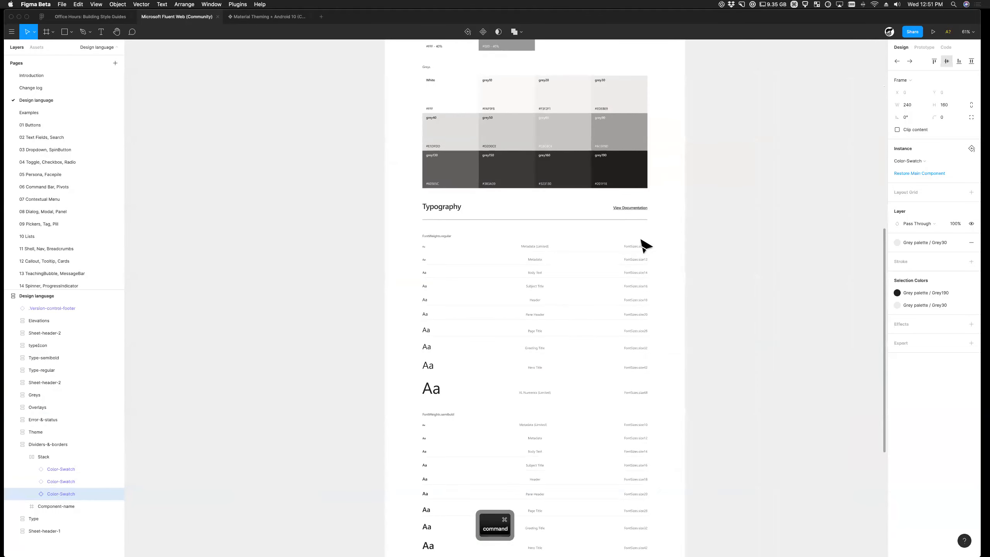
pyautogui.scroll(4, 641, 243)
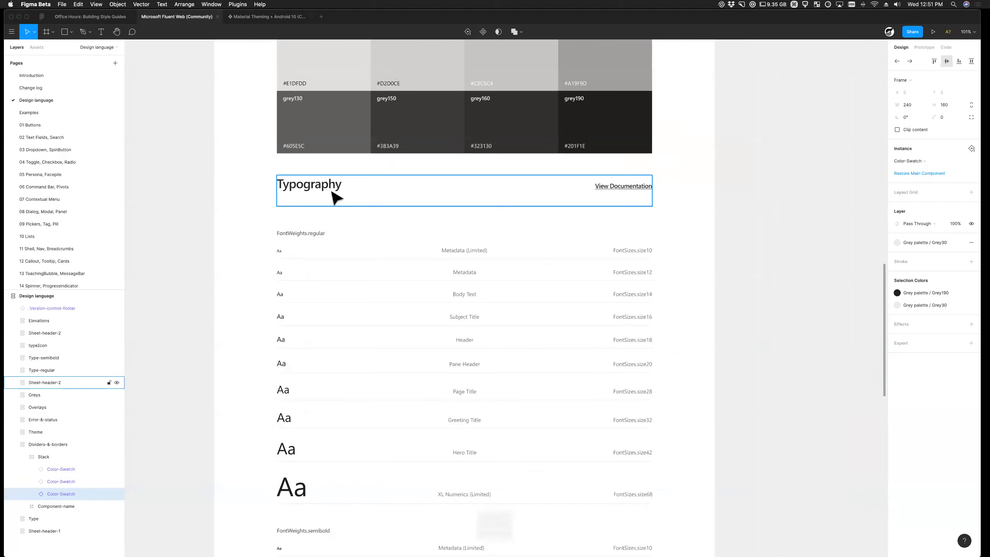
# - Select the regular font-weight block in the Typography section and examine the documentation link, semibold styles, icon font styles and Elevation section
pyautogui.hscroll(1, 327, 189)
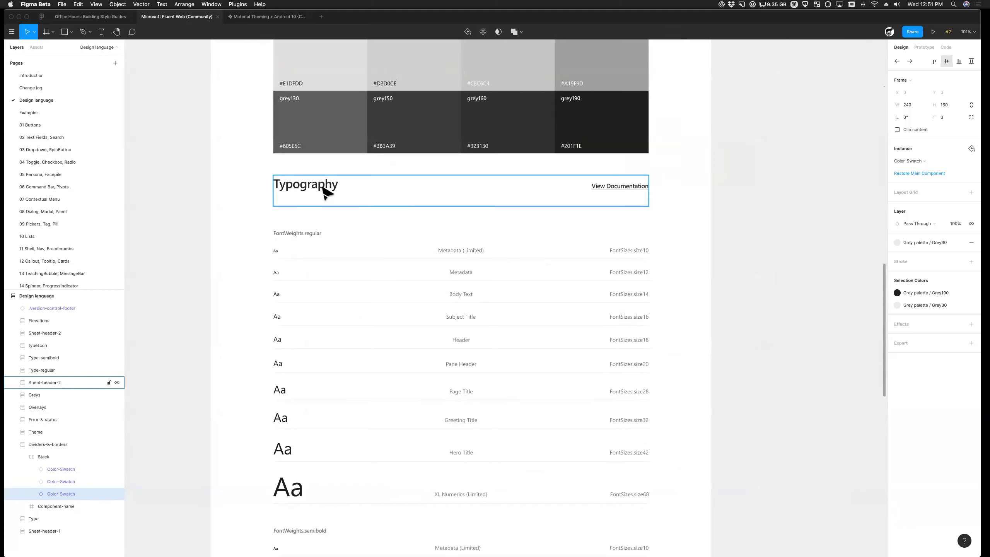
pyautogui.click(377, 382)
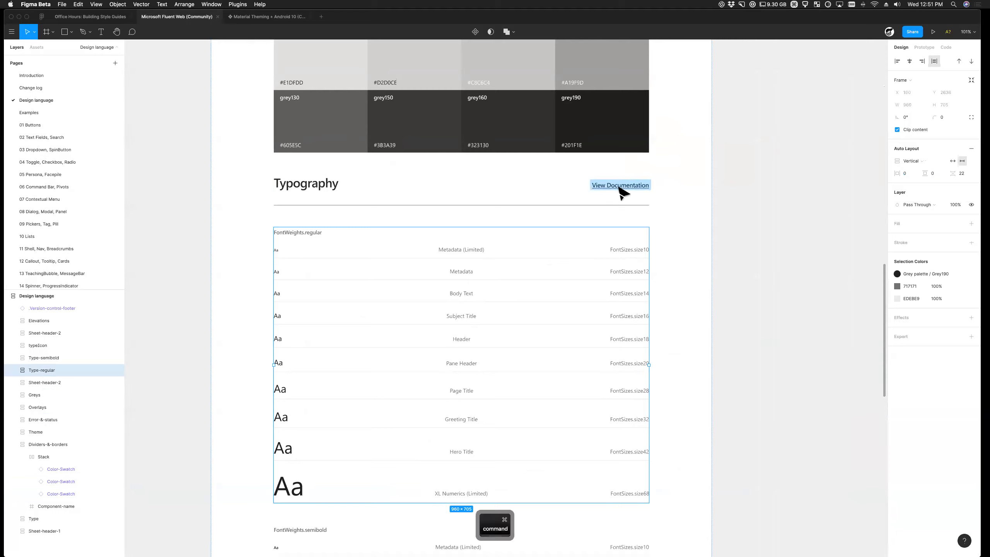
pyautogui.moveTo(621, 189)
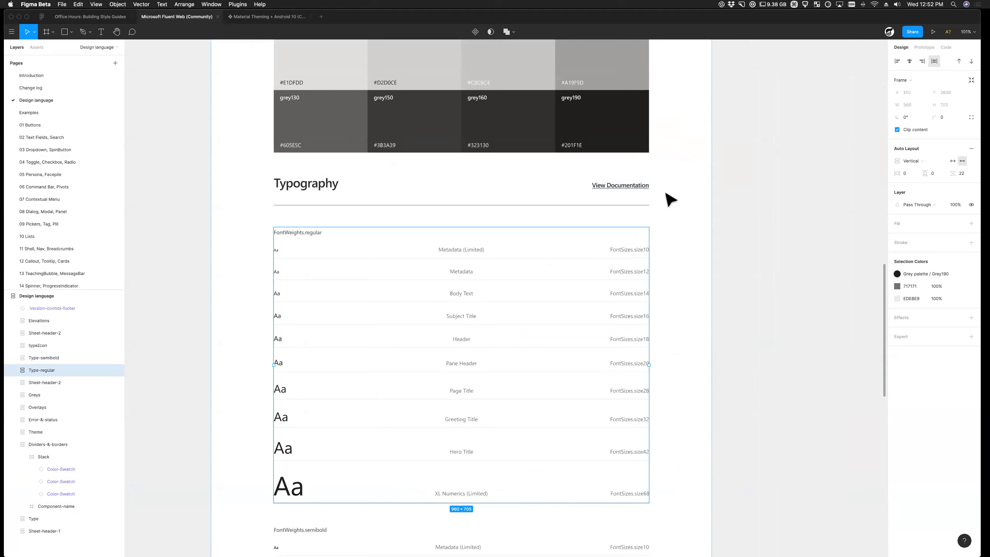
pyautogui.scroll(-5, 756, 334)
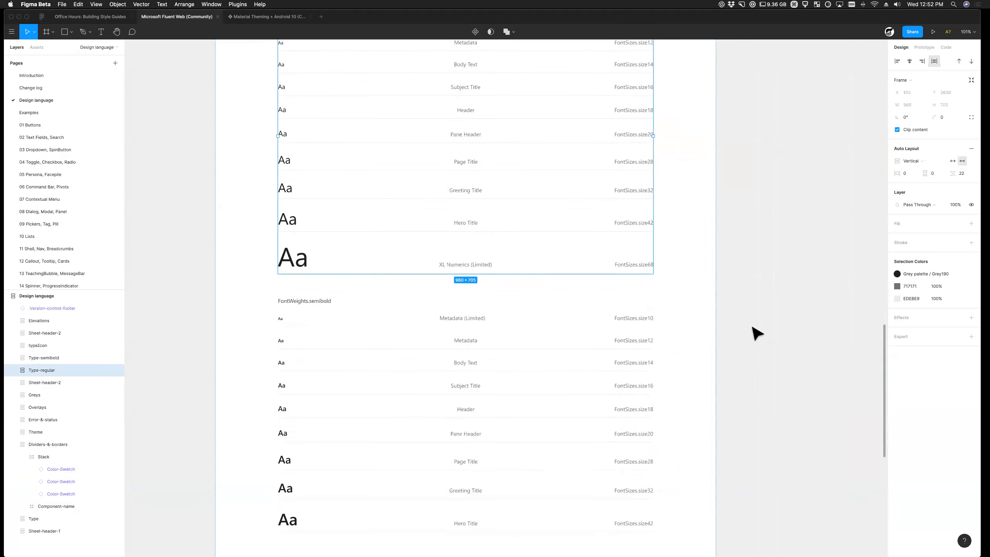
pyautogui.keyDown('super'); pyautogui.scroll(-6, 753, 332); pyautogui.keyUp('super')
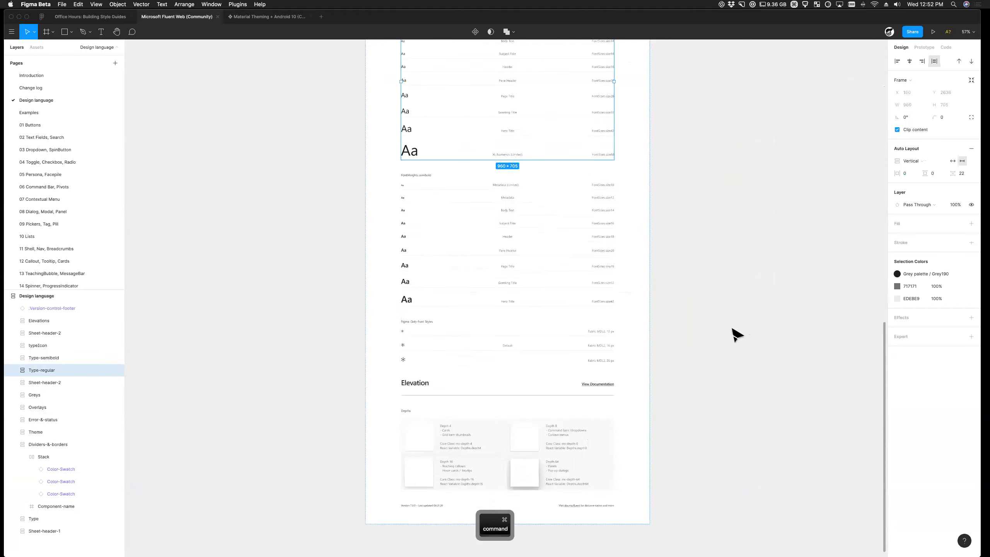
pyautogui.scroll(-3, 734, 334)
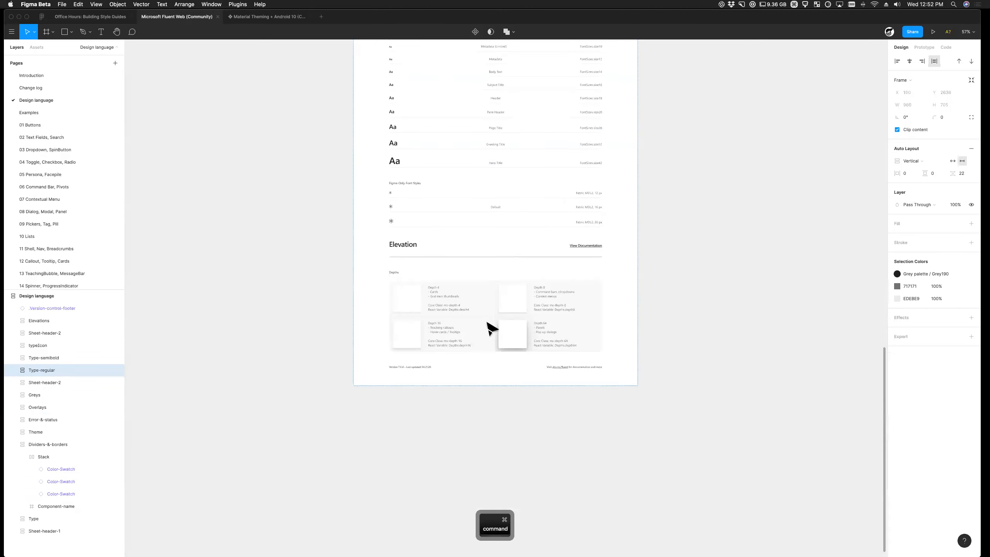
# - Open the Examples page and review how the file's local text and color styles are named and grouped
pyautogui.click(51, 112)
pyautogui.scroll(-1, 64, 125)
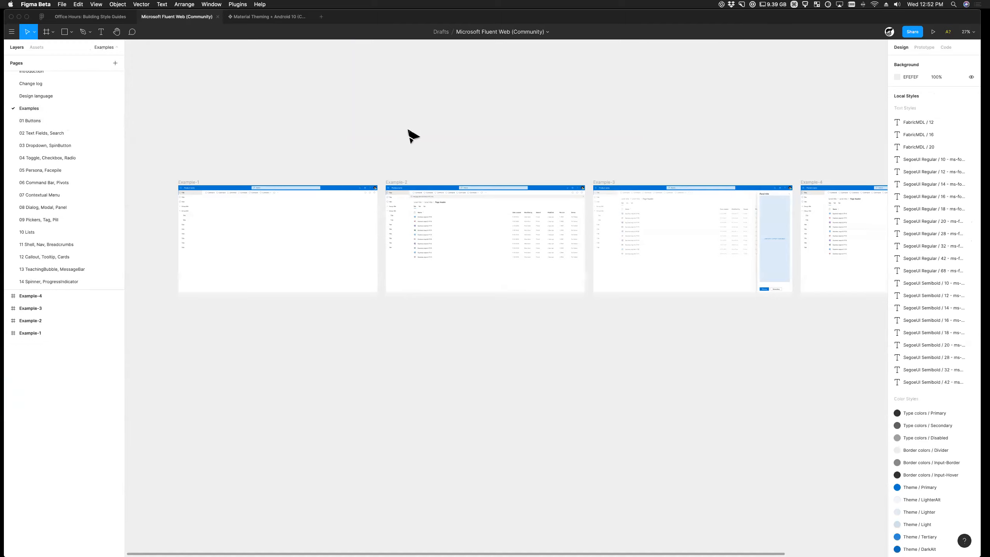
pyautogui.scroll(-10, 936, 394)
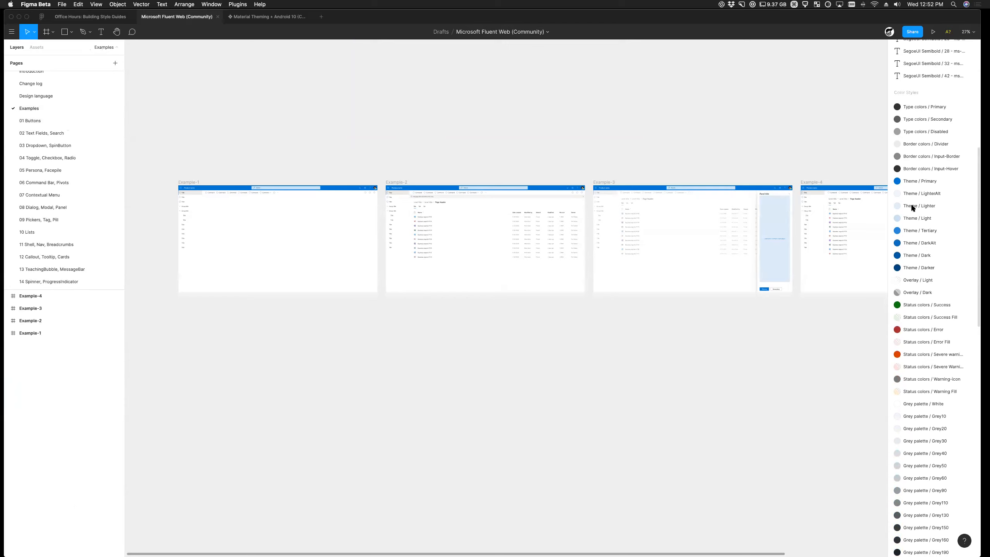
pyautogui.scroll(-4, 931, 480)
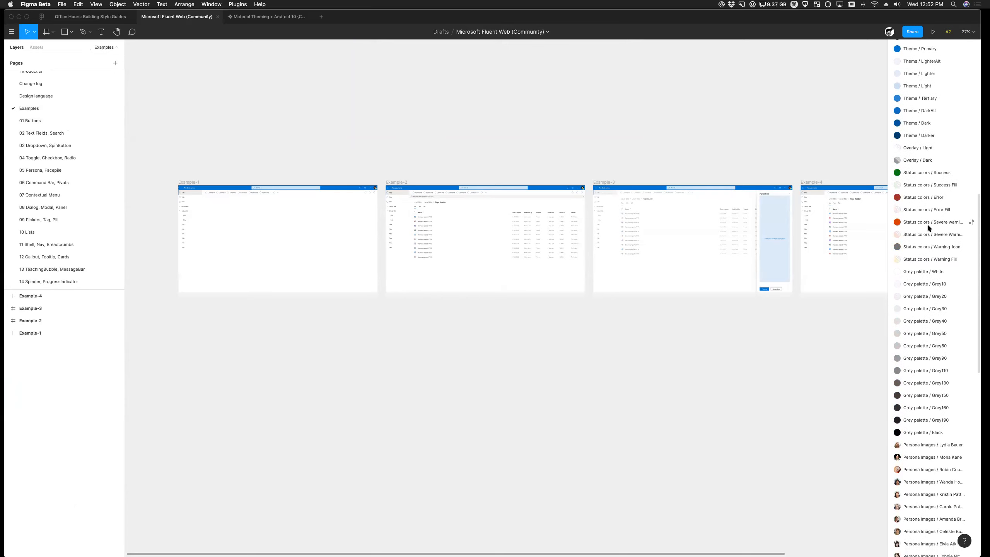
pyautogui.scroll(5, 927, 224)
pyautogui.scroll(3, 920, 170)
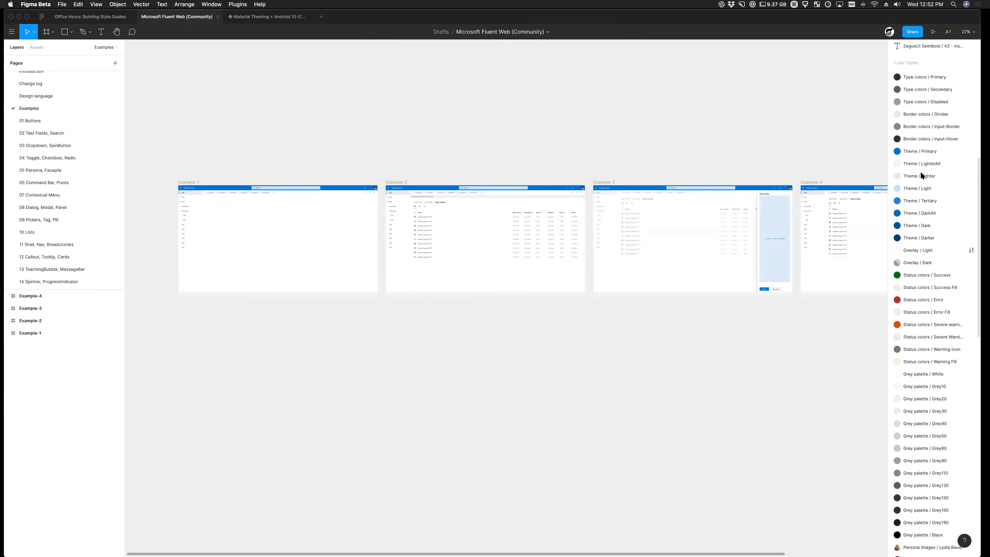
pyautogui.scroll(-2, 923, 199)
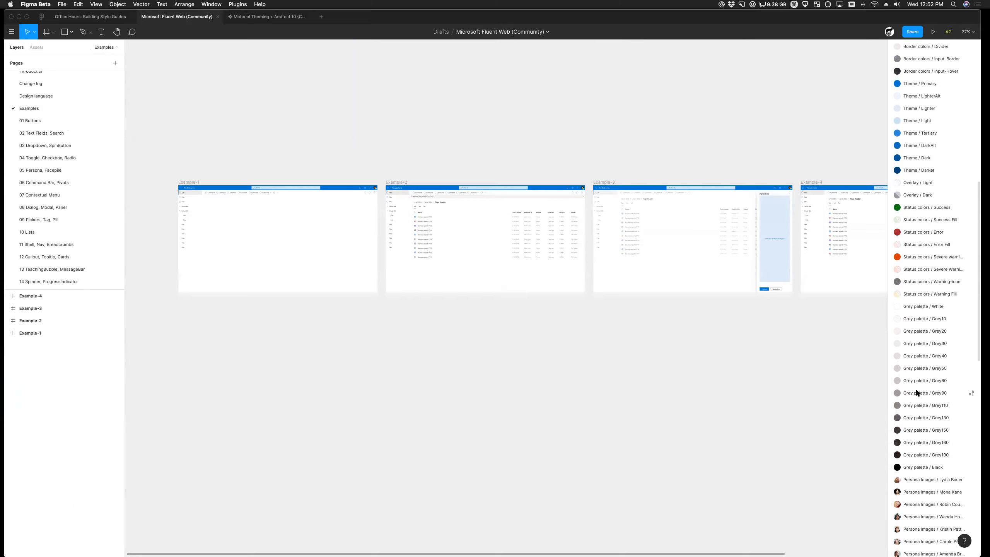
pyautogui.scroll(10, 917, 392)
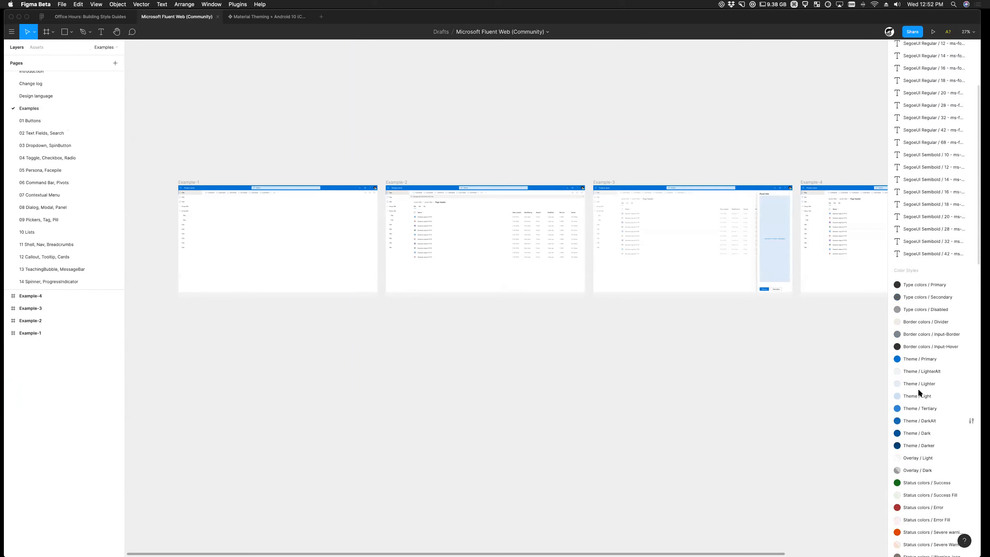
pyautogui.scroll(-2, 917, 388)
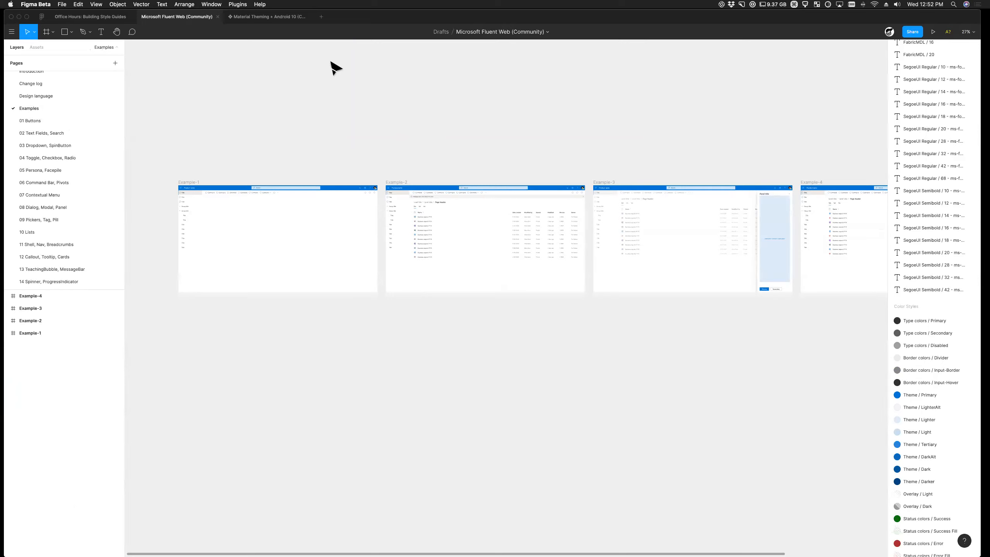
# - Switch to the Material Theming + Android 10 (Community) file to look at its Cover page
pyautogui.click(277, 20)
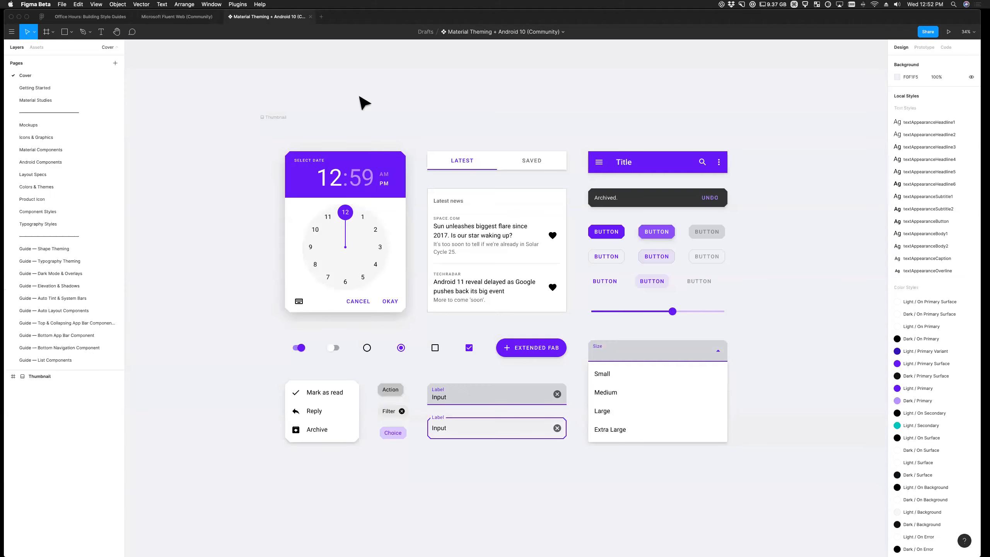